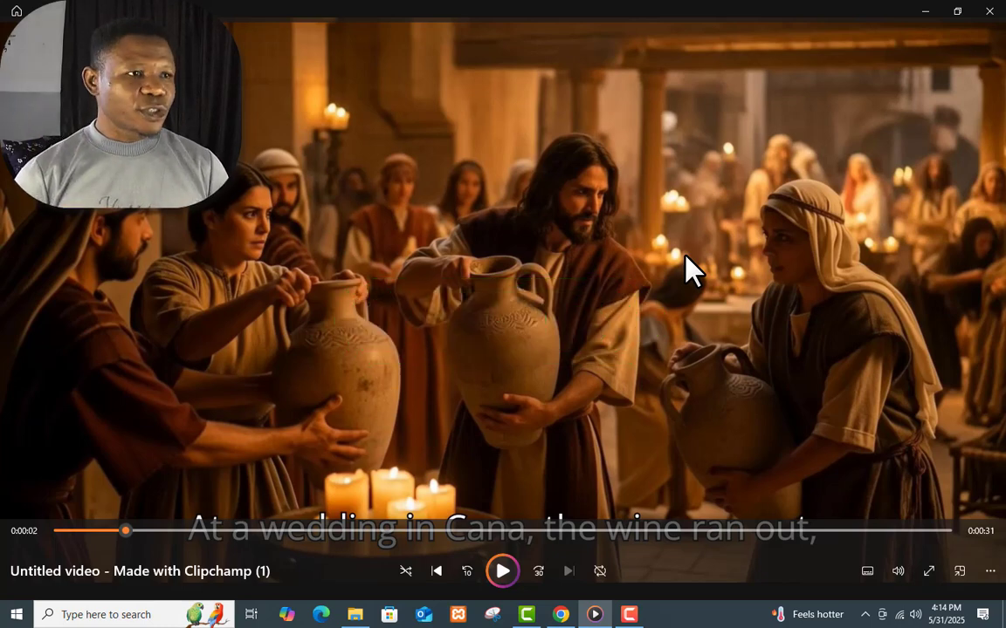
- Minimize the video player and send ChatGPT the prompt "Hey, give story idea about cat", checking the reply
{"action": "left_click", "coordinate": [935, 19]}
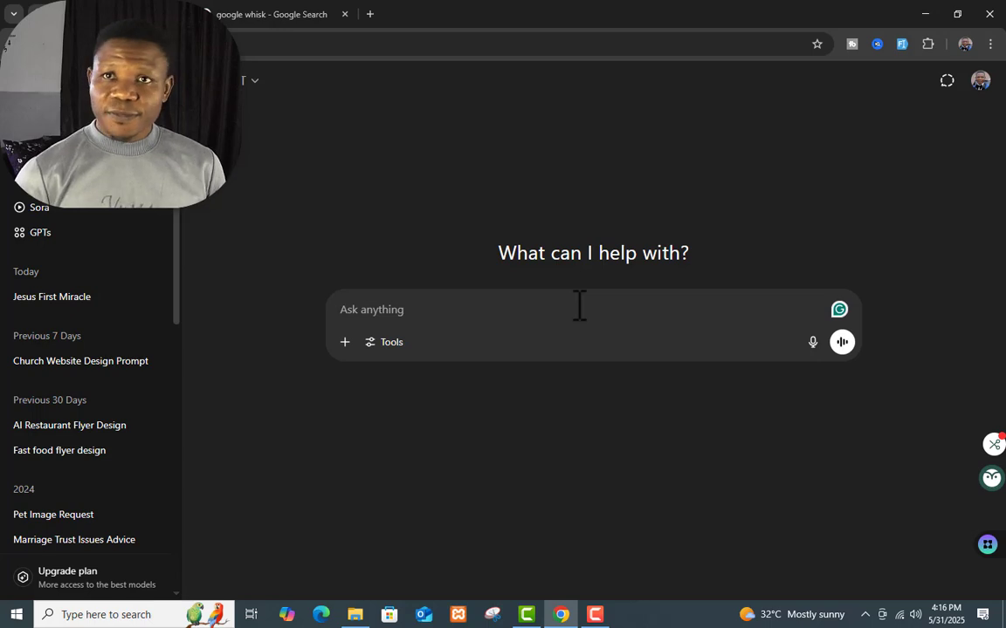
{"action": "type", "text": "Hey, give story idea about cat"}
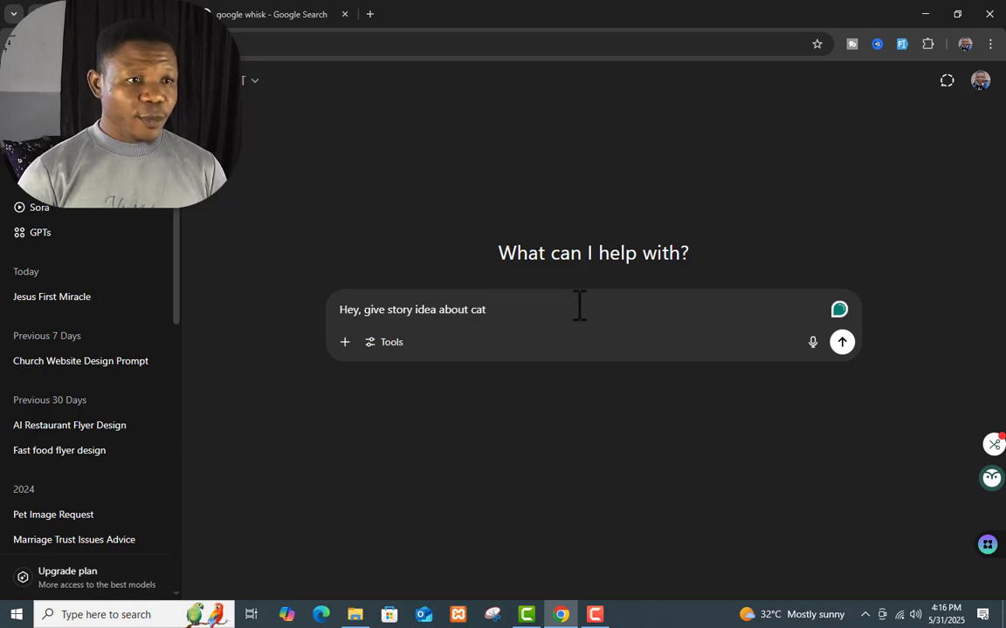
{"action": "key", "text": "Return"}
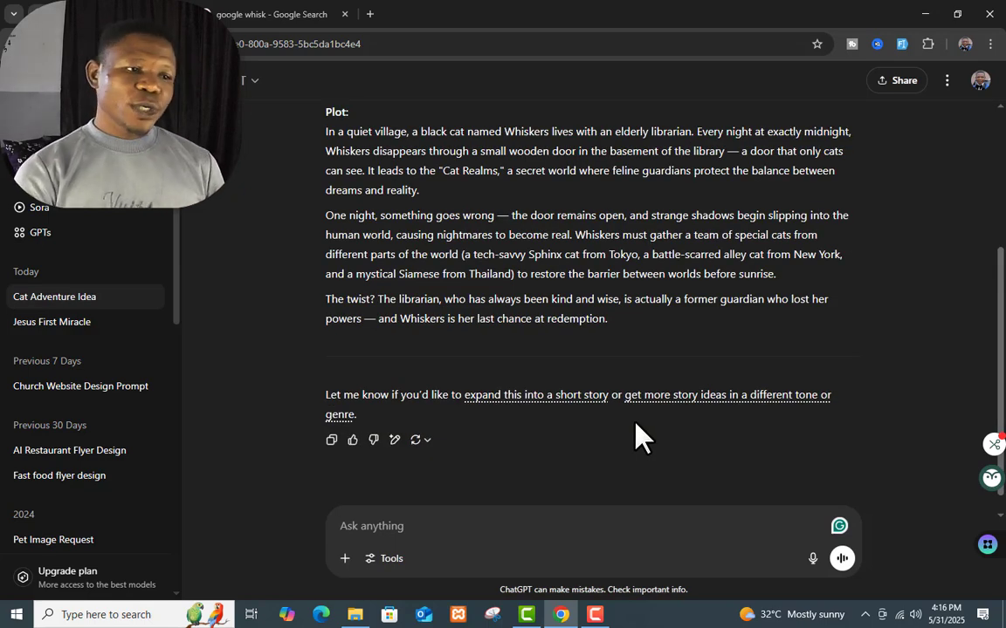
{"action": "scroll", "coordinate": [638, 433], "scroll_direction": "up", "scroll_amount": 1}
{"action": "scroll", "coordinate": [638, 434], "scroll_direction": "up", "scroll_amount": 2}
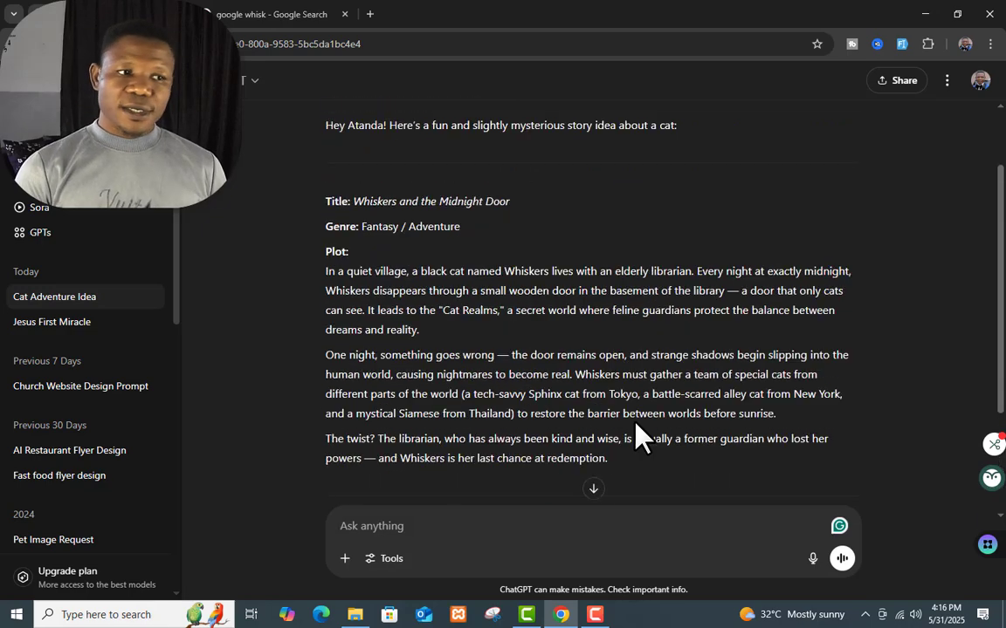
{"action": "scroll", "coordinate": [639, 433], "scroll_direction": "down", "scroll_amount": 2}
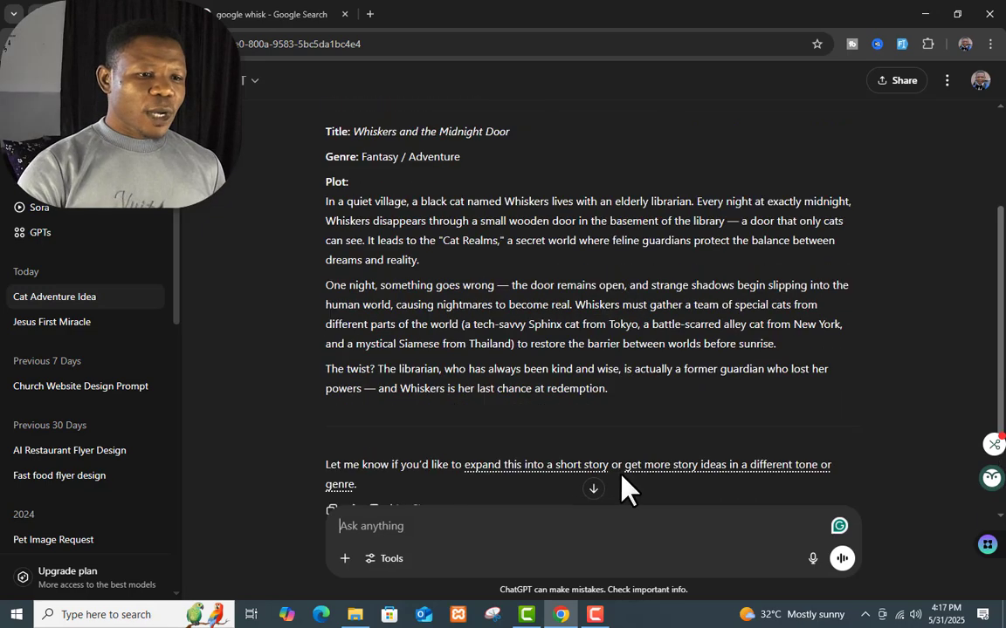
- Send the follow-up prompt "Create a story the the first miracle of jesus christ" in the same chat
{"action": "left_click", "coordinate": [533, 526]}
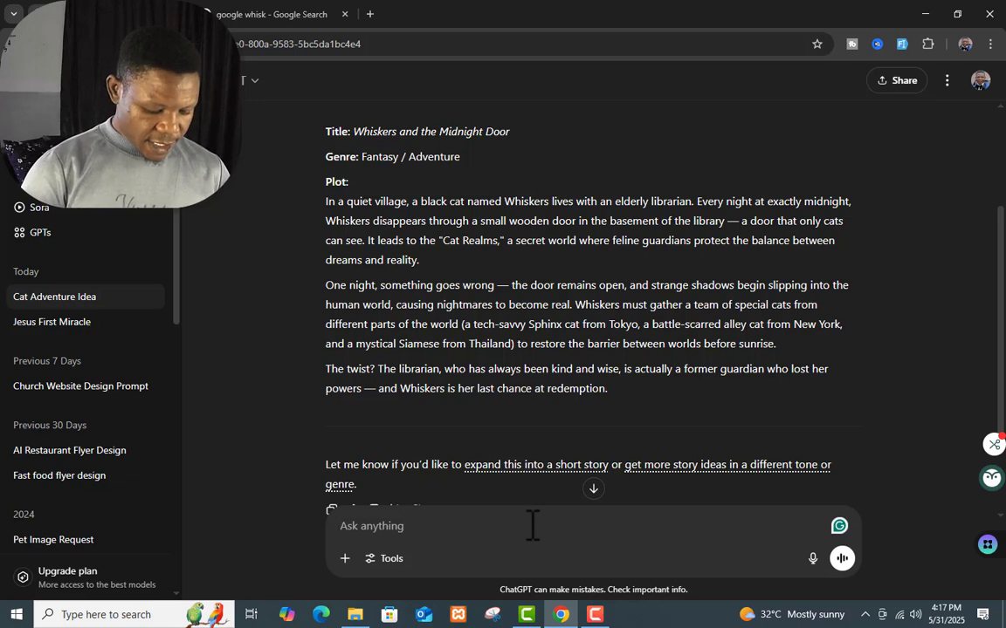
{"action": "type", "text": "Create a sto"}
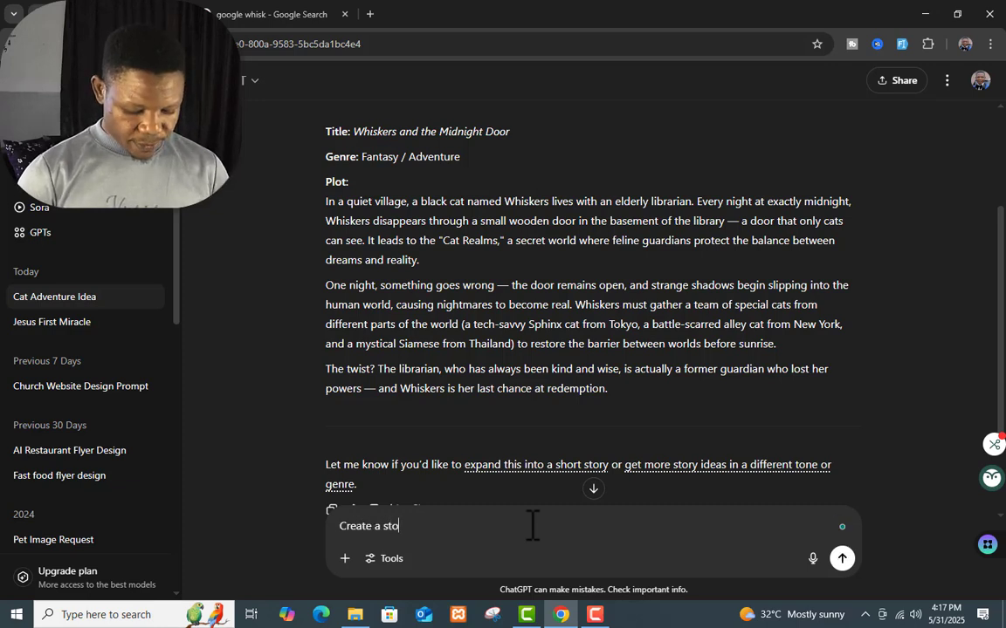
{"action": "type", "text": "ry the thefirst"}
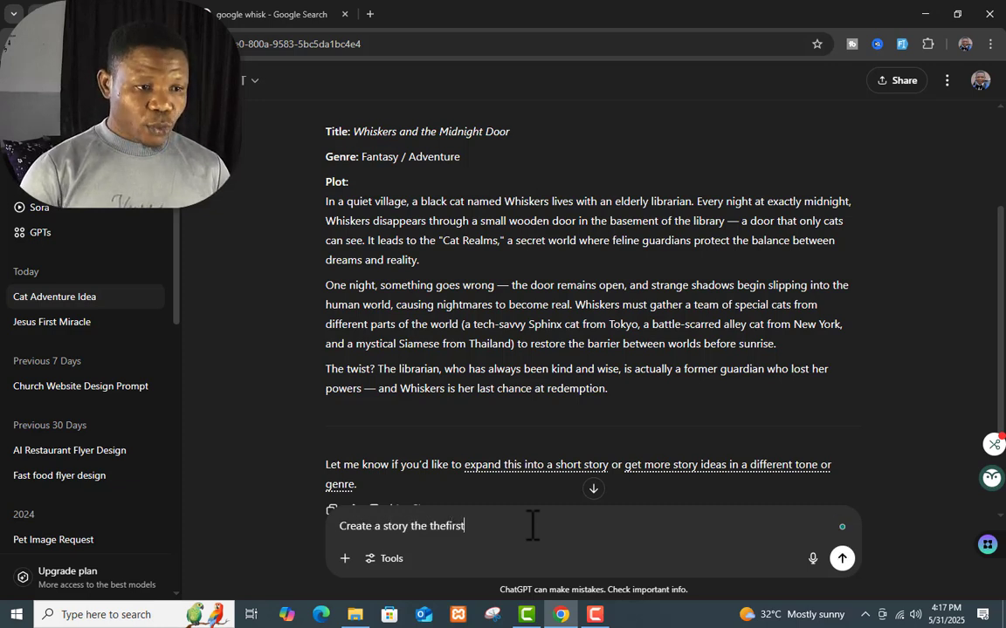
{"action": "key", "text": "BackSpace"}
{"action": "key", "text": "BackSpace"}
{"action": "key", "text": "BackSpace"}
{"action": "key", "text": "BackSpace"}
{"action": "key", "text": "BackSpace"}
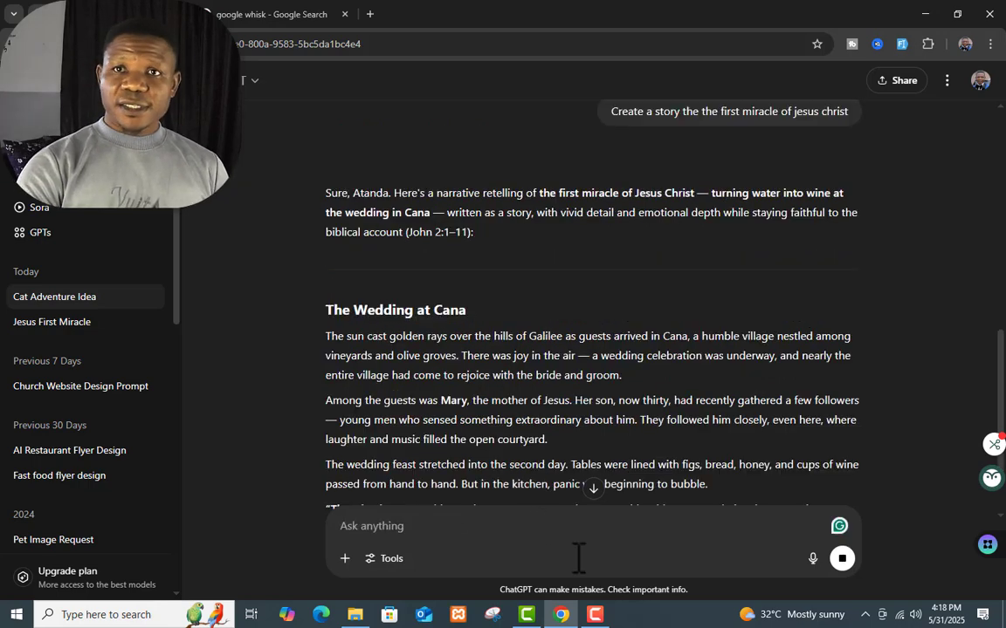
- Read through the generated story "The Wedding at Cana" from its heading to its closing paragraph
{"action": "scroll", "coordinate": [611, 407], "scroll_direction": "down", "scroll_amount": 3}
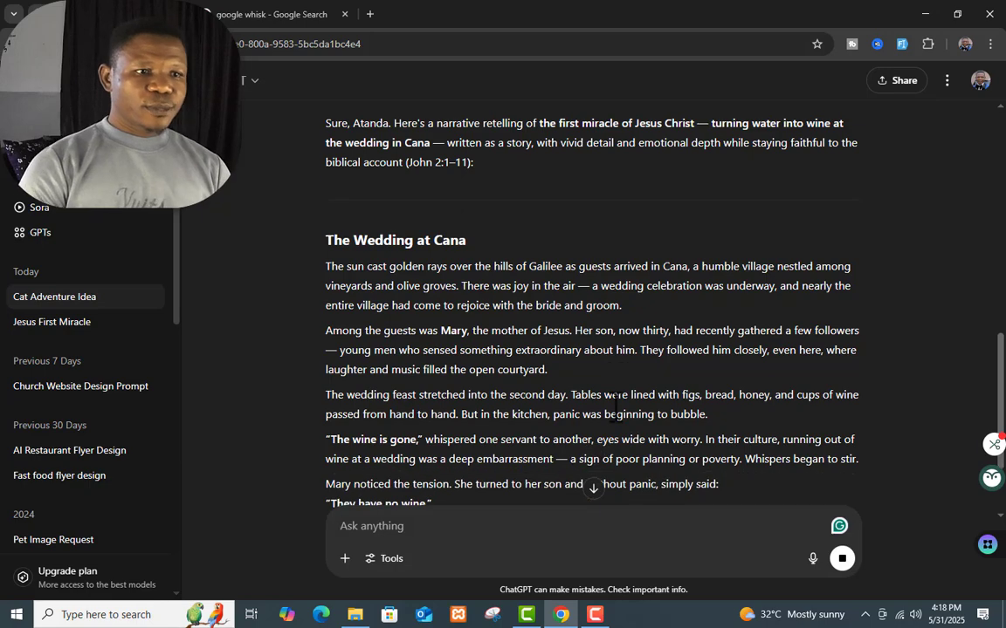
{"action": "scroll", "coordinate": [612, 407], "scroll_direction": "up", "scroll_amount": 1}
{"action": "scroll", "coordinate": [614, 407], "scroll_direction": "down", "scroll_amount": 1}
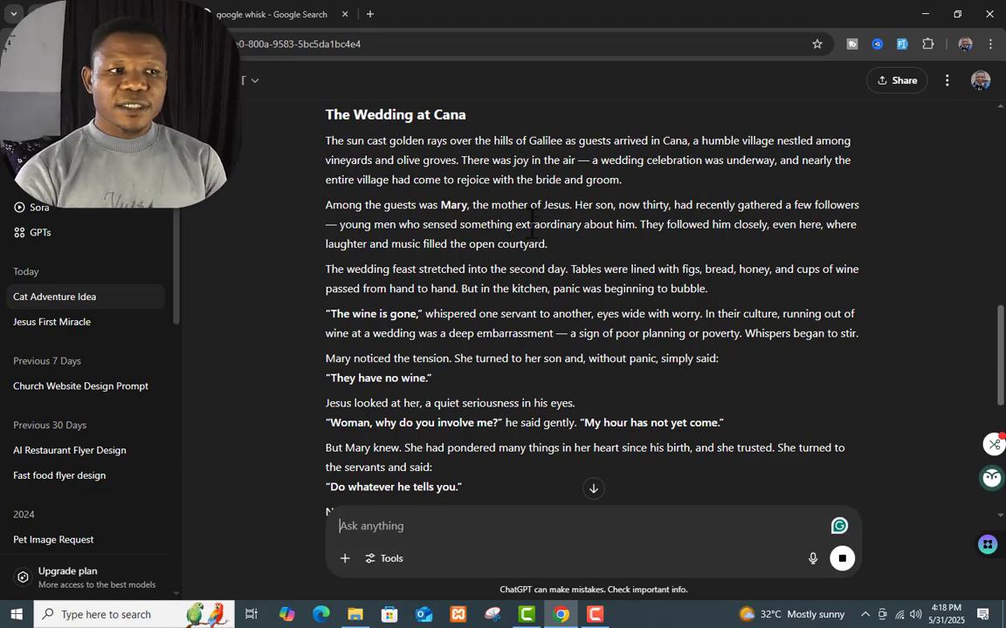
{"action": "scroll", "coordinate": [523, 201], "scroll_direction": "down", "scroll_amount": 1}
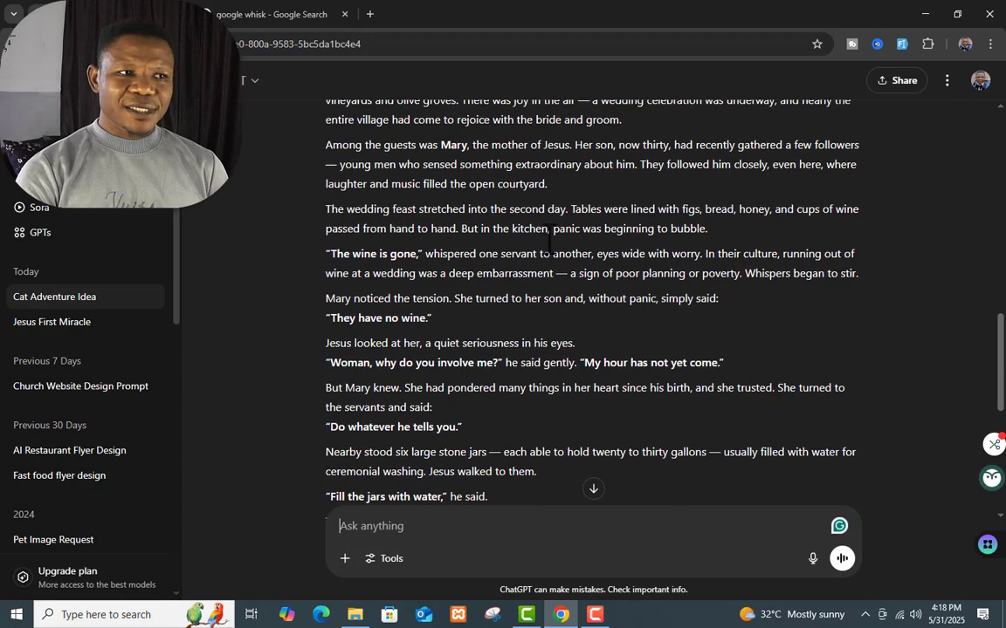
{"action": "scroll", "coordinate": [410, 225], "scroll_direction": "up", "scroll_amount": 2}
{"action": "double_click", "coordinate": [332, 186]}
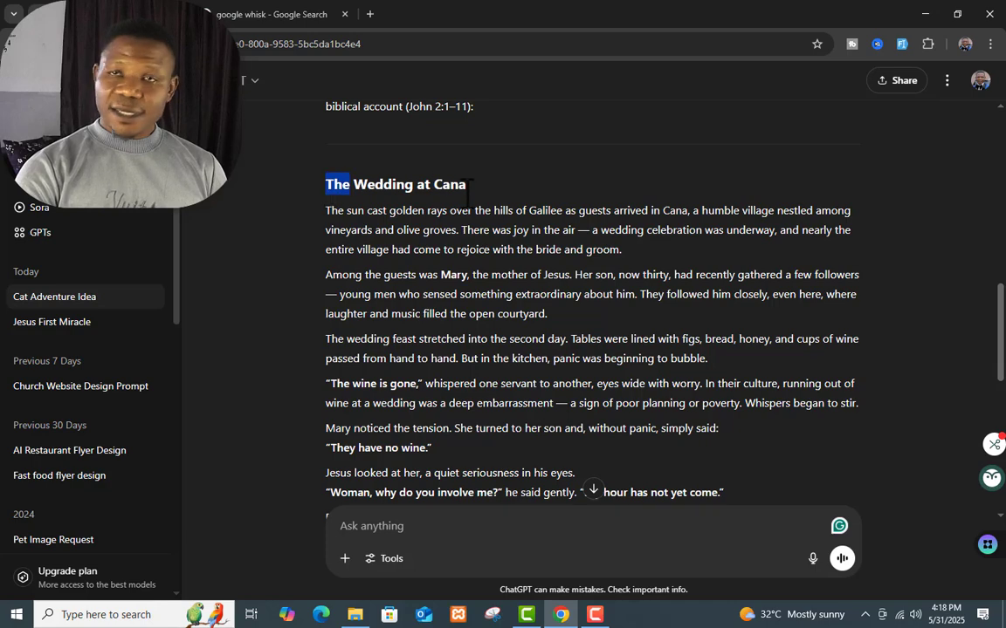
{"action": "left_click", "coordinate": [506, 261]}
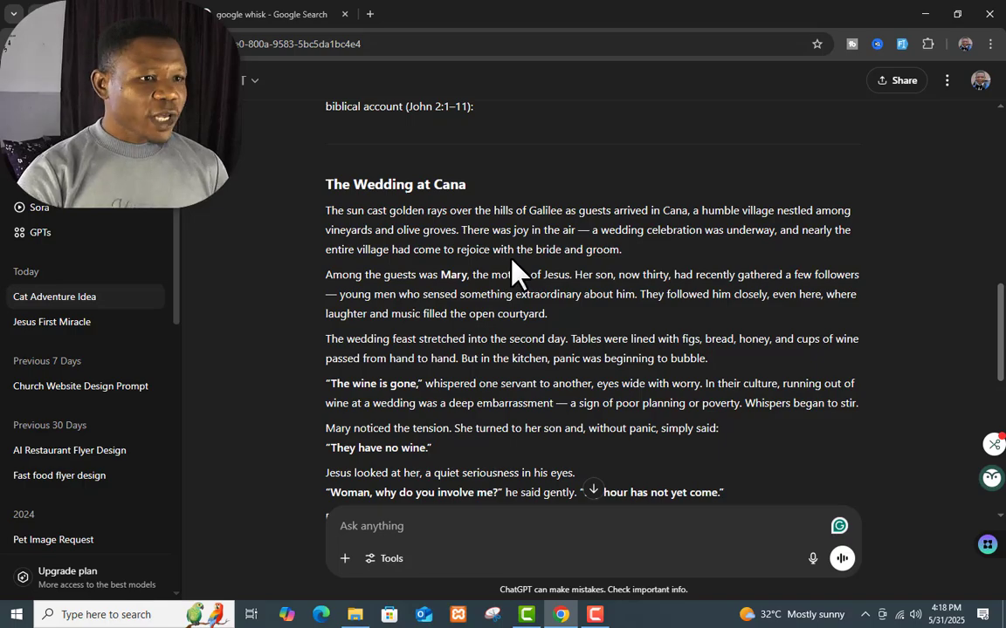
{"action": "scroll", "coordinate": [523, 266], "scroll_direction": "down", "scroll_amount": 3}
{"action": "scroll", "coordinate": [547, 271], "scroll_direction": "down", "scroll_amount": 4}
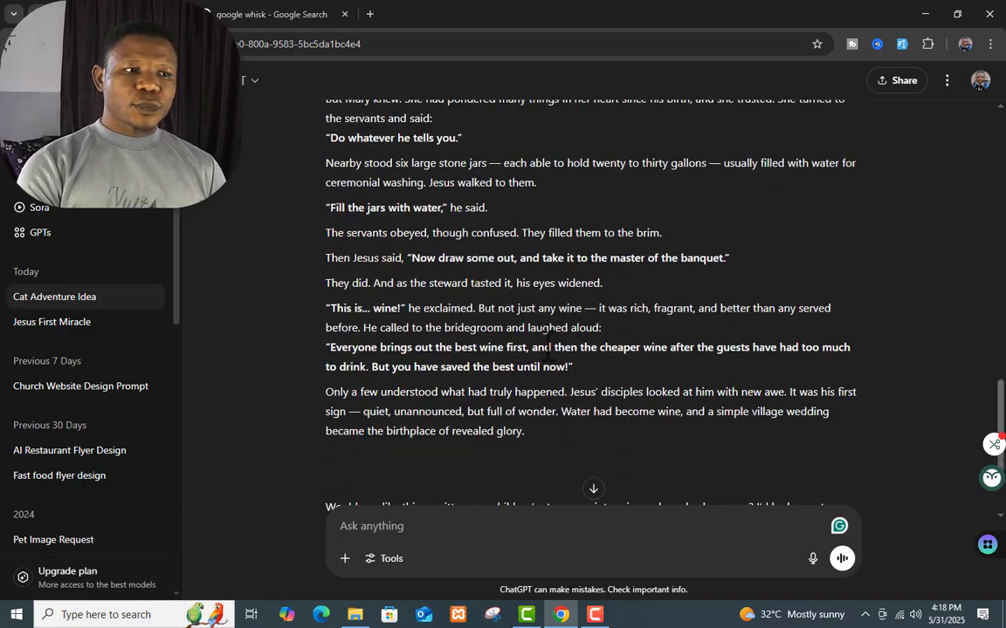
{"action": "scroll", "coordinate": [550, 358], "scroll_direction": "up", "scroll_amount": 2}
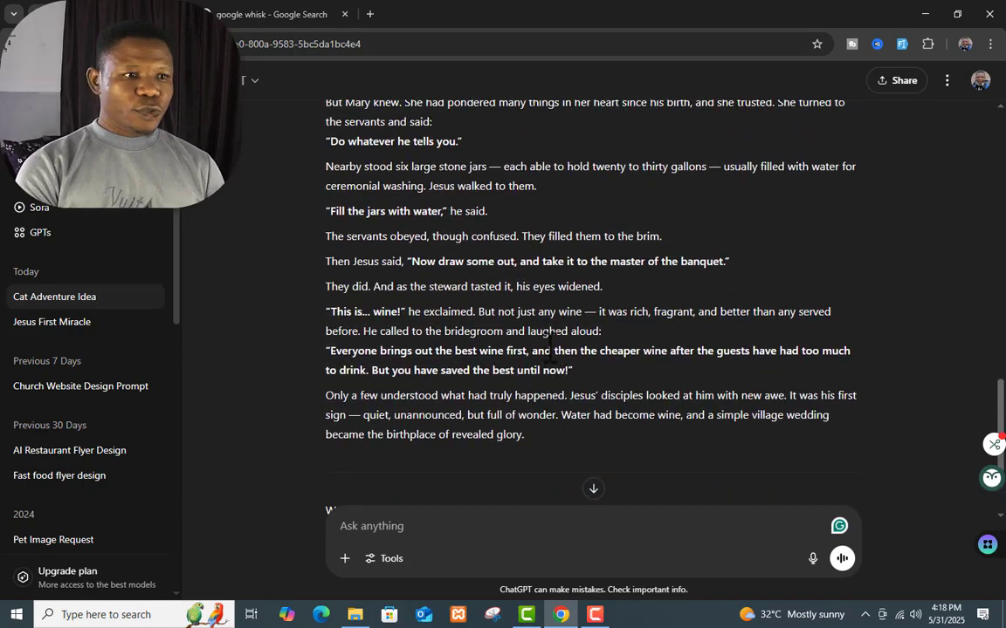
{"action": "scroll", "coordinate": [515, 393], "scroll_direction": "up", "scroll_amount": 2}
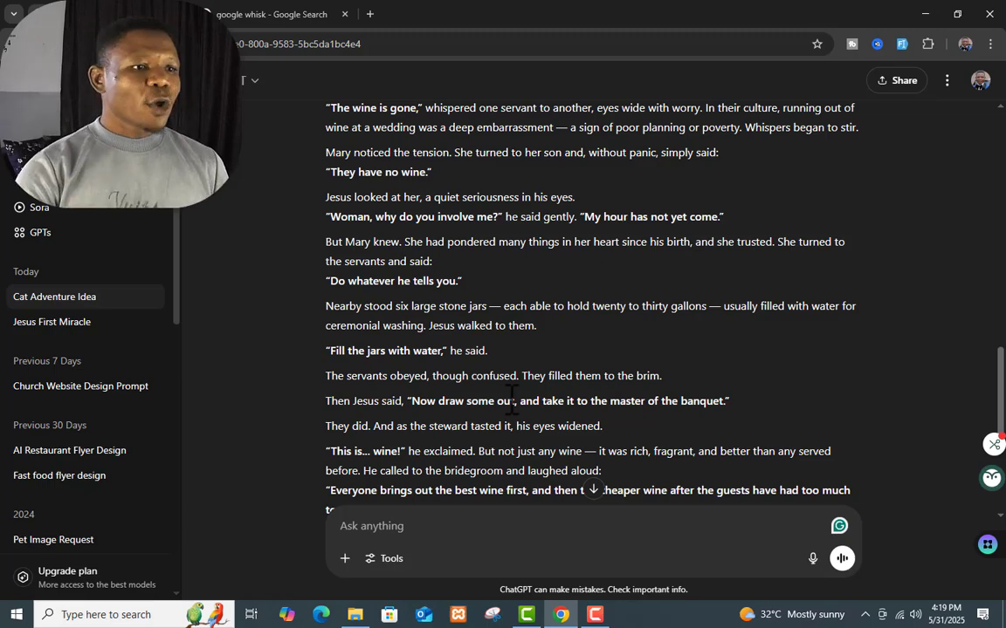
{"action": "scroll", "coordinate": [565, 350], "scroll_direction": "down", "scroll_amount": 3}
{"action": "scroll", "coordinate": [570, 339], "scroll_direction": "up", "scroll_amount": 2}
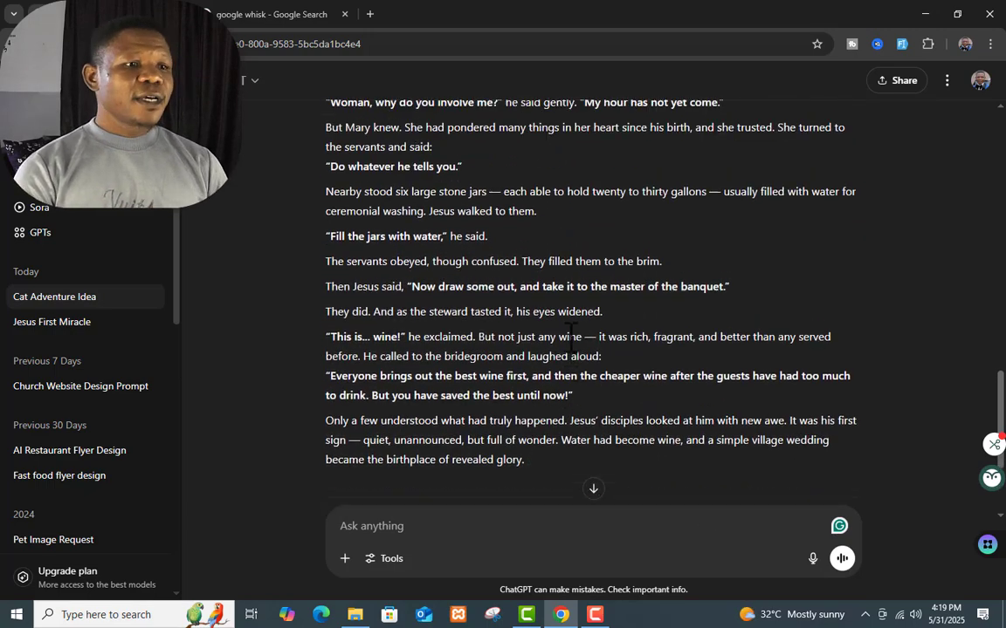
{"action": "scroll", "coordinate": [570, 338], "scroll_direction": "up", "scroll_amount": 3}
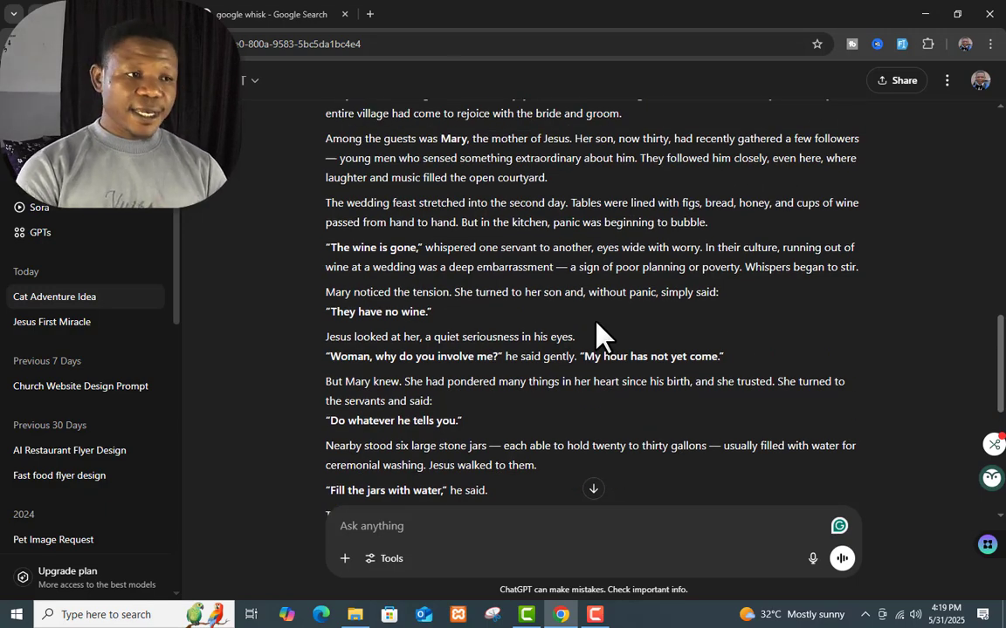
{"action": "scroll", "coordinate": [597, 331], "scroll_direction": "down", "scroll_amount": 5}
{"action": "scroll", "coordinate": [590, 319], "scroll_direction": "up", "scroll_amount": 2}
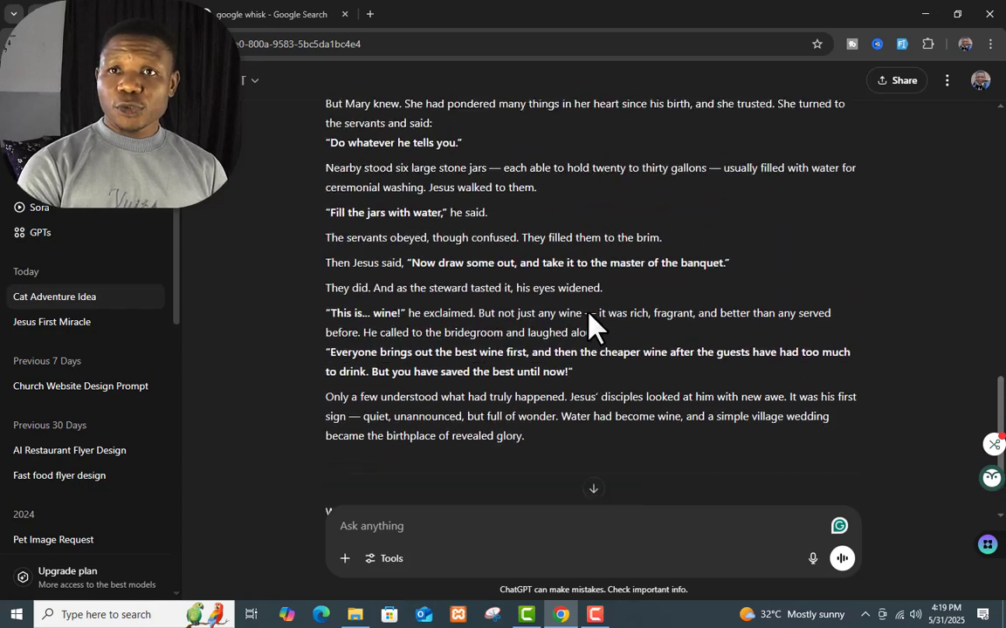
{"action": "scroll", "coordinate": [590, 324], "scroll_direction": "up", "scroll_amount": 5}
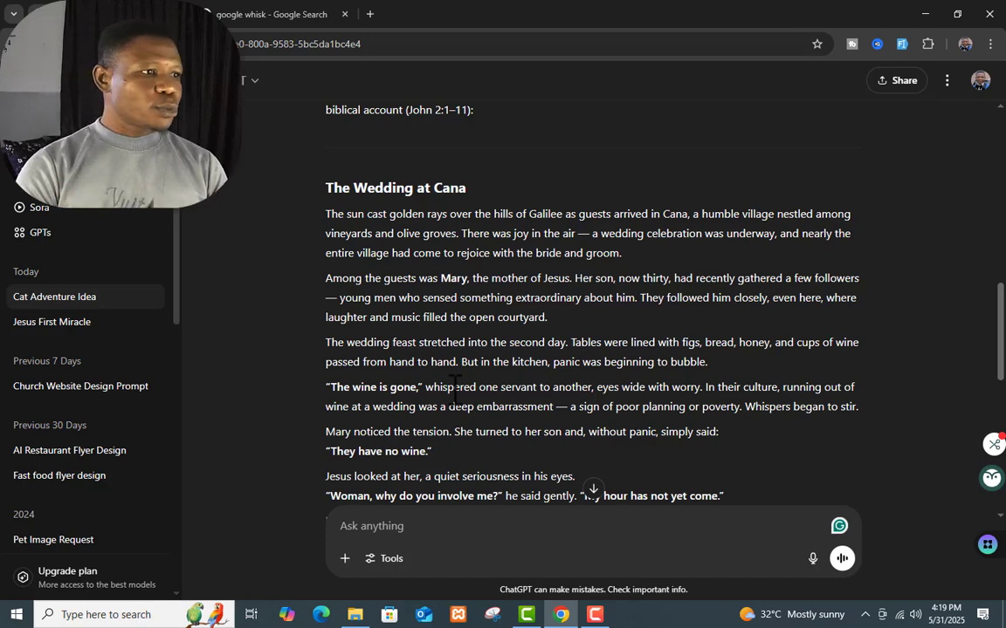
- Open the earlier "Jesus First Miracle" chat and review its original story and the shortened version, "The First Sign"
{"action": "left_click", "coordinate": [70, 329]}
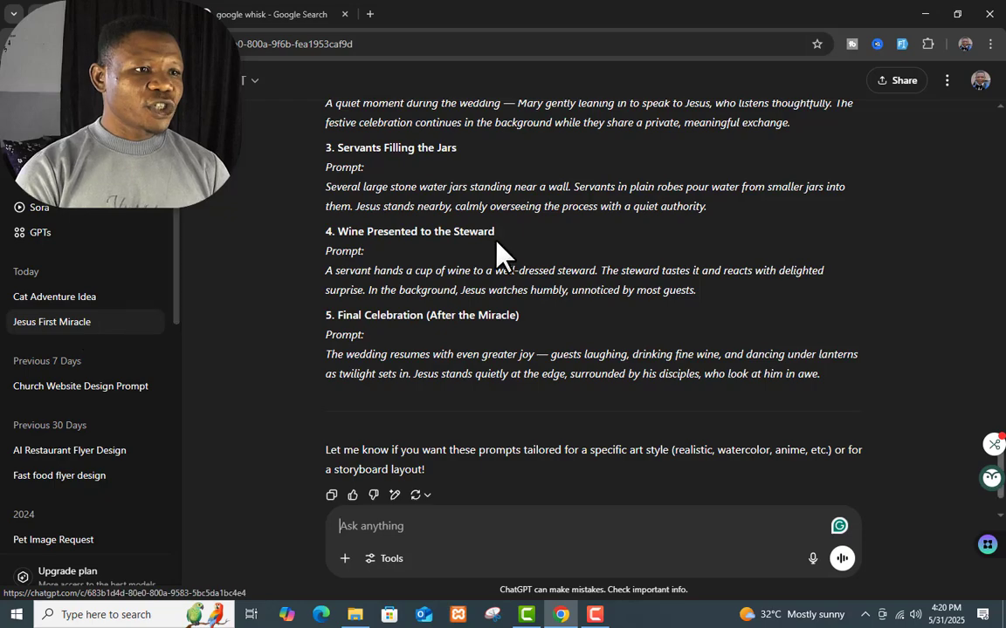
{"action": "scroll", "coordinate": [510, 279], "scroll_direction": "up", "scroll_amount": 15}
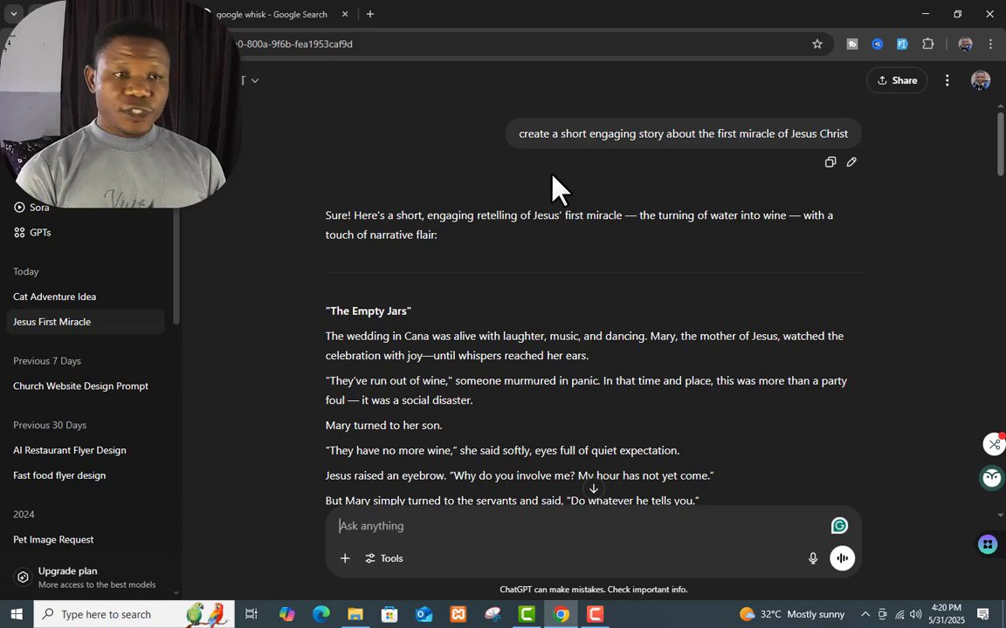
{"action": "scroll", "coordinate": [596, 234], "scroll_direction": "down", "scroll_amount": 5}
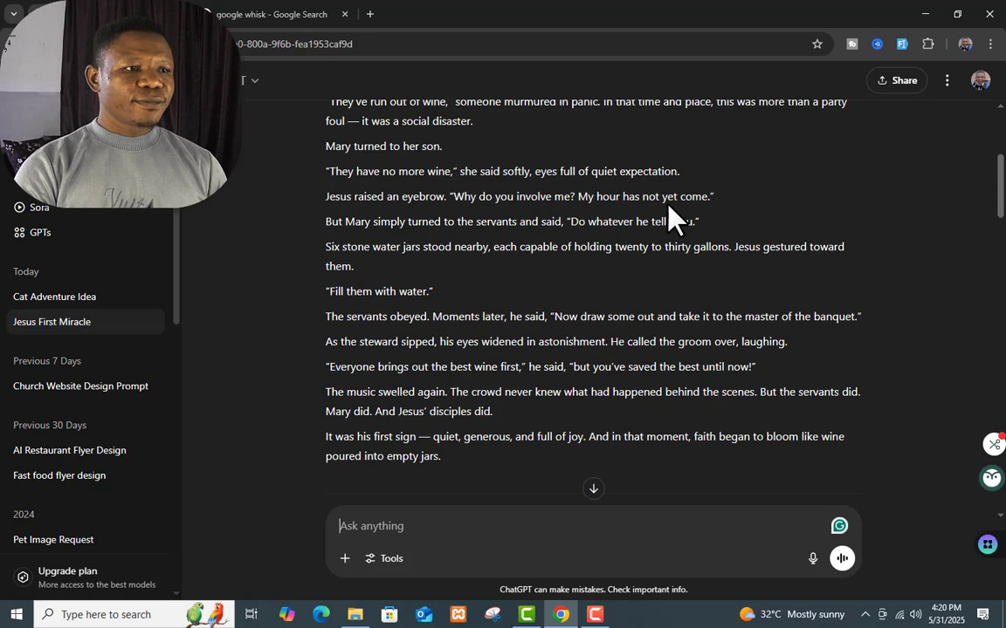
{"action": "scroll", "coordinate": [804, 188], "scroll_direction": "down", "scroll_amount": 3}
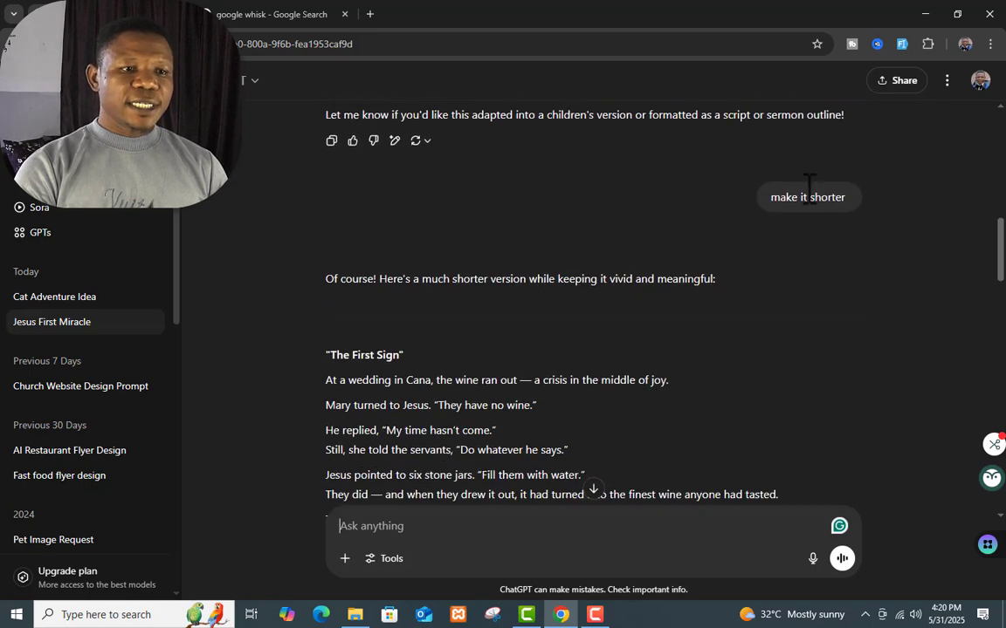
{"action": "scroll", "coordinate": [726, 192], "scroll_direction": "up", "scroll_amount": 1}
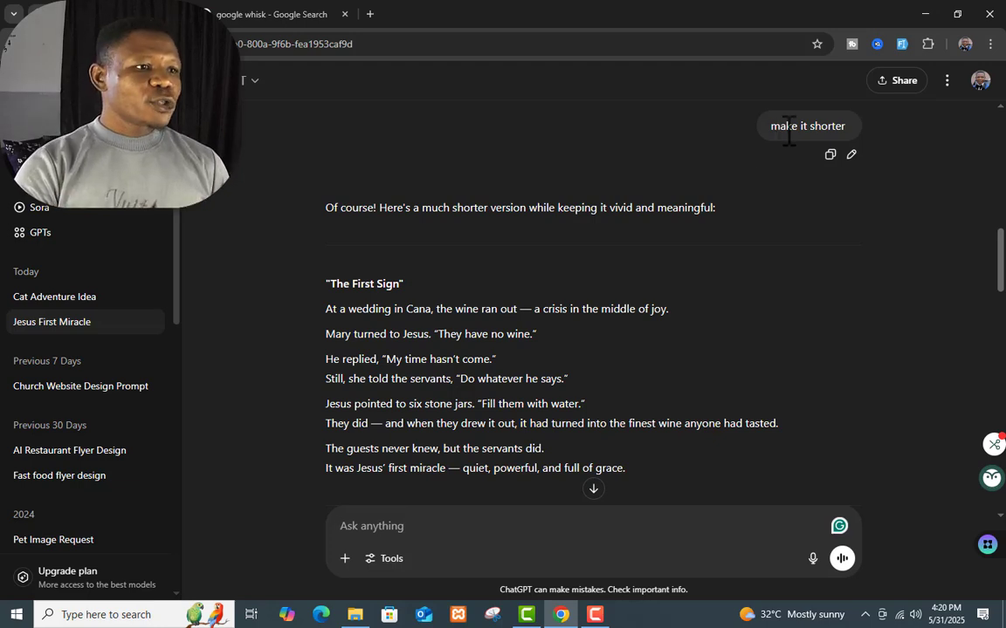
{"action": "scroll", "coordinate": [585, 336], "scroll_direction": "down", "scroll_amount": 1}
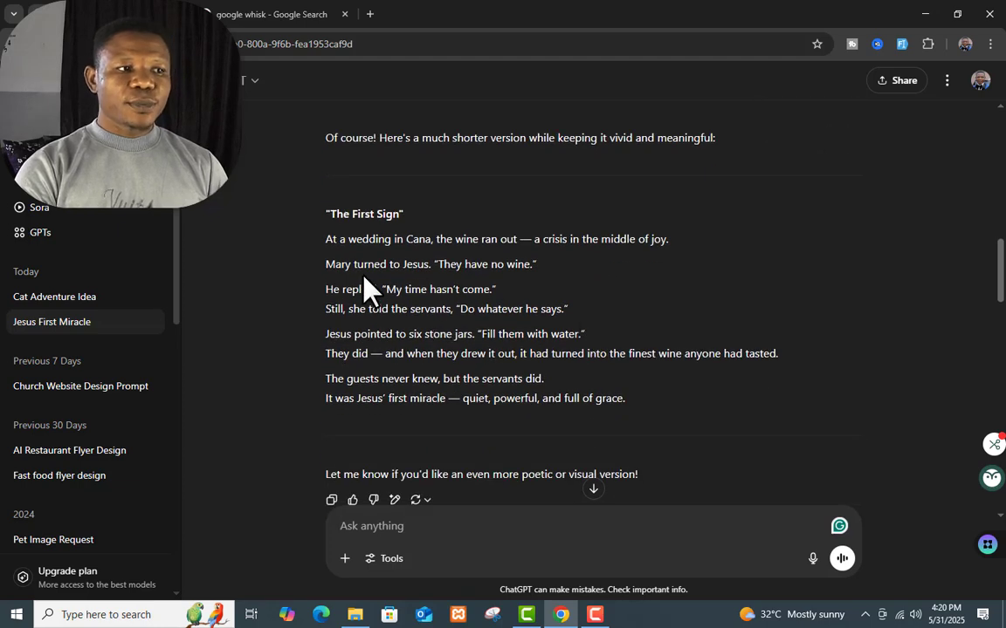
{"action": "left_click_drag", "start_coordinate": [325, 236], "coordinate": [656, 426]}
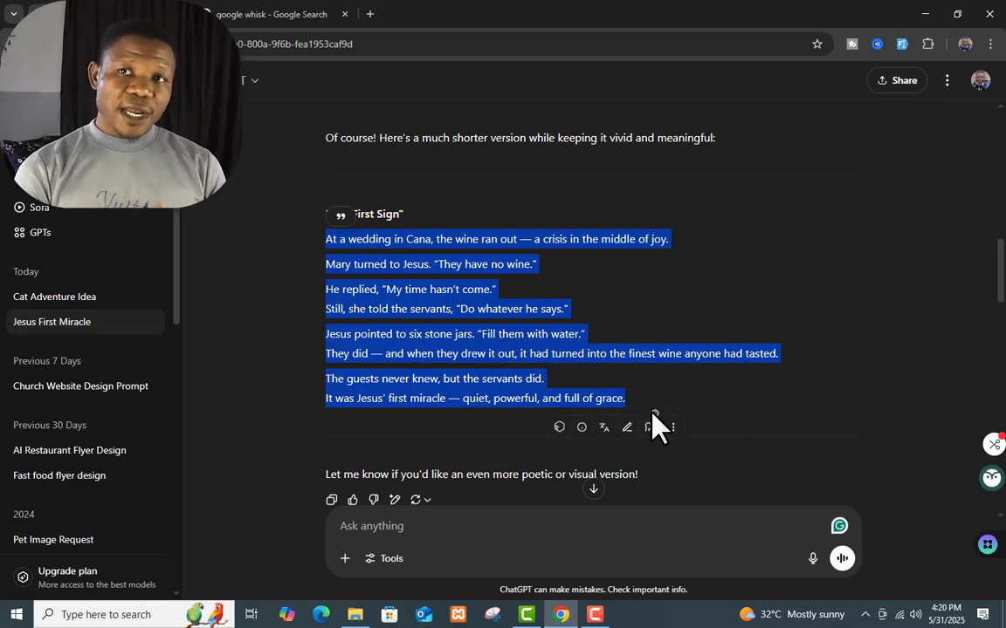
{"action": "left_click", "coordinate": [774, 274]}
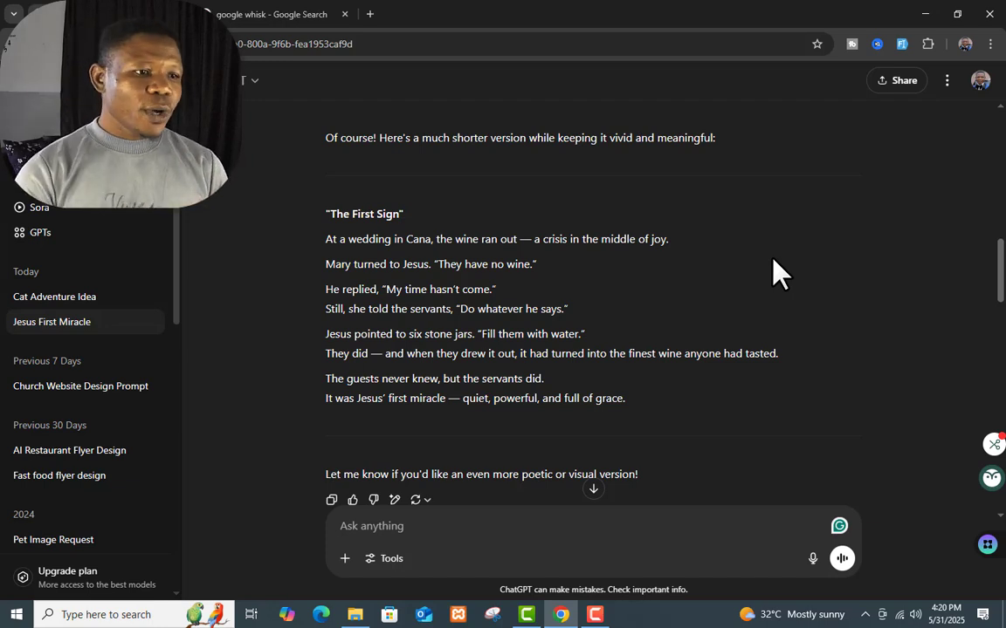
- Examine the request for separate character and scene prompts and the character prompts given in the reply
{"action": "scroll", "coordinate": [742, 288], "scroll_direction": "down", "scroll_amount": 3}
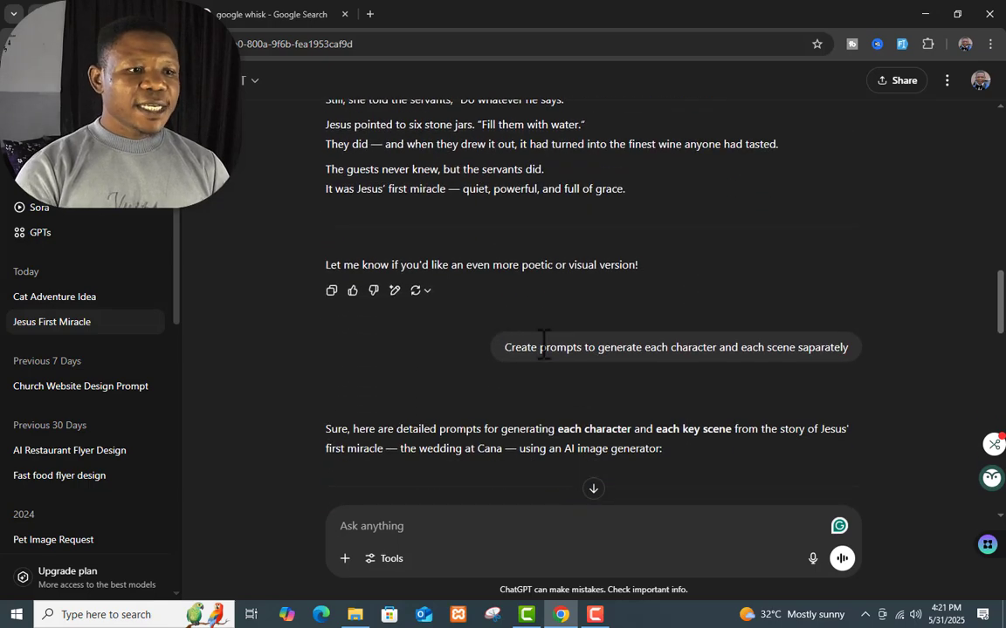
{"action": "scroll", "coordinate": [543, 344], "scroll_direction": "down", "scroll_amount": 1}
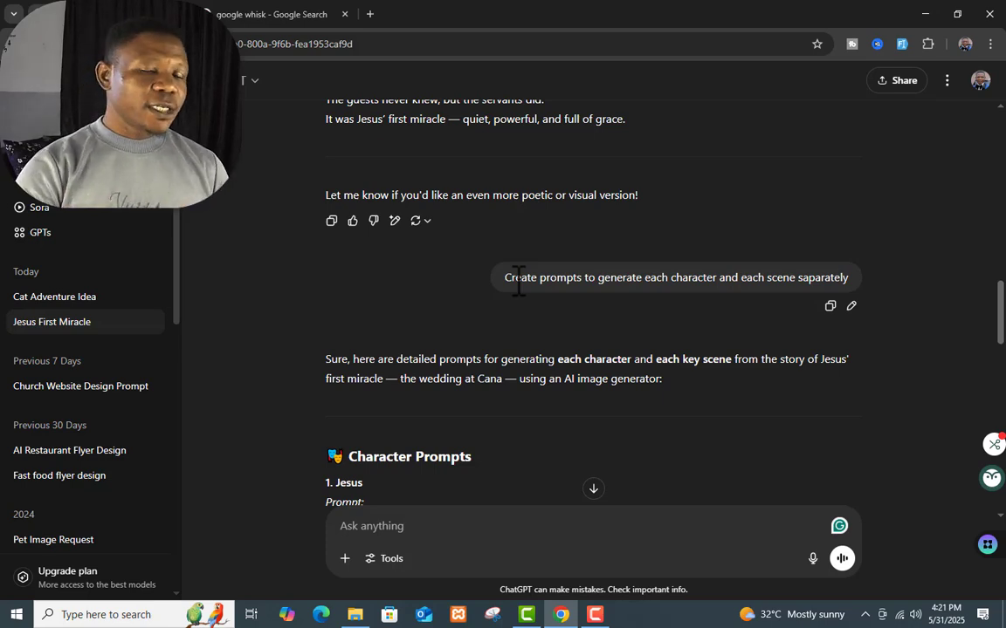
{"action": "scroll", "coordinate": [542, 269], "scroll_direction": "down", "scroll_amount": 4}
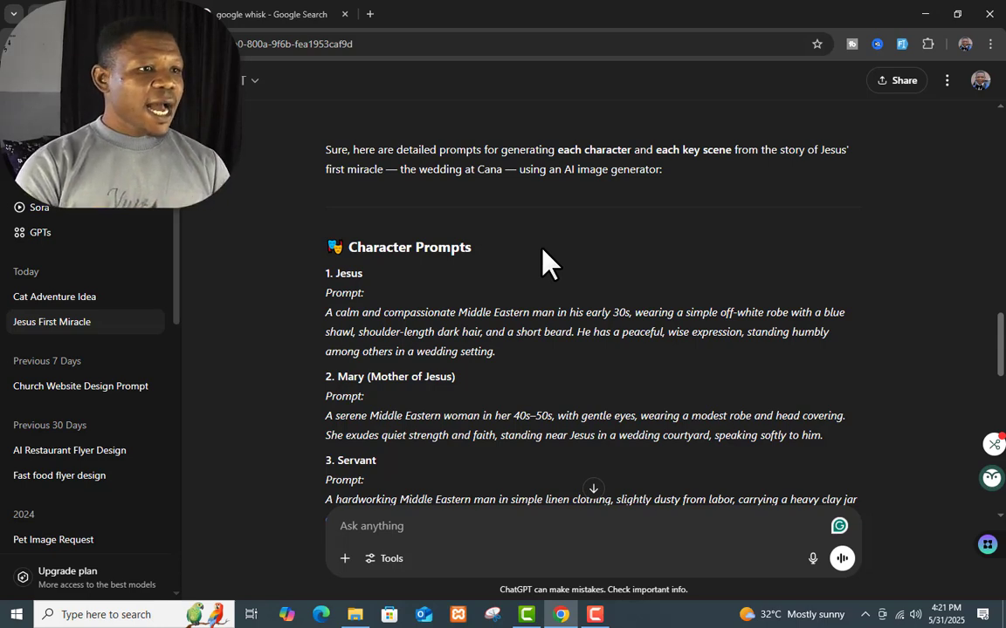
{"action": "scroll", "coordinate": [547, 261], "scroll_direction": "down", "scroll_amount": 3}
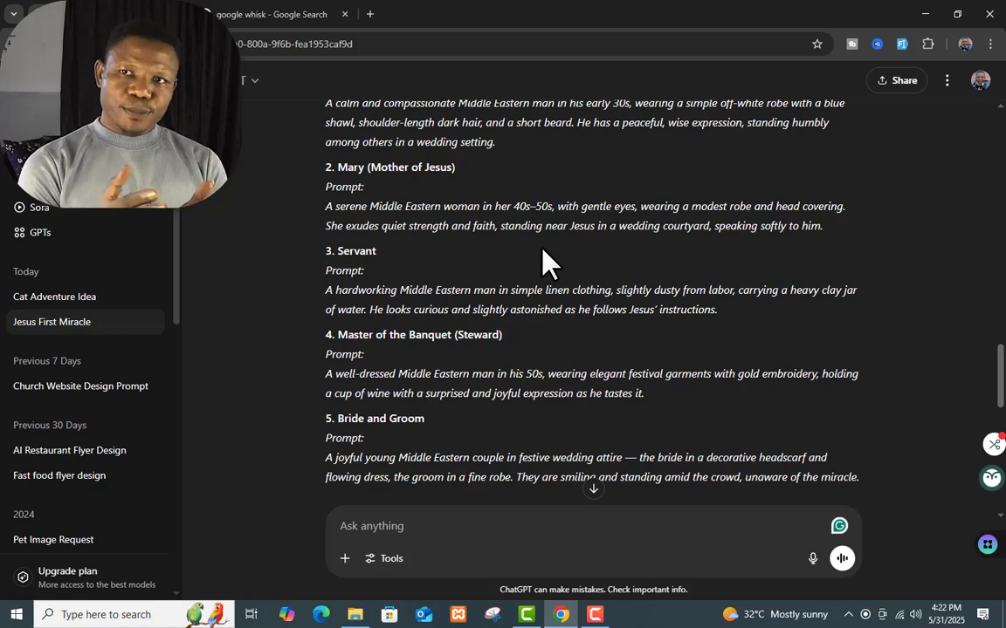
{"action": "scroll", "coordinate": [618, 314], "scroll_direction": "up", "scroll_amount": 5}
{"action": "scroll", "coordinate": [616, 316], "scroll_direction": "down", "scroll_amount": 2}
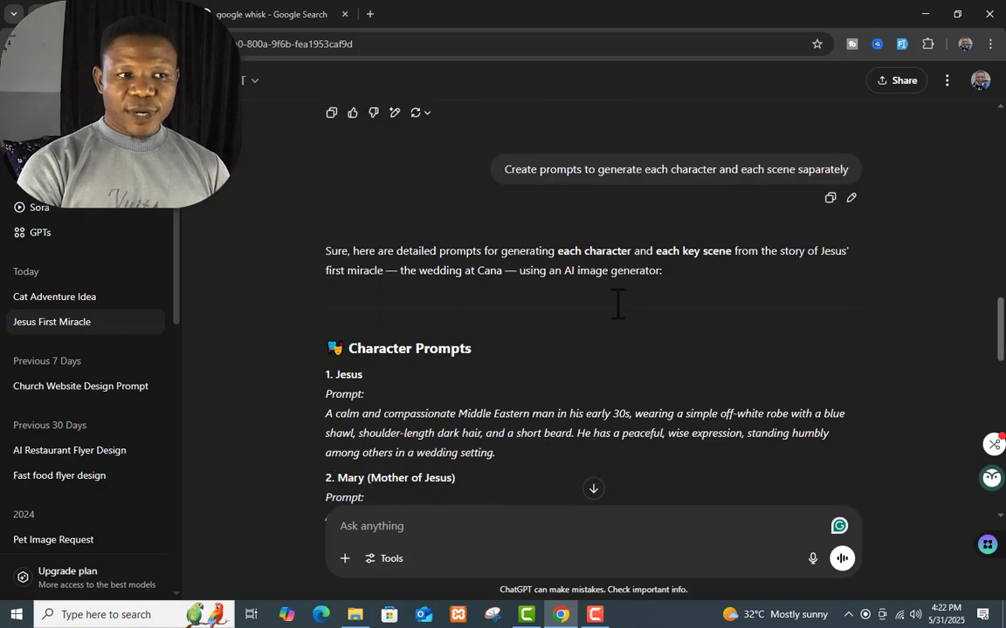
{"action": "scroll", "coordinate": [618, 314], "scroll_direction": "down", "scroll_amount": 1}
{"action": "scroll", "coordinate": [617, 313], "scroll_direction": "up", "scroll_amount": 1}
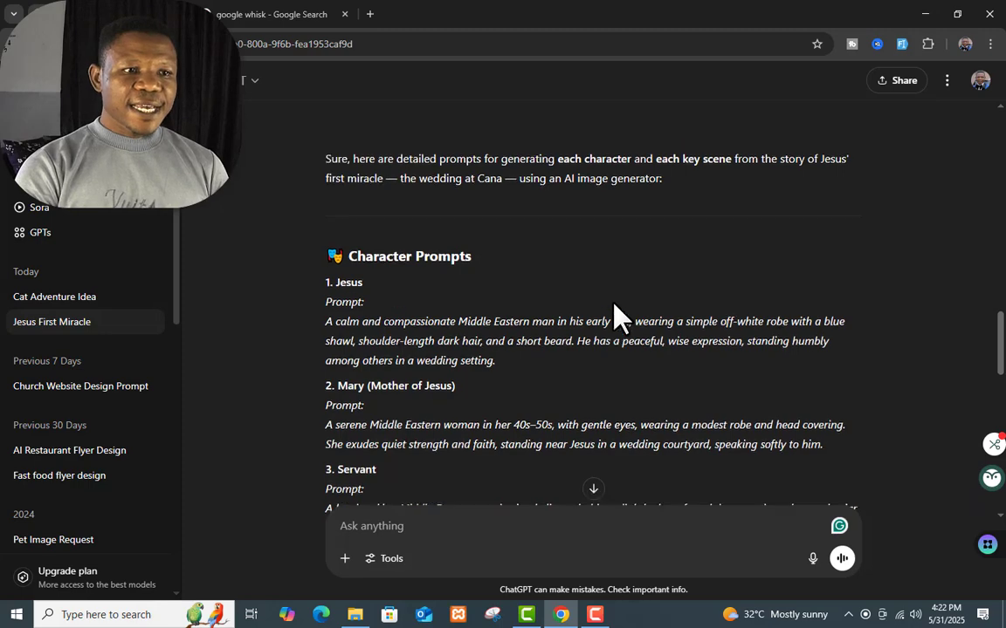
- Read through the five character prompts and the five scene prompts, from "Wedding Celebration" to "Final Celebration"
{"action": "scroll", "coordinate": [616, 305], "scroll_direction": "up", "scroll_amount": 1}
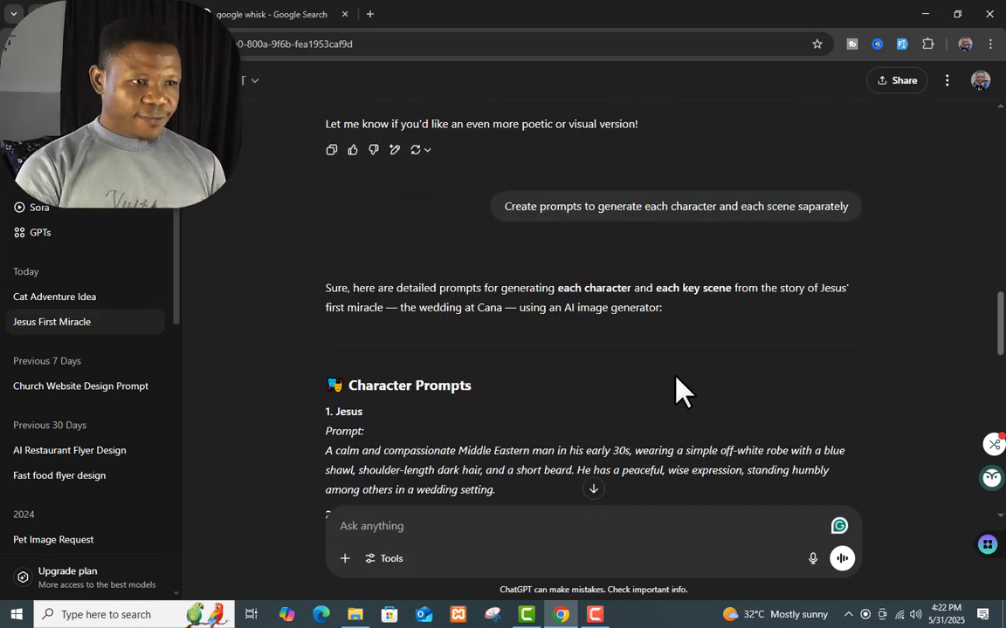
{"action": "scroll", "coordinate": [675, 375], "scroll_direction": "down", "scroll_amount": 3}
{"action": "scroll", "coordinate": [679, 376], "scroll_direction": "down", "scroll_amount": 1}
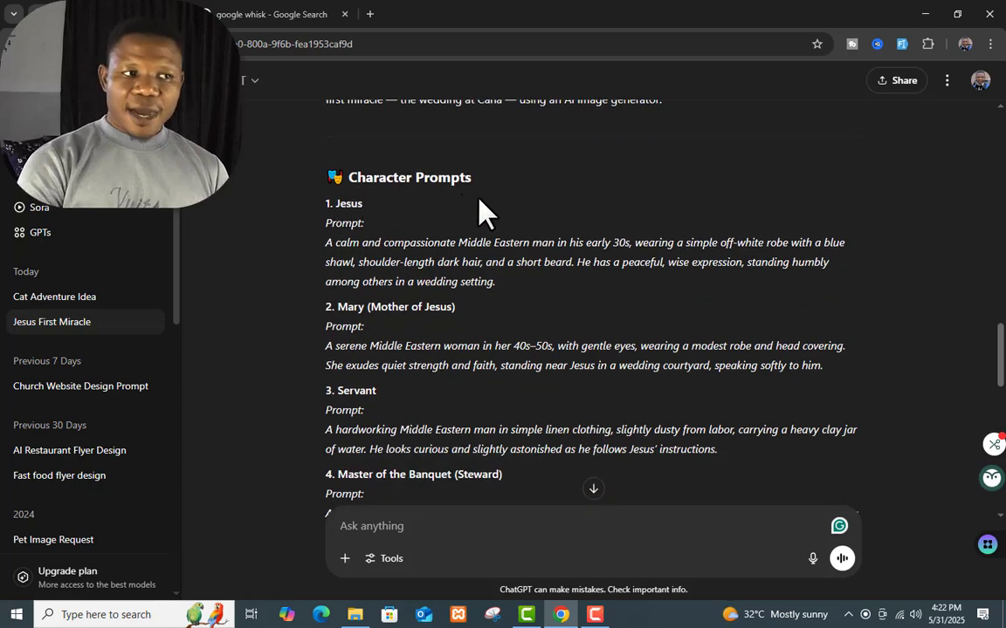
{"action": "scroll", "coordinate": [479, 213], "scroll_direction": "down", "scroll_amount": 2}
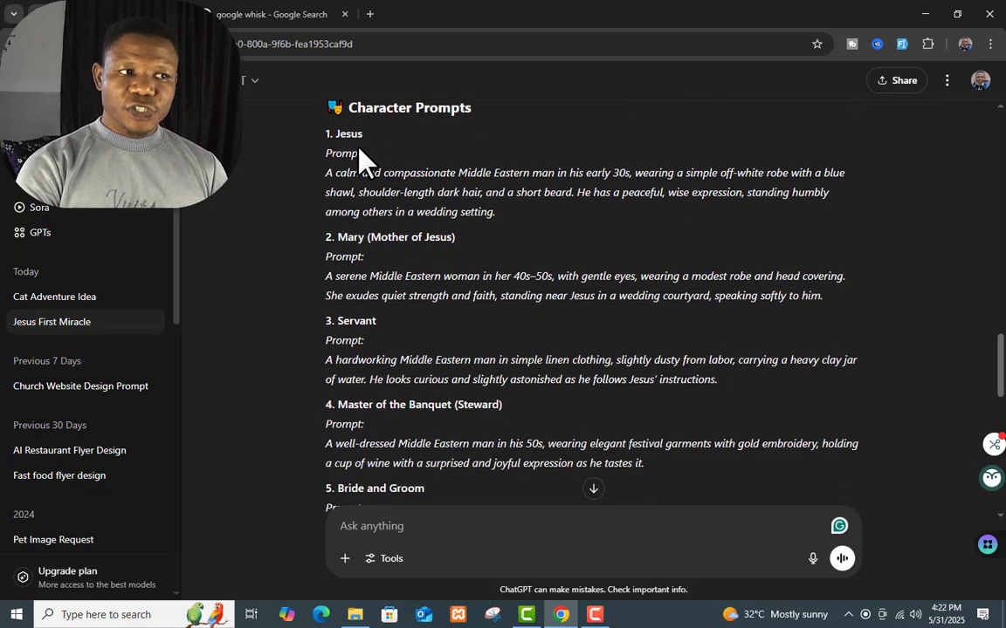
{"action": "scroll", "coordinate": [327, 271], "scroll_direction": "down", "scroll_amount": 3}
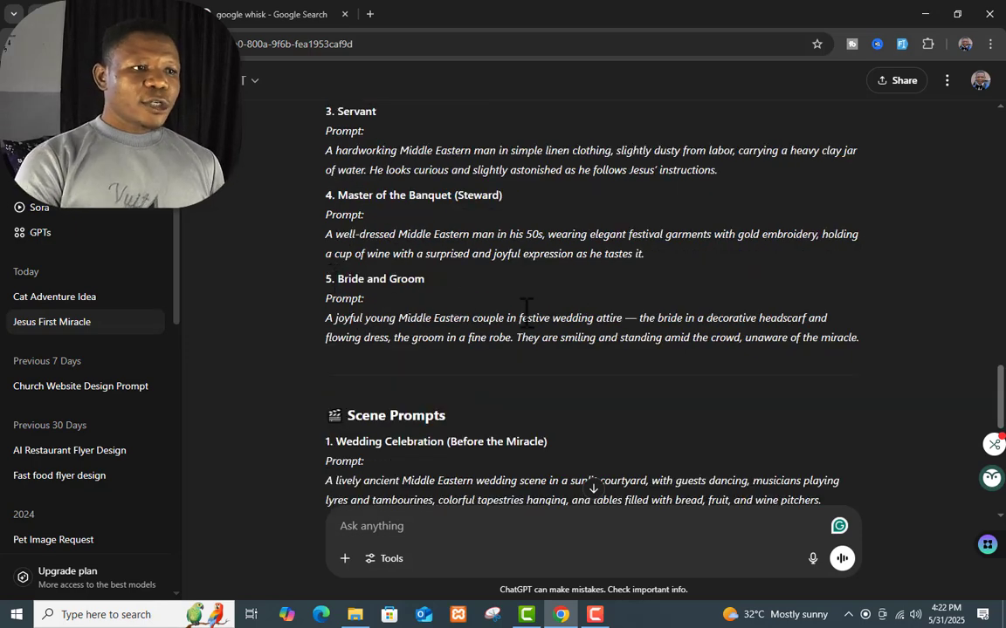
{"action": "scroll", "coordinate": [567, 332], "scroll_direction": "down", "scroll_amount": 3}
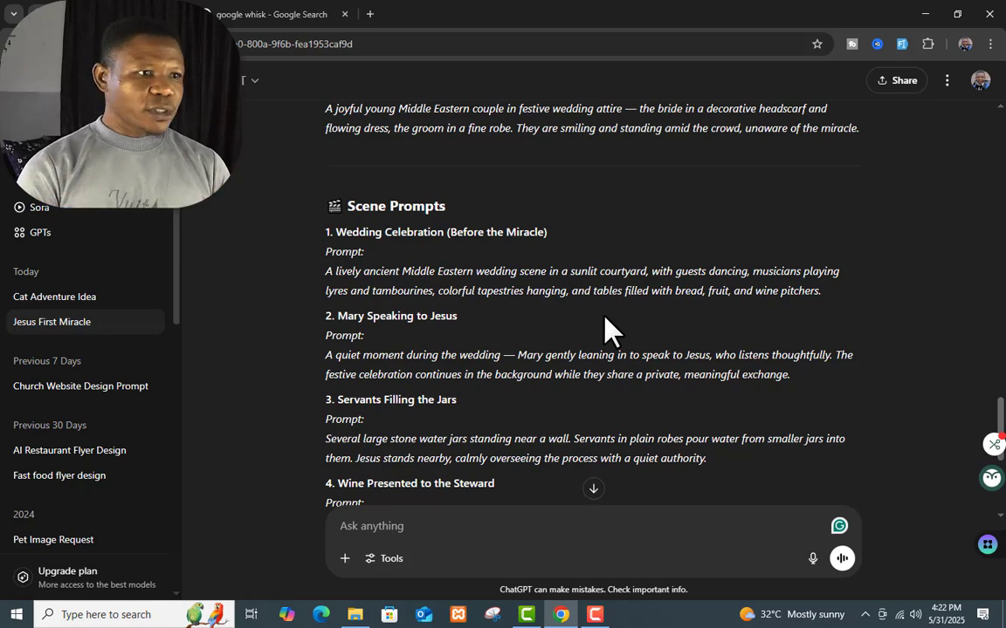
{"action": "scroll", "coordinate": [553, 211], "scroll_direction": "down", "scroll_amount": 1}
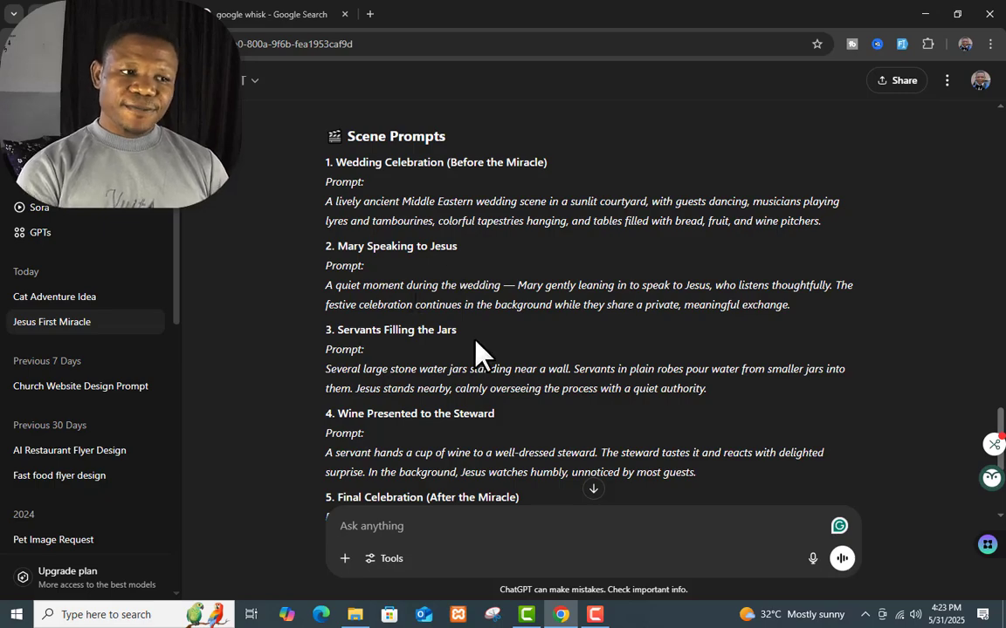
{"action": "scroll", "coordinate": [478, 352], "scroll_direction": "down", "scroll_amount": 2}
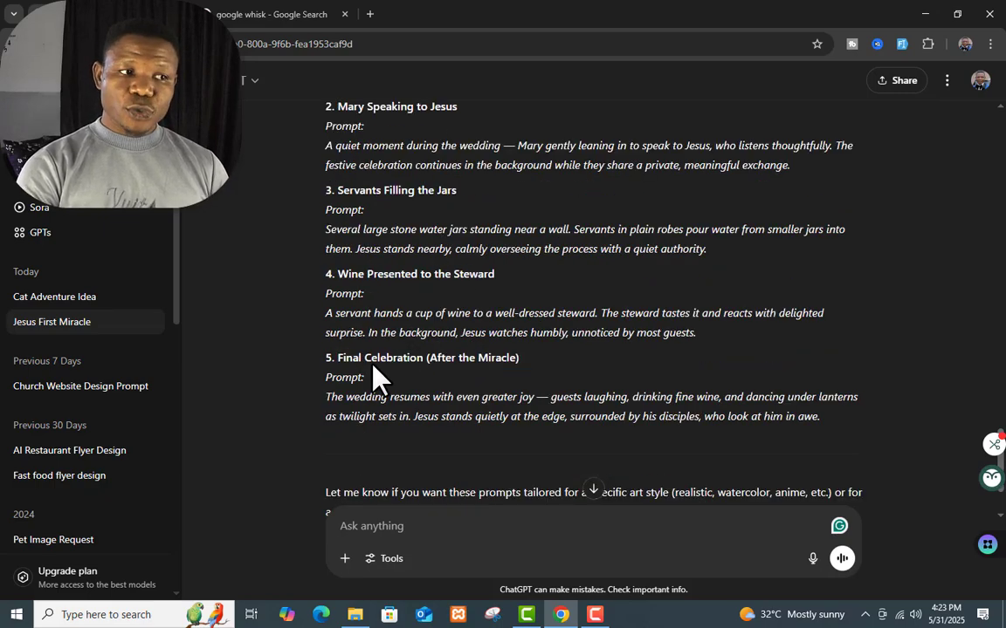
{"action": "scroll", "coordinate": [535, 410], "scroll_direction": "up", "scroll_amount": 5}
{"action": "scroll", "coordinate": [536, 423], "scroll_direction": "up", "scroll_amount": 9}
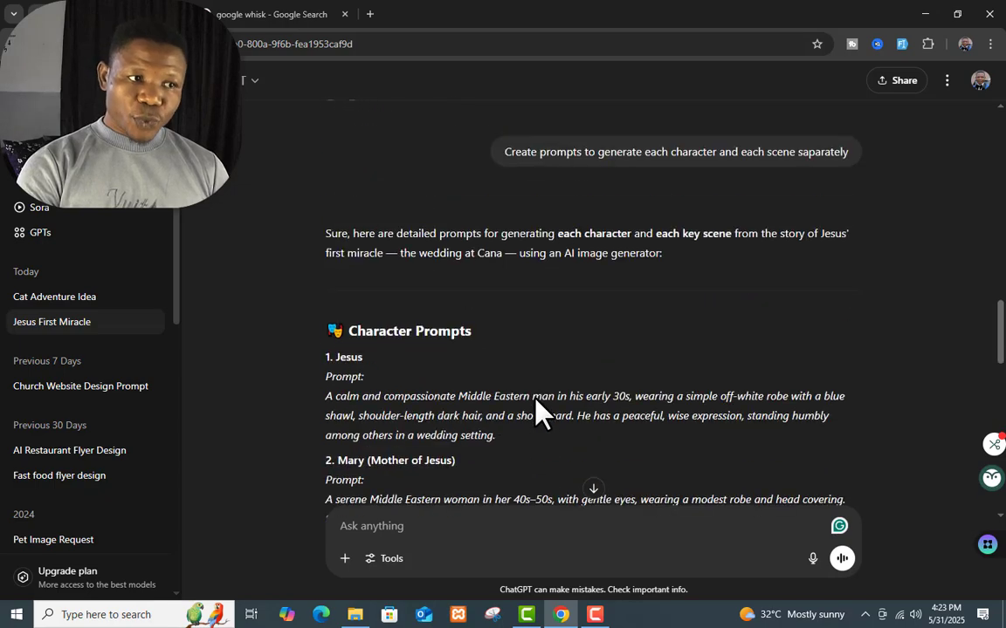
{"action": "scroll", "coordinate": [542, 353], "scroll_direction": "down", "scroll_amount": 2}
{"action": "scroll", "coordinate": [543, 353], "scroll_direction": "down", "scroll_amount": 6}
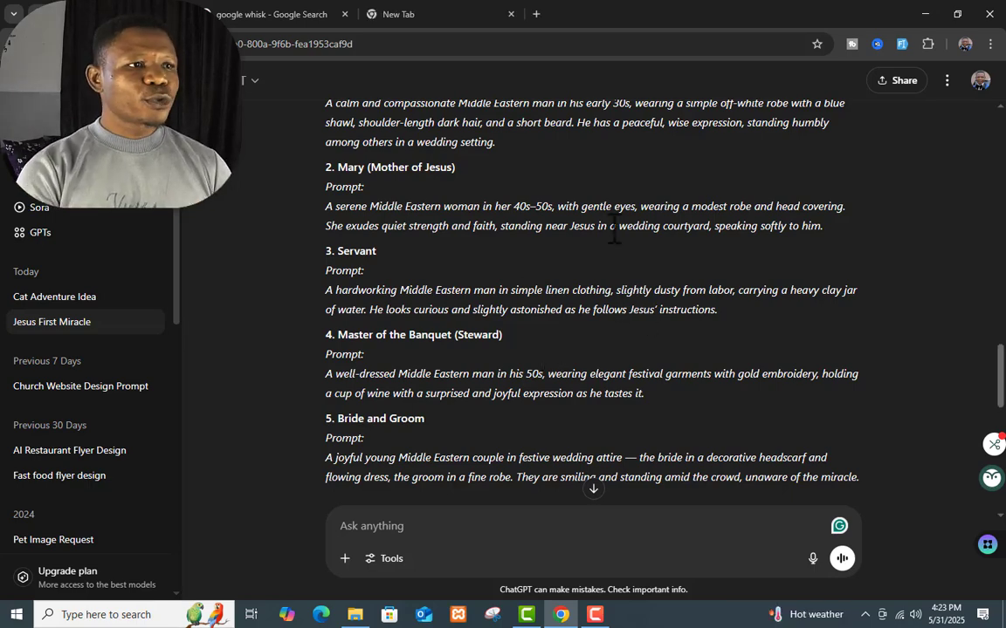
- Search Google for "google whisk" in the new tab, open the Whisk page on labs.google and enter the tool
{"action": "left_click", "coordinate": [425, 17]}
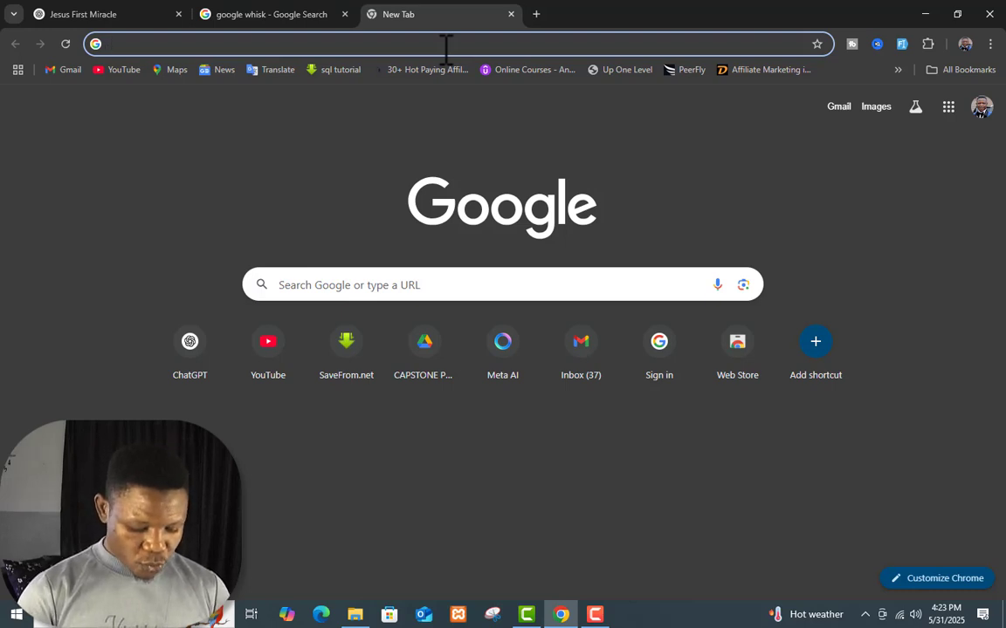
{"action": "type", "text": "go"}
{"action": "key", "text": "Return"}
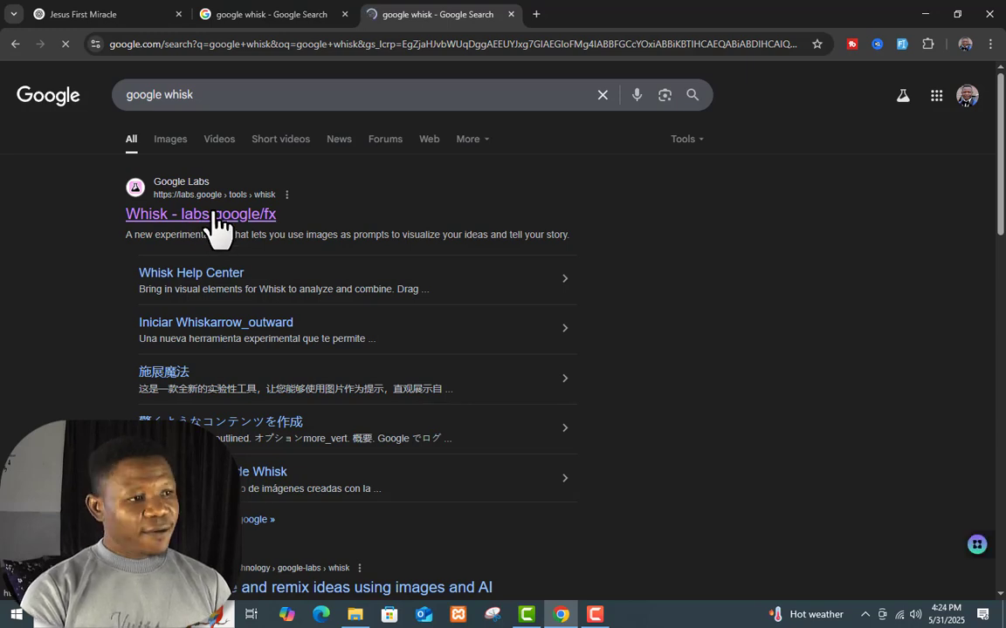
{"action": "left_click", "coordinate": [190, 216]}
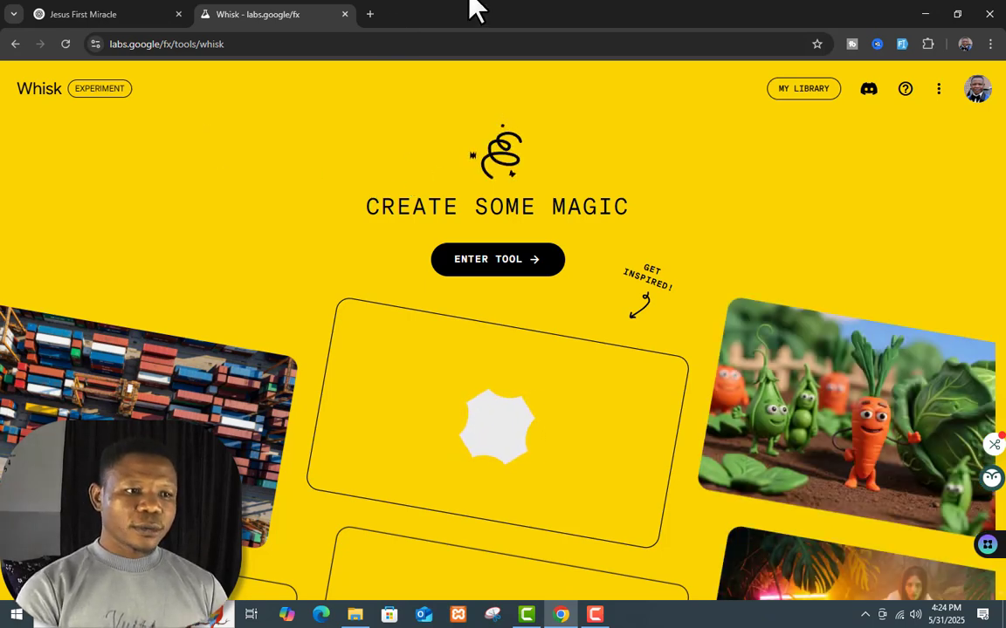
{"action": "left_click", "coordinate": [502, 262]}
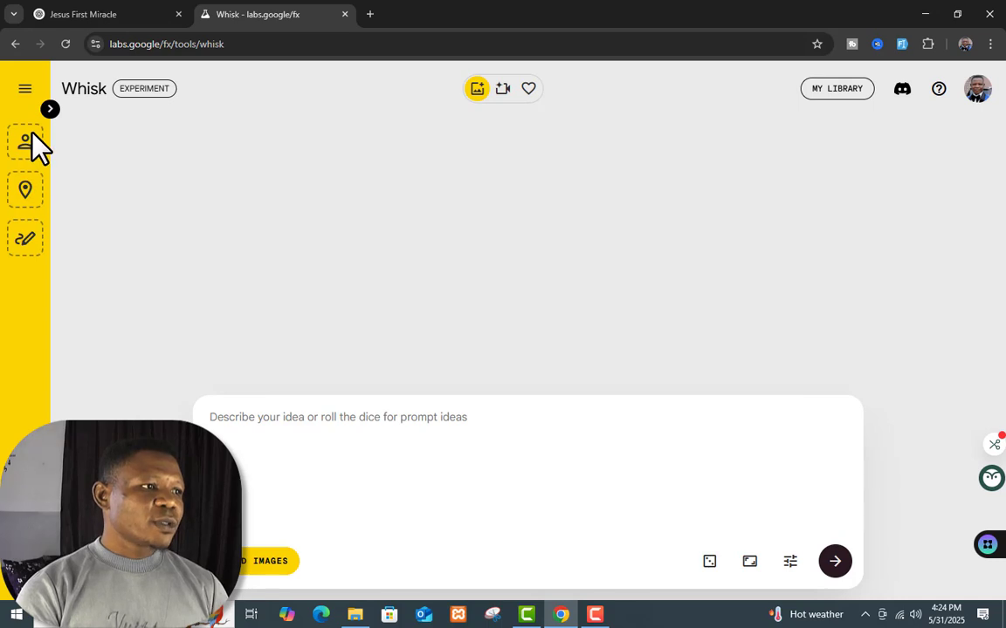
{"action": "left_click", "coordinate": [530, 426]}
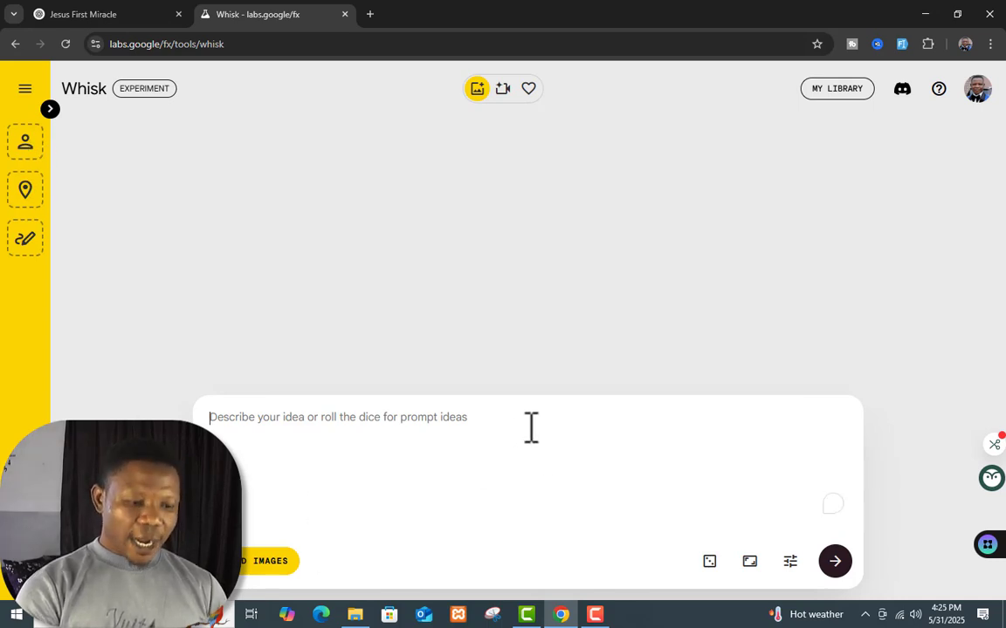
{"action": "type", "text": ";hknrpwhpwpjhsjniph"}
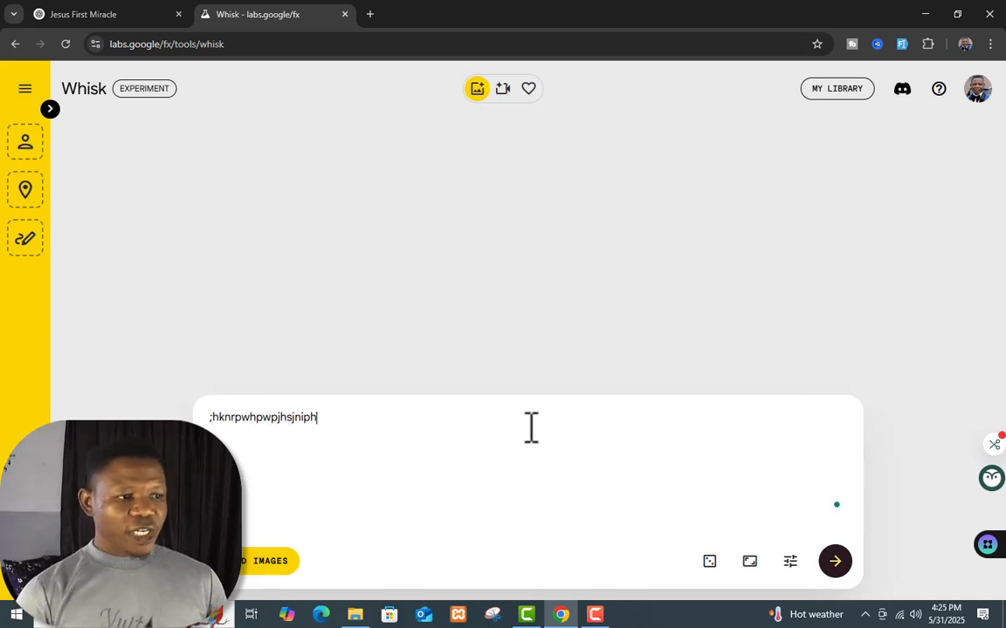
{"action": "type", "text": "iphke"}
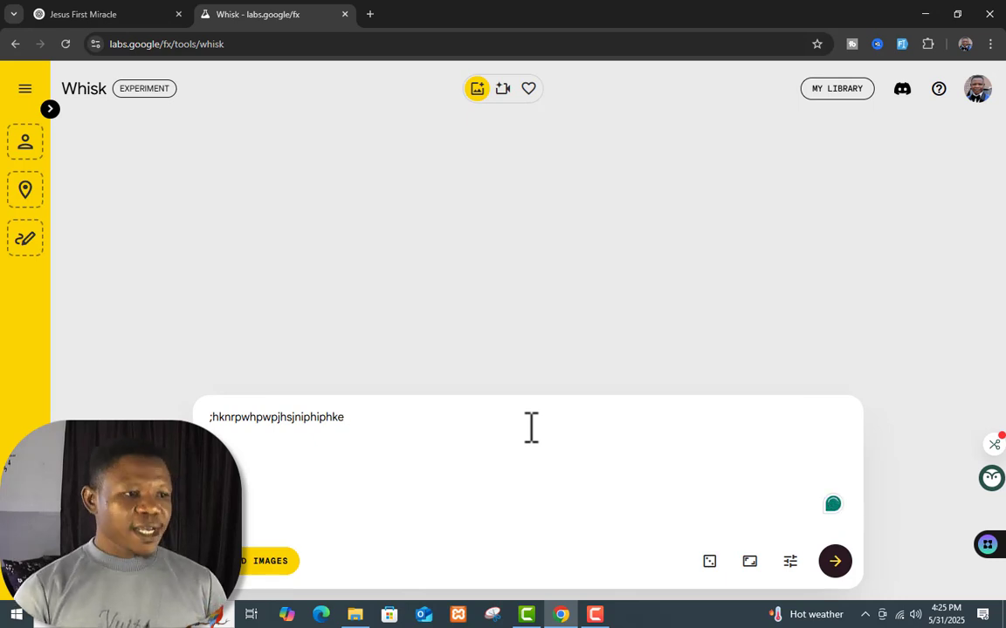
{"action": "key", "text": "BackSpace"}
{"action": "key", "text": "BackSpace"}
{"action": "key", "text": "BackSpace"}
{"action": "key", "text": "BackSpace"}
{"action": "key", "text": "BackSpace"}
{"action": "key", "text": "BackSpace"}
{"action": "key", "text": "BackSpace"}
{"action": "key", "text": "BackSpace"}
{"action": "key", "text": "BackSpace"}
{"action": "key", "text": "BackSpace"}
{"action": "key", "text": "BackSpace"}
{"action": "key", "text": "BackSpace"}
{"action": "key", "text": "BackSpace"}
{"action": "key", "text": "BackSpace"}
{"action": "key", "text": "BackSpace"}
{"action": "key", "text": "BackSpace"}
{"action": "key", "text": "BackSpace"}
{"action": "key", "text": "BackSpace"}
{"action": "key", "text": "BackSpace"}
{"action": "key", "text": "BackSpace"}
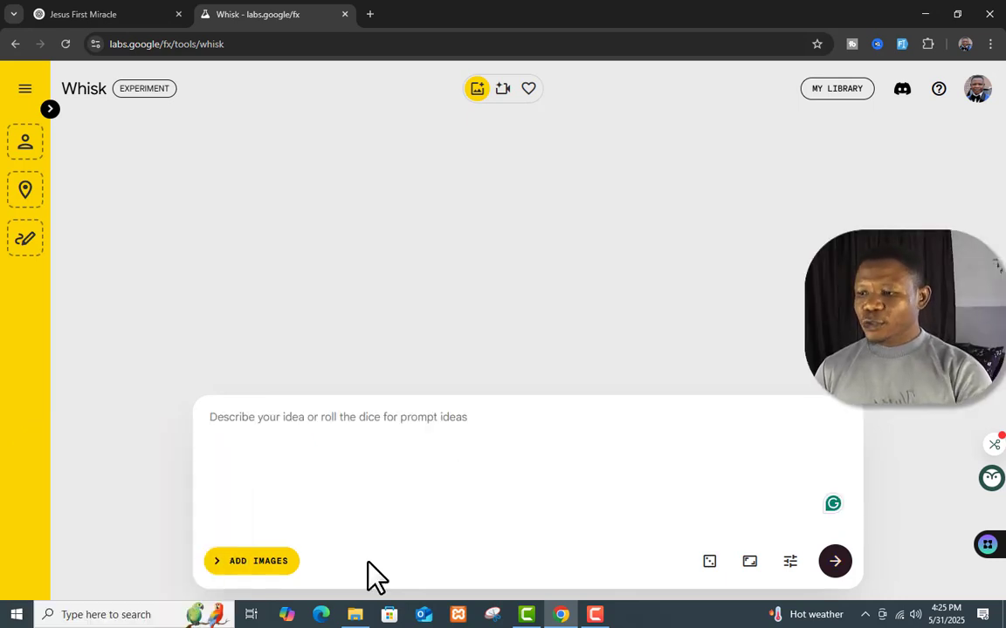
- Reveal the subject, scene and style image slots and open the aspect ratio setting
{"action": "left_click", "coordinate": [253, 563]}
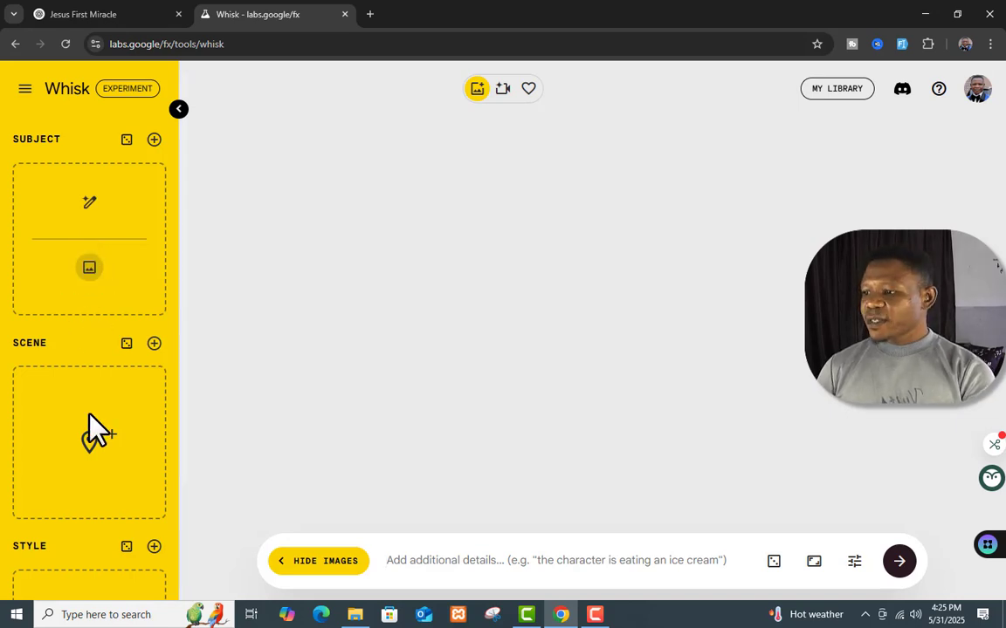
{"action": "scroll", "coordinate": [92, 471], "scroll_direction": "down", "scroll_amount": 2}
{"action": "scroll", "coordinate": [90, 524], "scroll_direction": "up", "scroll_amount": 2}
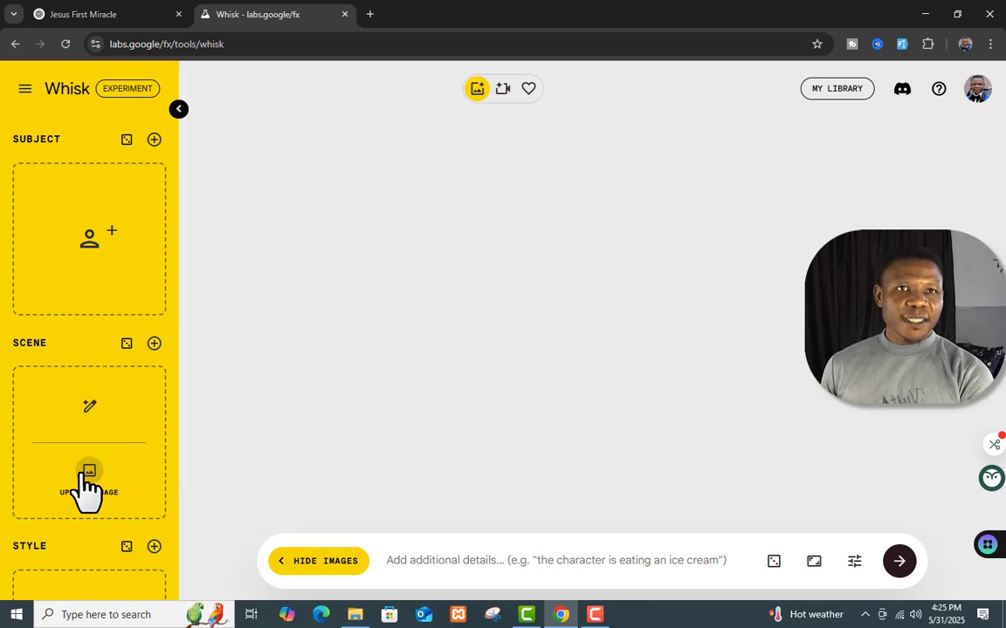
{"action": "left_click", "coordinate": [813, 562]}
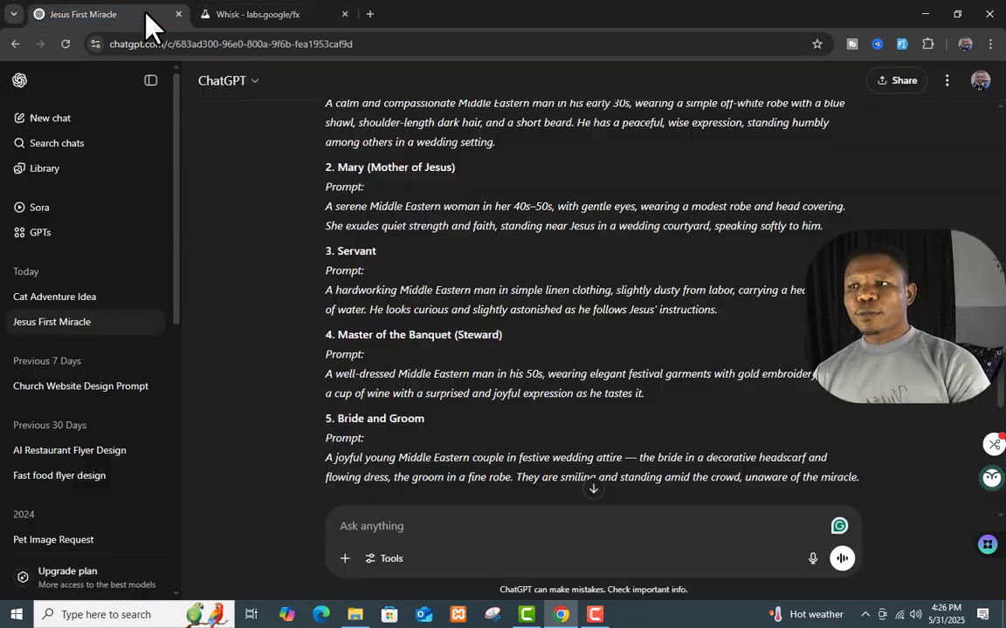
- Copy the text of the first character prompt, "Jesus", from the "Jesus First Miracle" chat in ChatGPT
{"action": "left_click", "coordinate": [142, 16]}
{"action": "scroll", "coordinate": [613, 280], "scroll_direction": "up", "scroll_amount": 2}
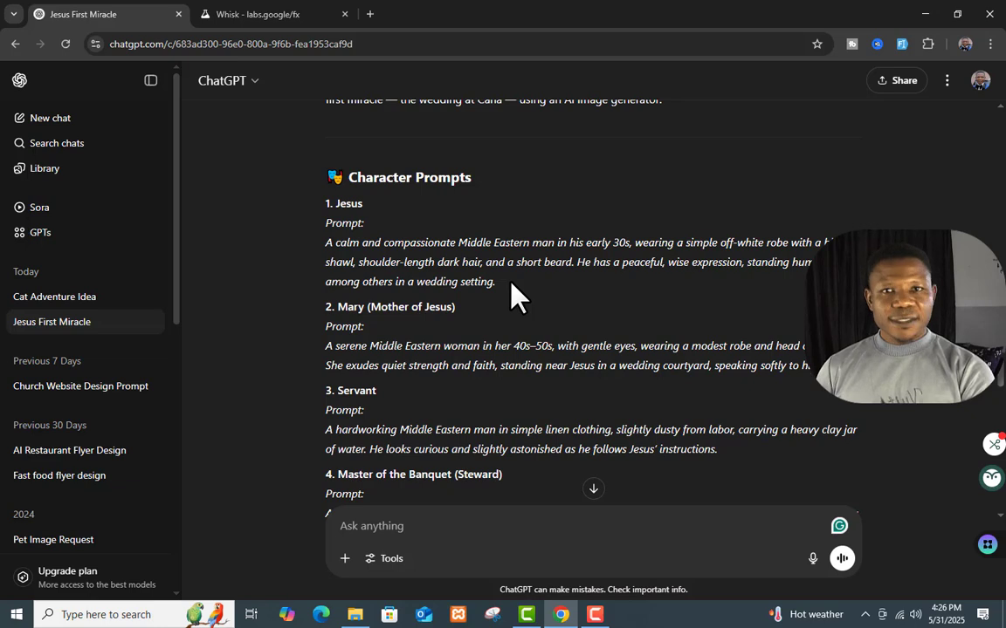
{"action": "left_click_drag", "start_coordinate": [494, 281], "coordinate": [325, 241]}
{"action": "key", "text": "ctrl+c"}
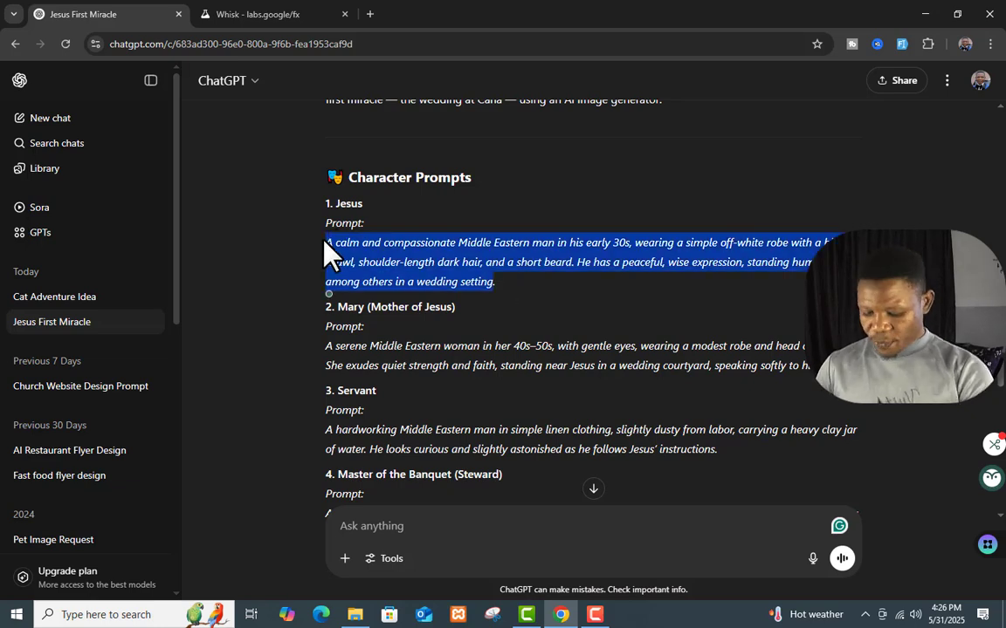
- Generate images in Whisk from the copied Jesus character prompt
{"action": "left_click", "coordinate": [267, 13]}
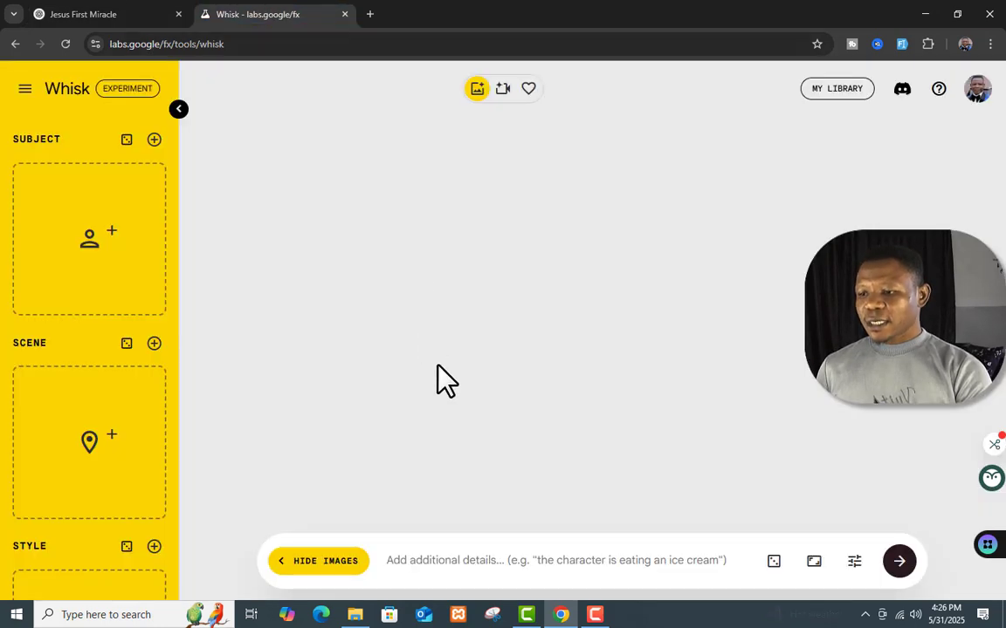
{"action": "left_click", "coordinate": [496, 559]}
{"action": "key", "text": "ctrl+v"}
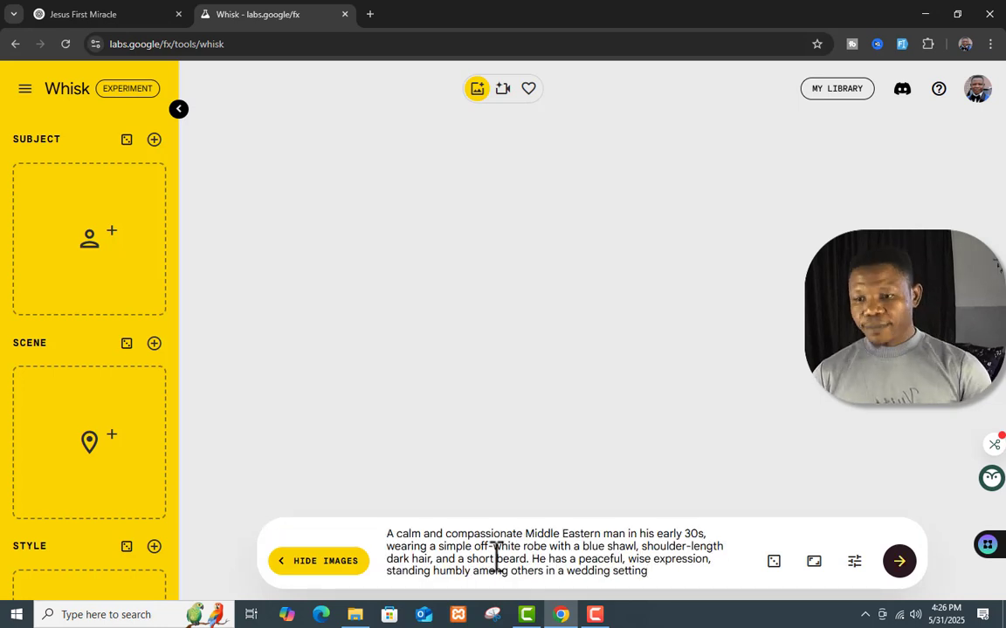
{"action": "key", "text": "Return"}
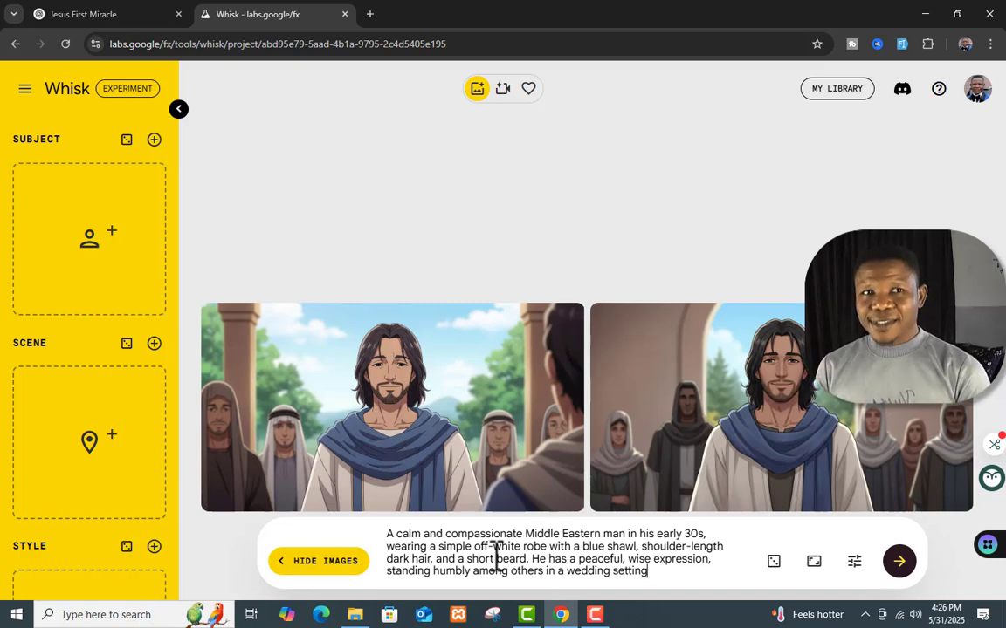
- Add ". make realistic" to the end of the Jesus prompt and generate the images again
{"action": "mouse_move", "coordinate": [590, 395]}
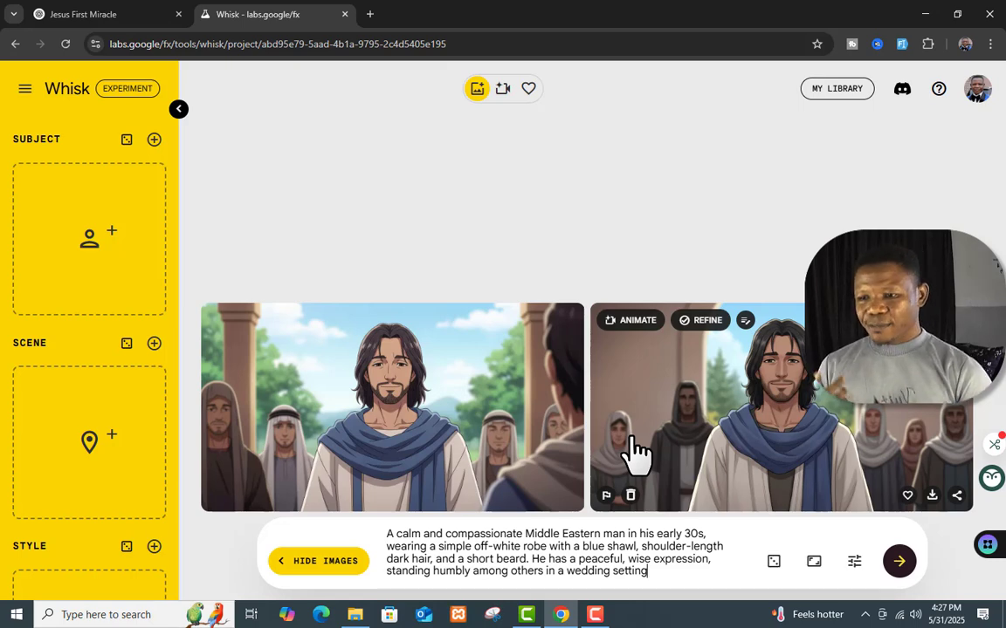
{"action": "type", "text": "."}
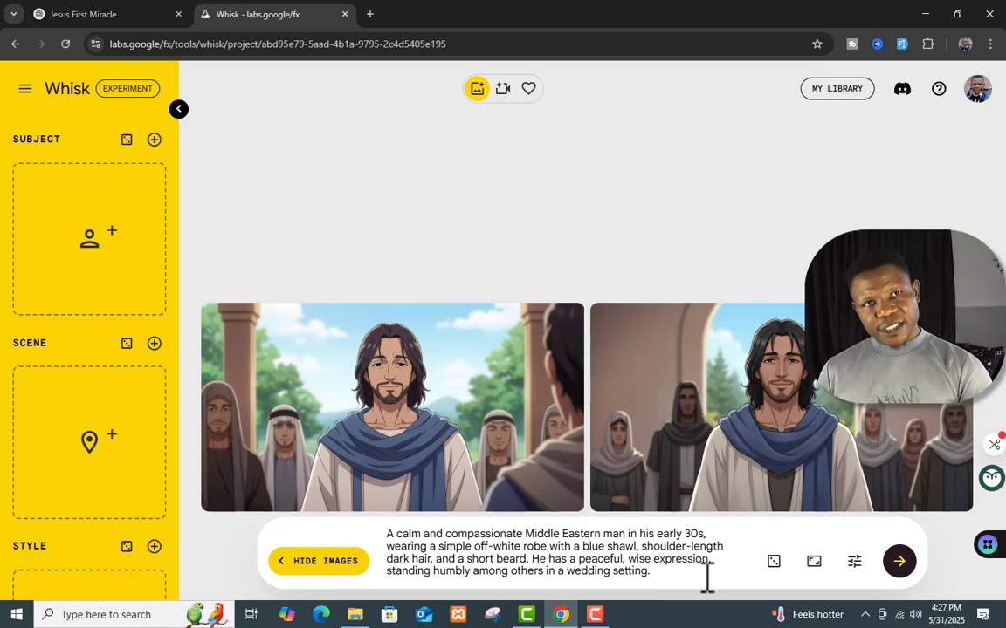
{"action": "type", "text": "make"}
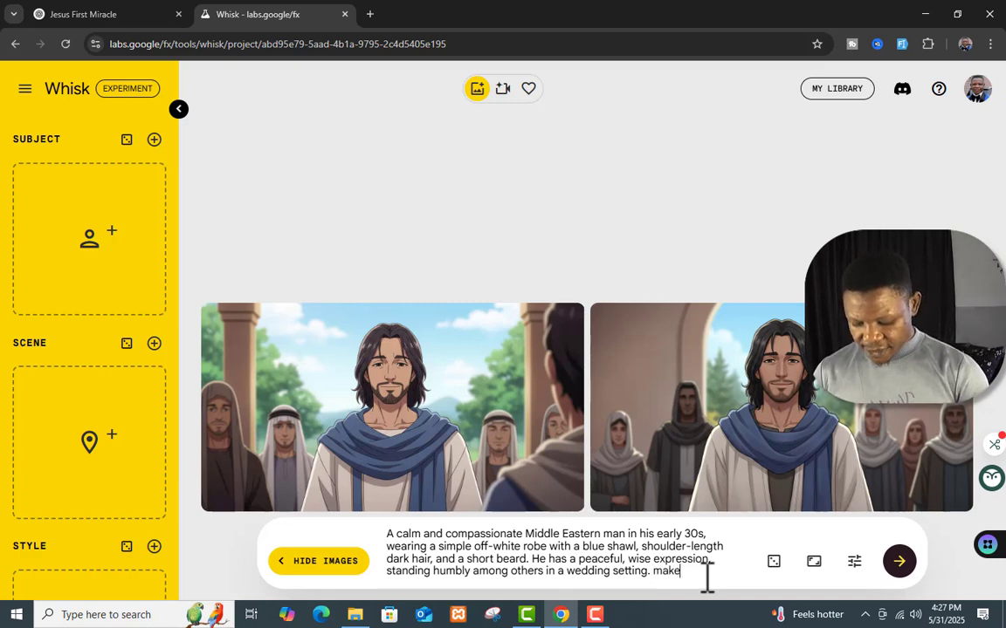
{"action": "type", "text": " realistic"}
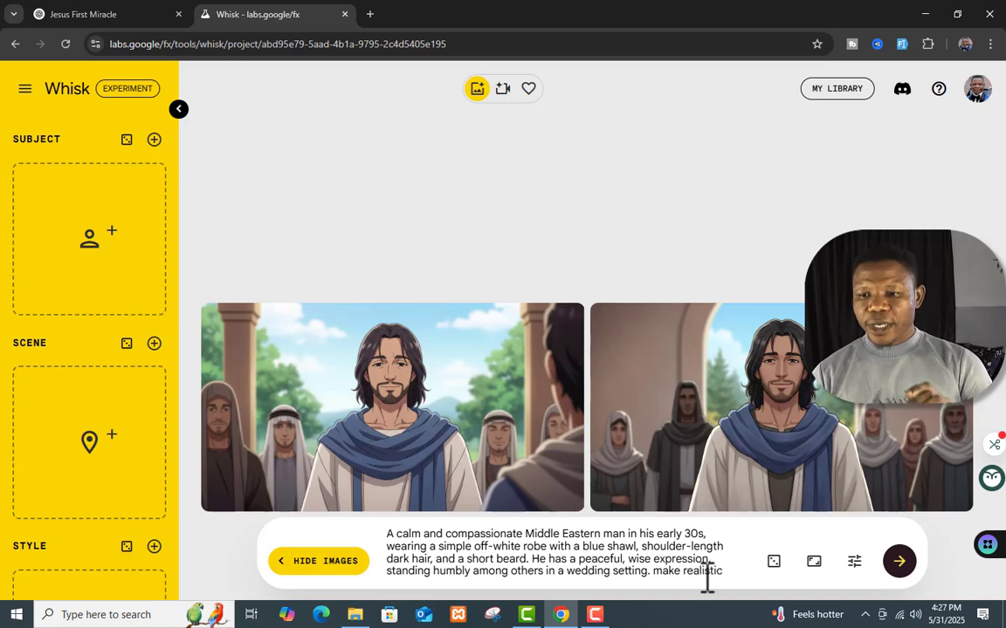
{"action": "key", "text": "Return"}
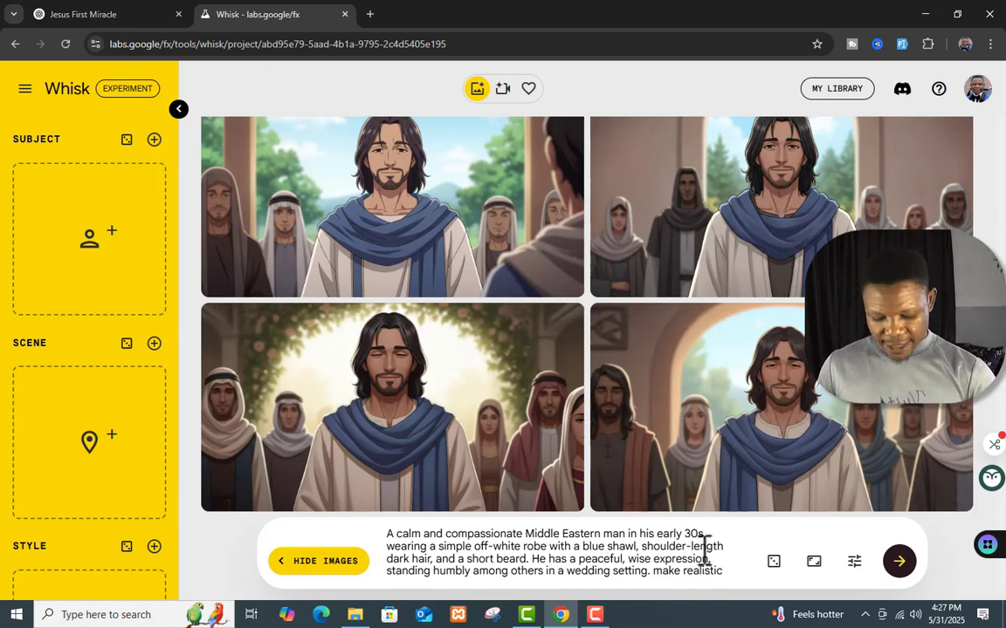
- Replace the prompt with "Generate an image of Jesus christ" and generate new images from it
{"action": "key", "text": "ctrl+a"}
{"action": "key", "text": "BackSpace"}
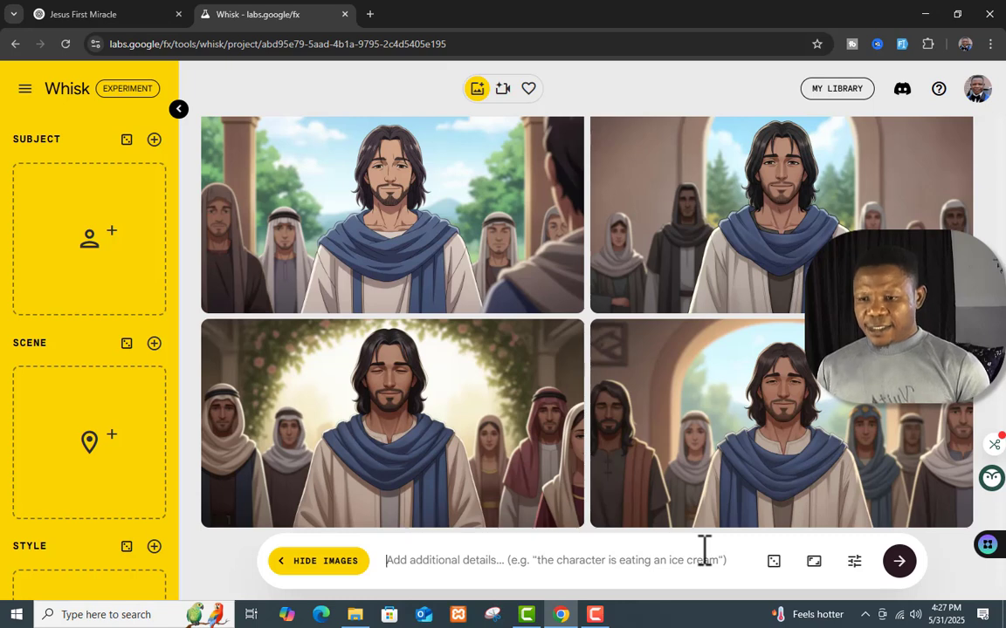
{"action": "type", "text": "Generate and"}
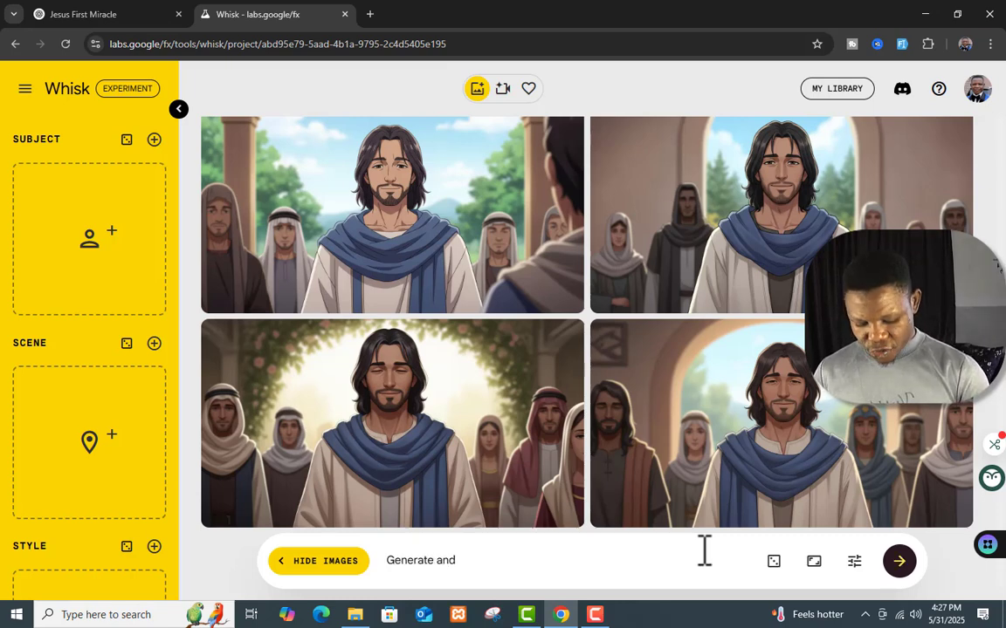
{"action": "key", "text": "BackSpace"}
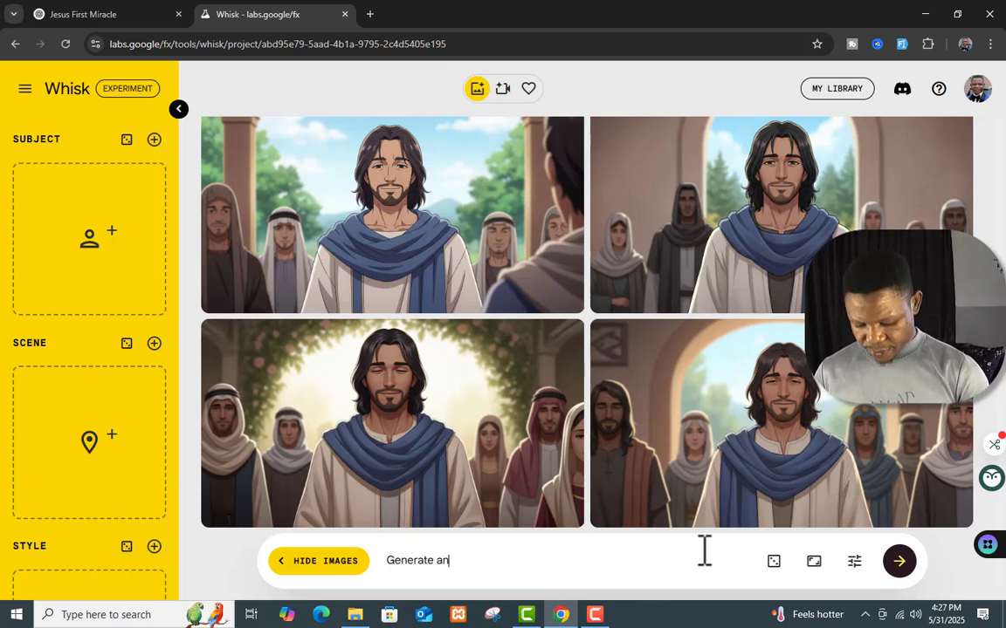
{"action": "type", "text": "image of Jesus christ"}
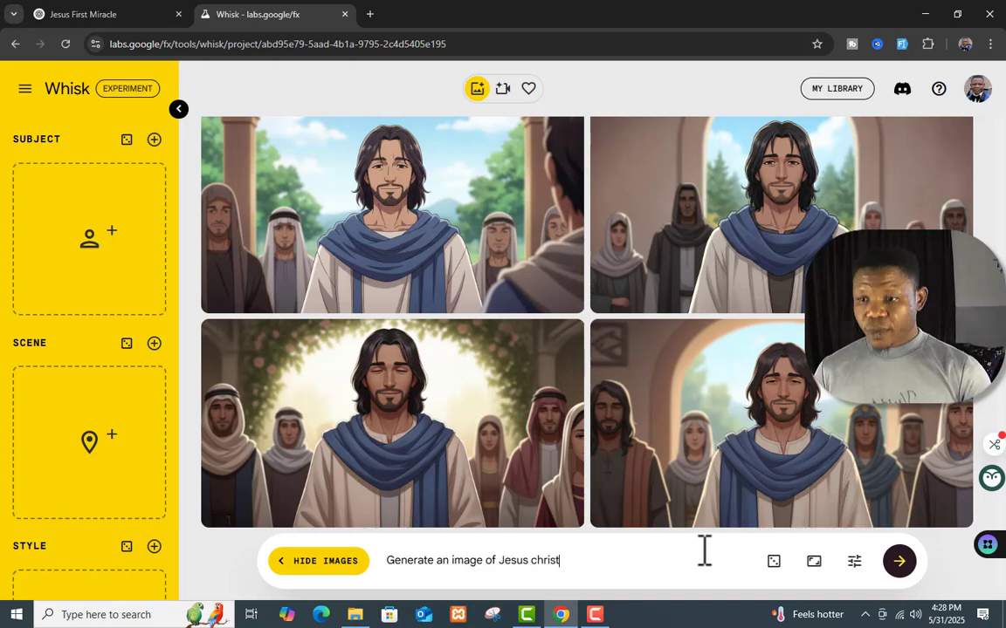
{"action": "scroll", "coordinate": [703, 550], "scroll_direction": "down", "scroll_amount": 3}
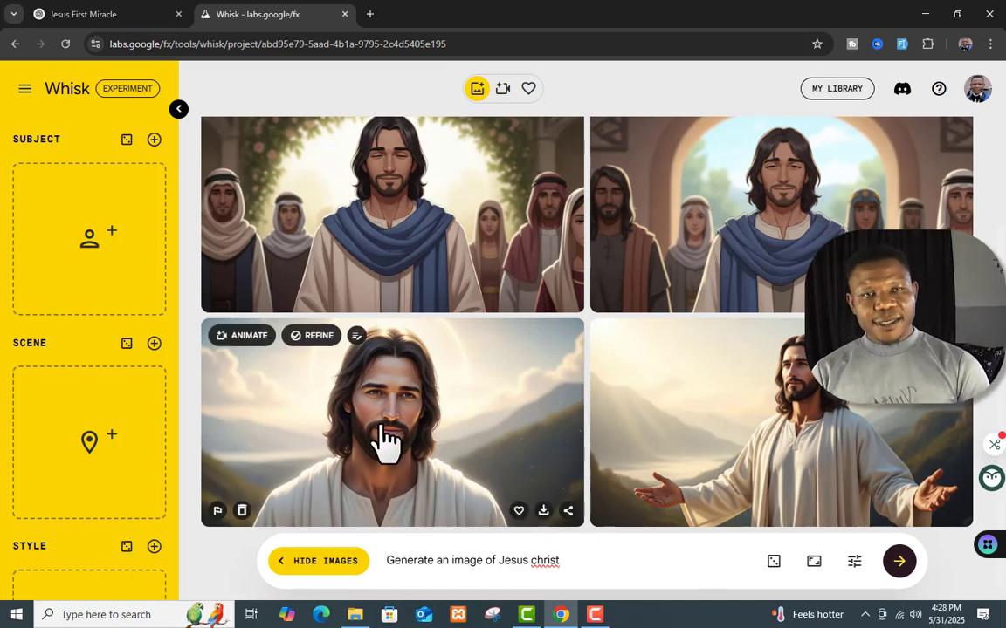
- Open the front-facing portrait of Jesus in the white robe for refining, download it, and return to the project
{"action": "left_click", "coordinate": [313, 337]}
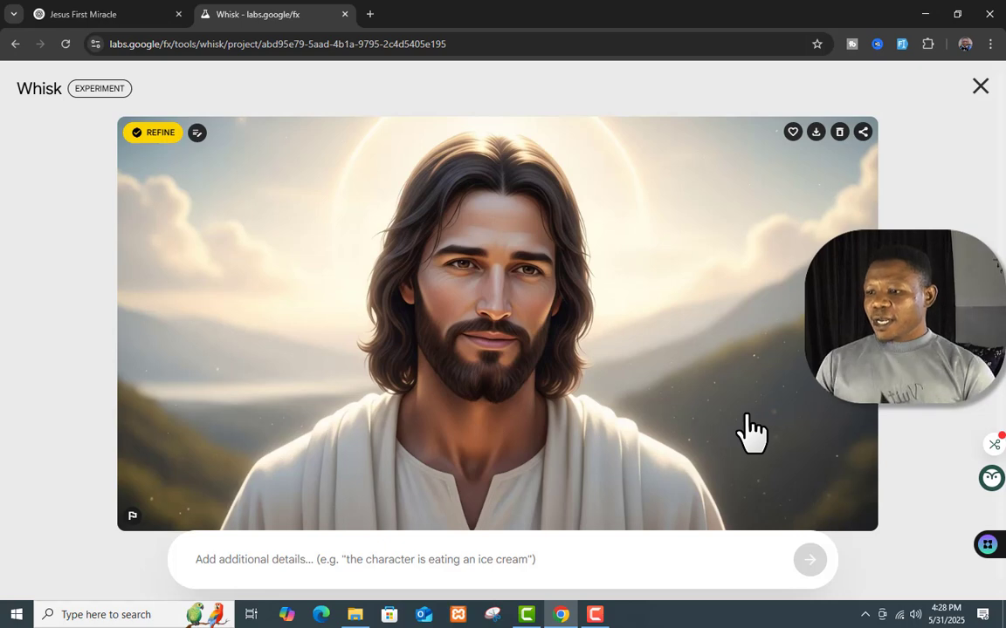
{"action": "left_click", "coordinate": [470, 563]}
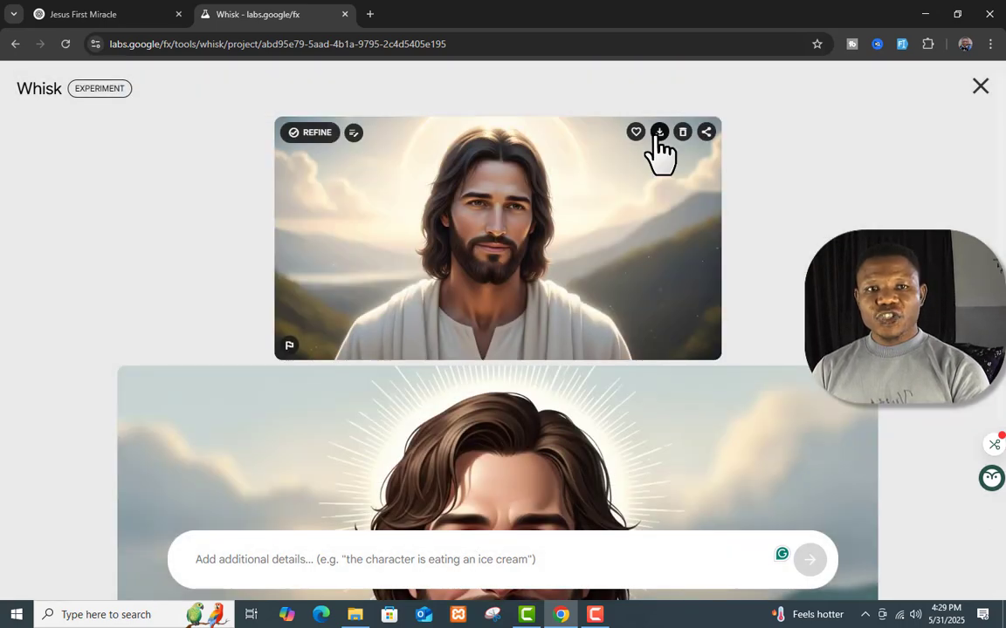
{"action": "left_click", "coordinate": [659, 133]}
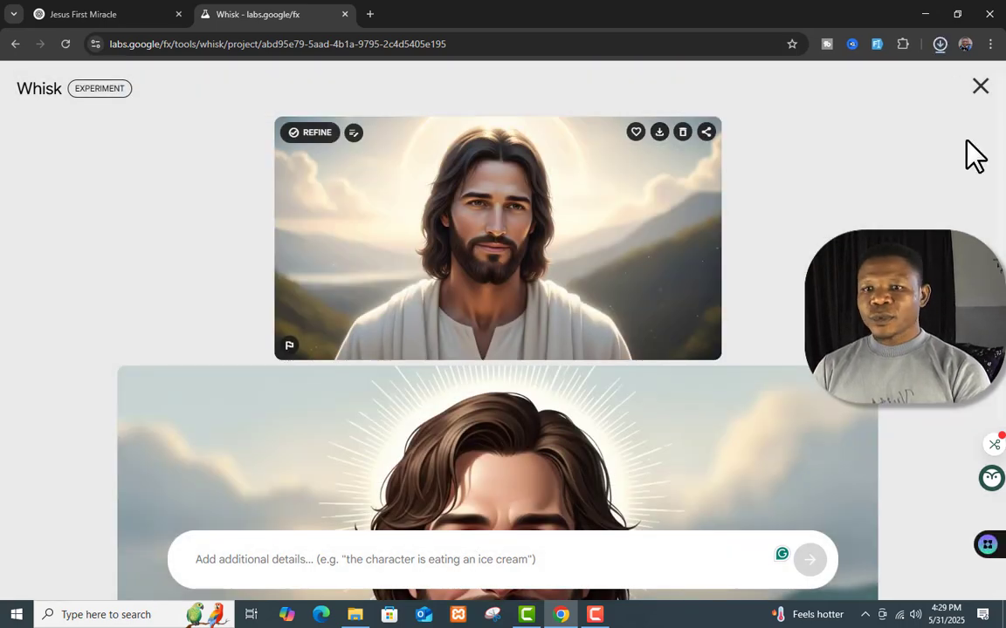
{"action": "left_click", "coordinate": [980, 87]}
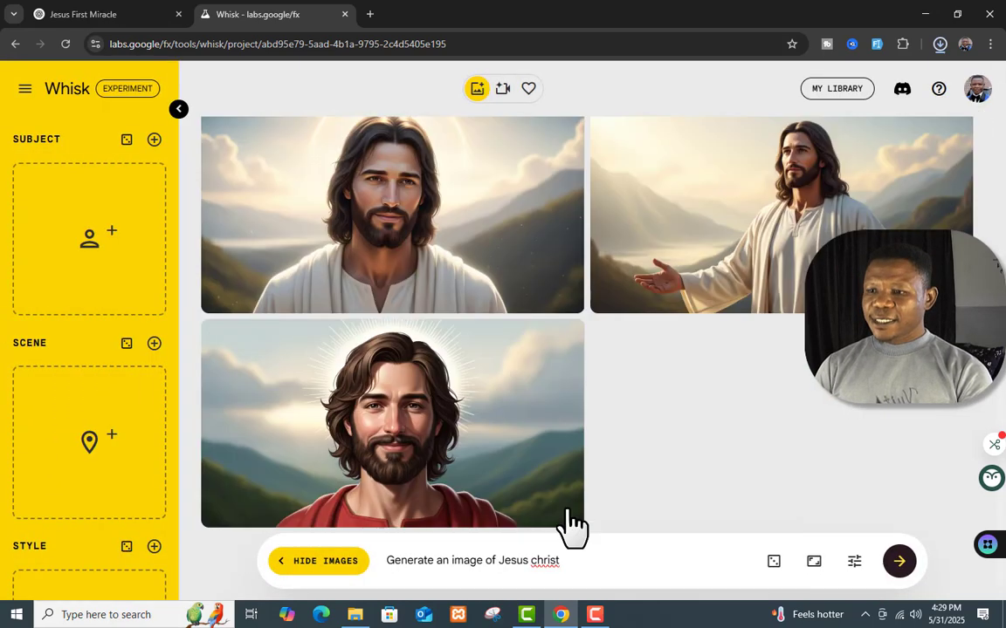
- Clear the prompt and upload the downloaded portrait Whisk_storyboardd843a1fc16cc42debdbda704 as the first subject
{"action": "triple_click", "coordinate": [579, 561]}
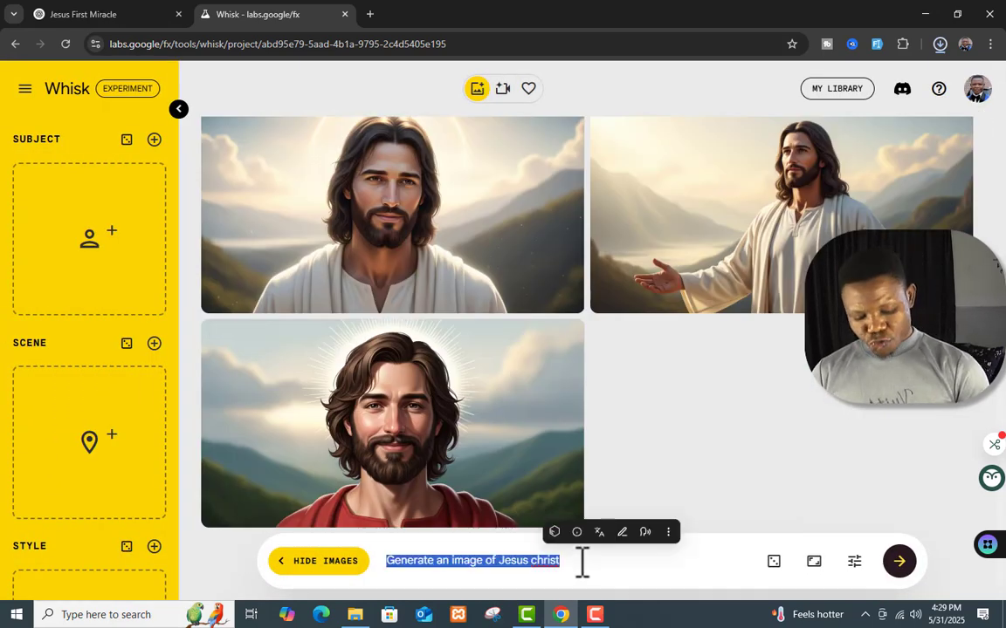
{"action": "key", "text": "BackSpace"}
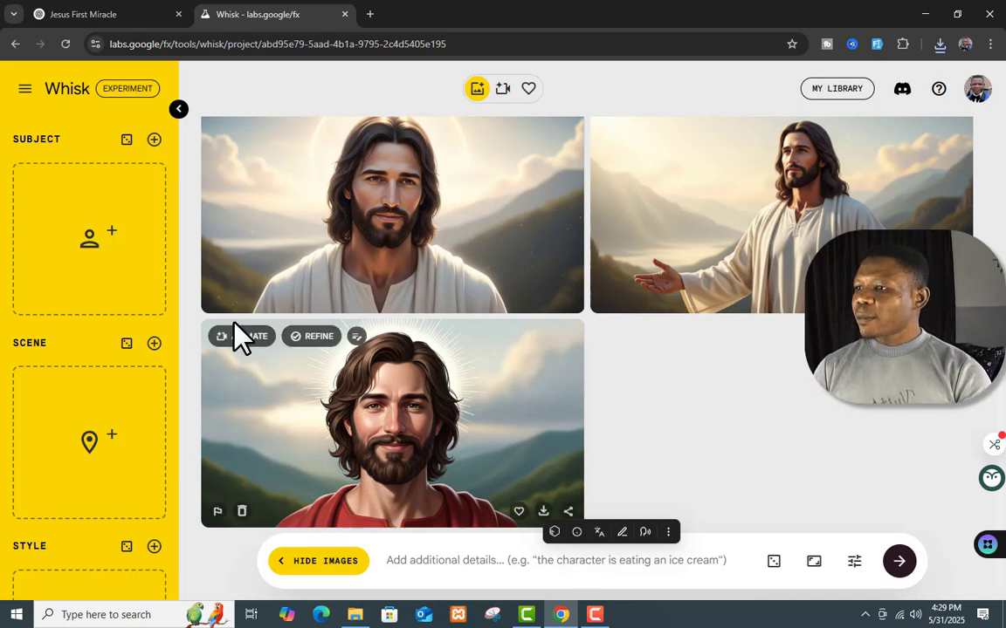
{"action": "mouse_move", "coordinate": [45, 224]}
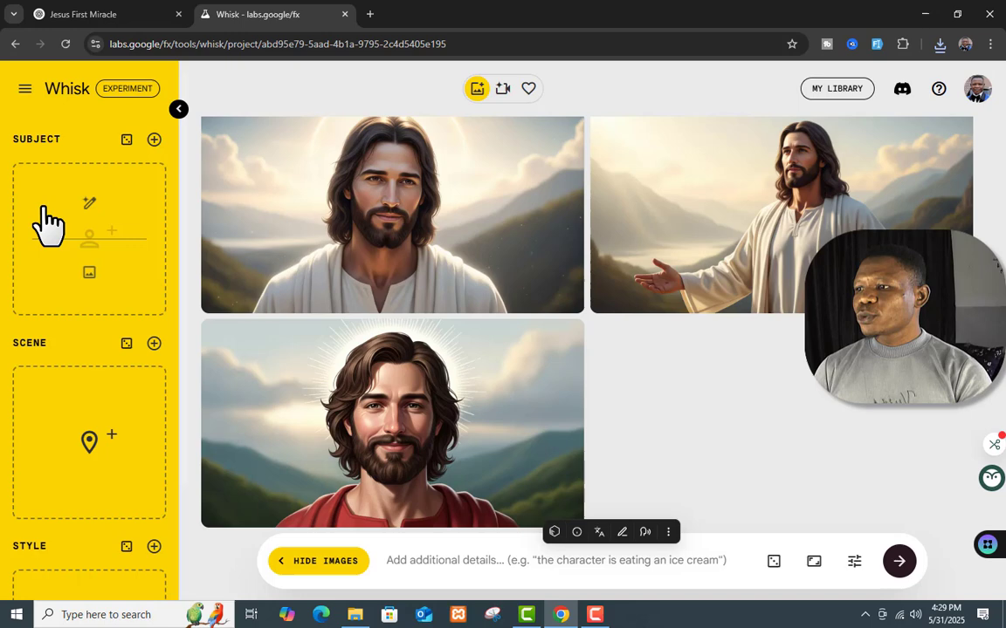
{"action": "left_click", "coordinate": [90, 289]}
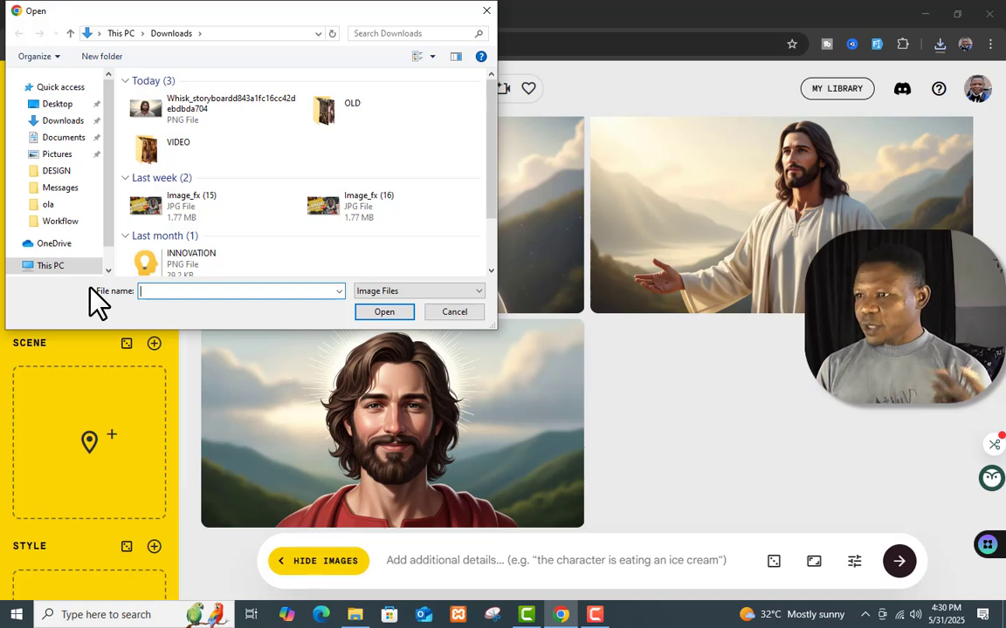
{"action": "left_click", "coordinate": [147, 111]}
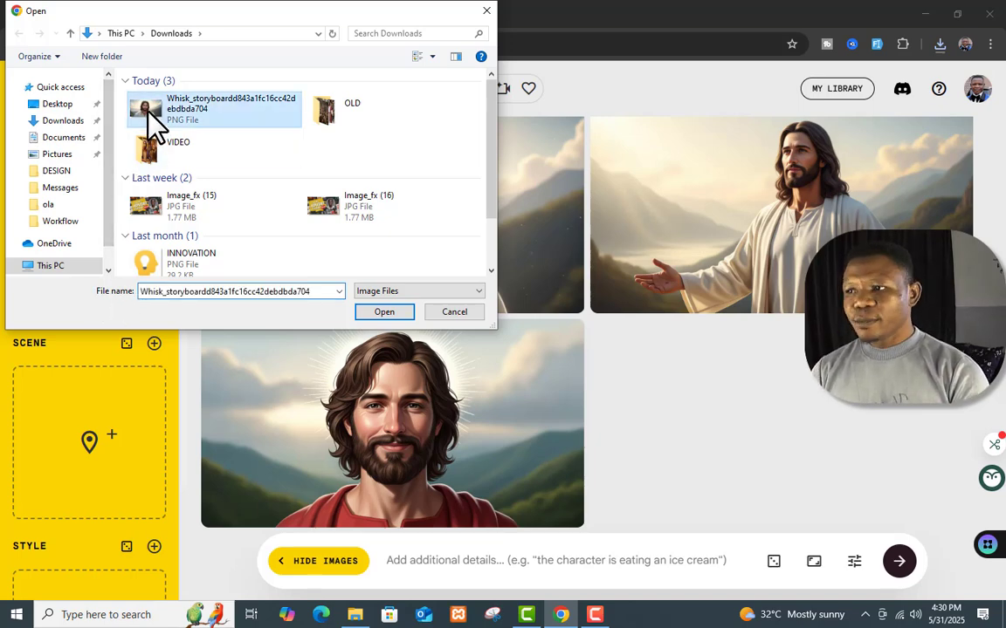
{"action": "left_click", "coordinate": [398, 320]}
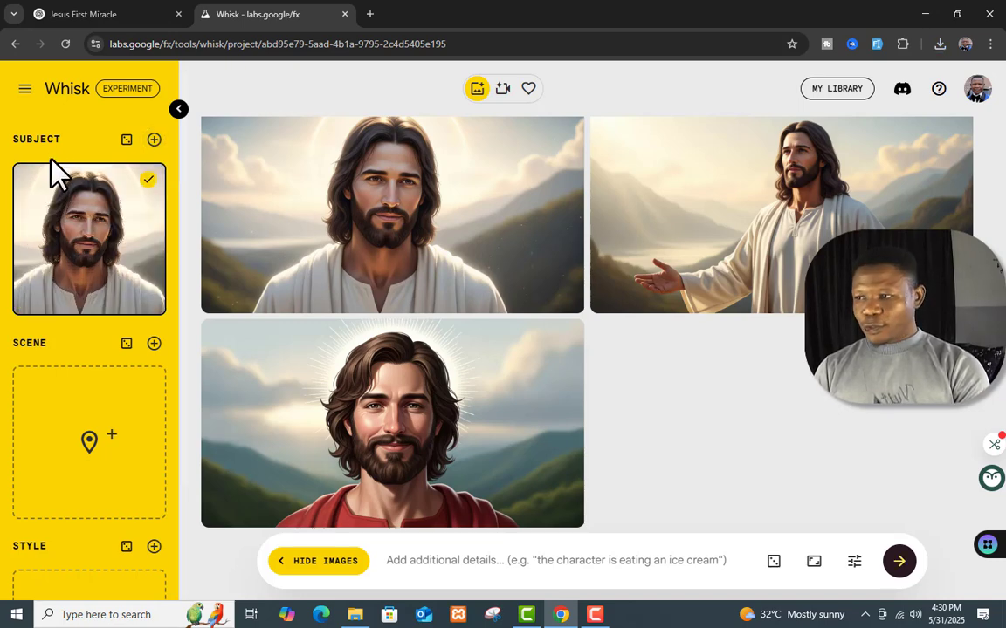
- Add a second subject slot and download the generated portrait of Jesus in the red robe
{"action": "mouse_move", "coordinate": [48, 446]}
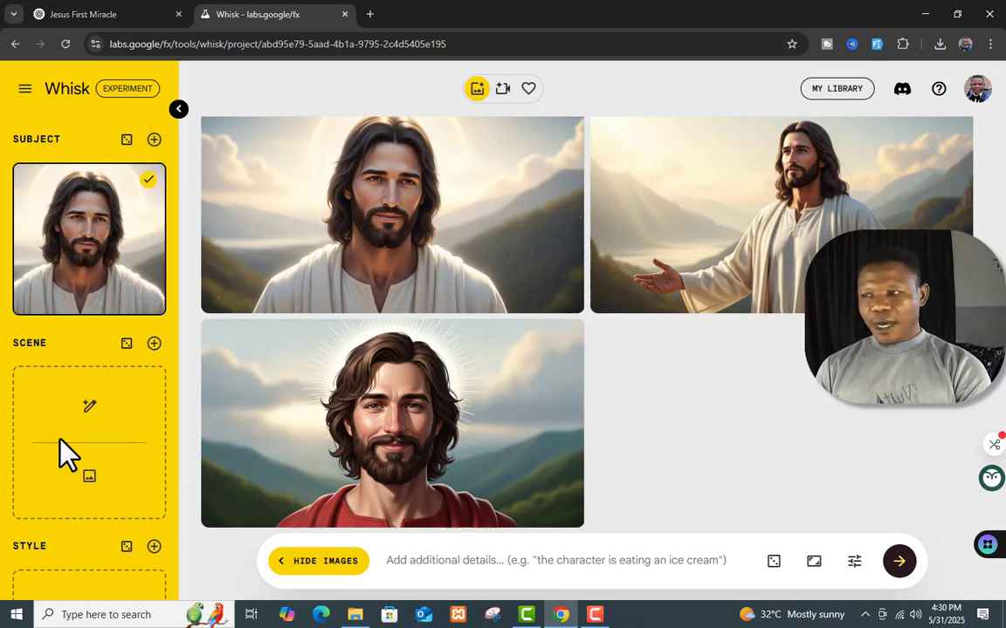
{"action": "left_click", "coordinate": [153, 140]}
{"action": "mouse_move", "coordinate": [130, 341]}
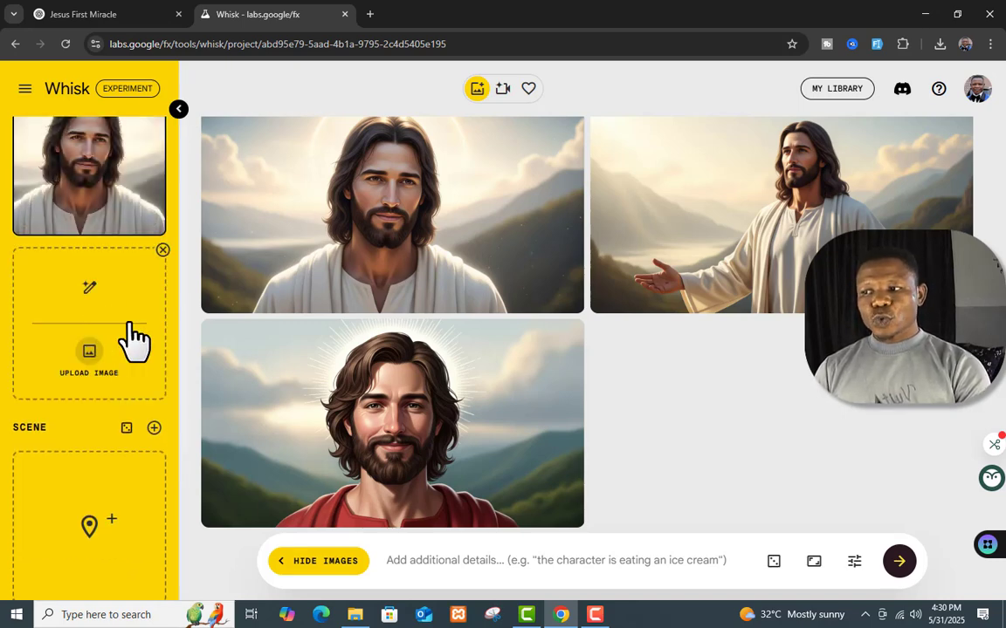
{"action": "left_click", "coordinate": [93, 356]}
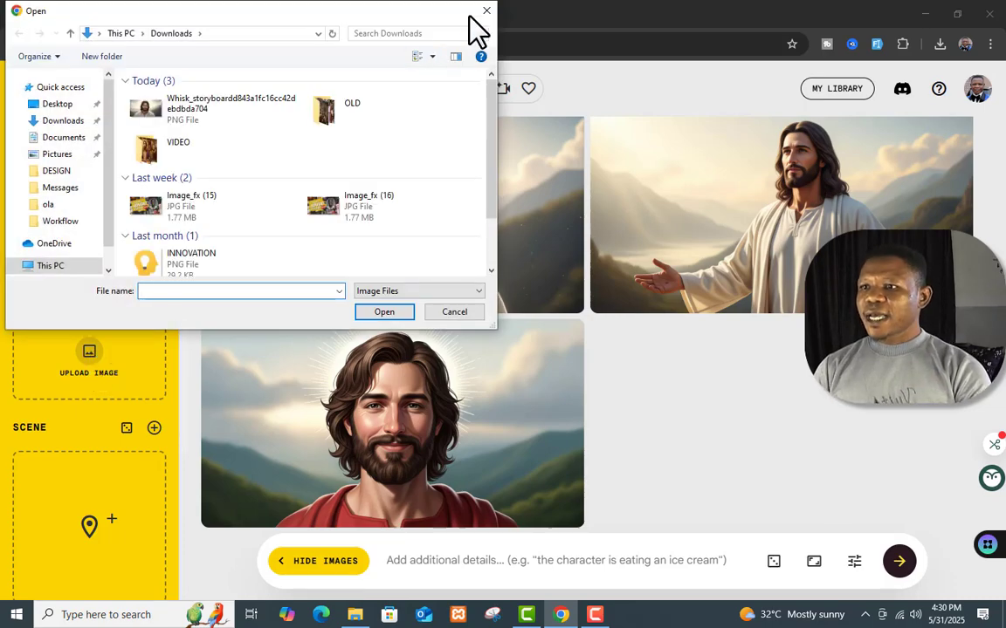
{"action": "left_click", "coordinate": [485, 10]}
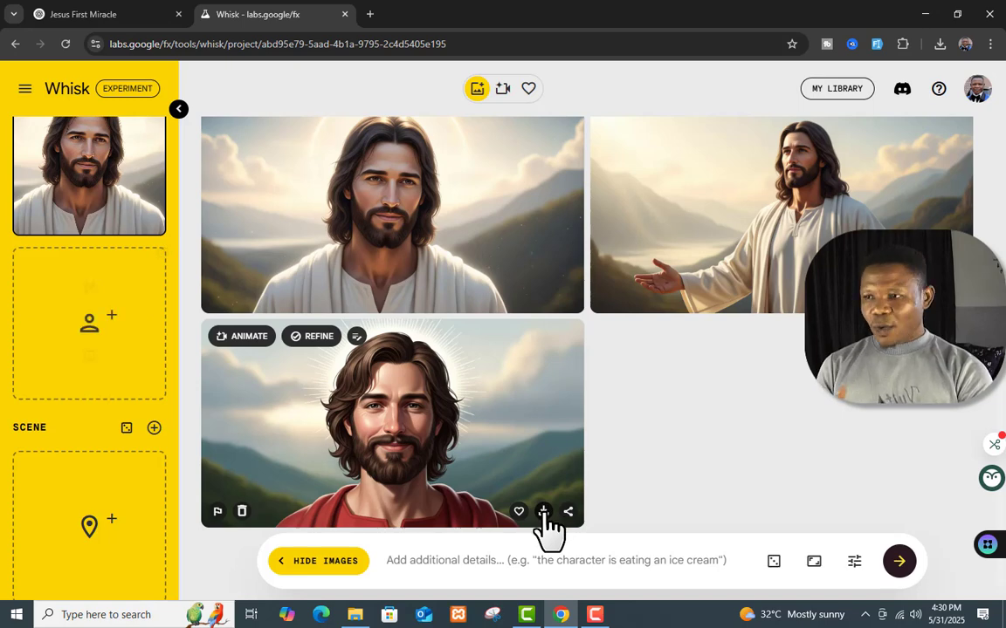
{"action": "left_click", "coordinate": [543, 512]}
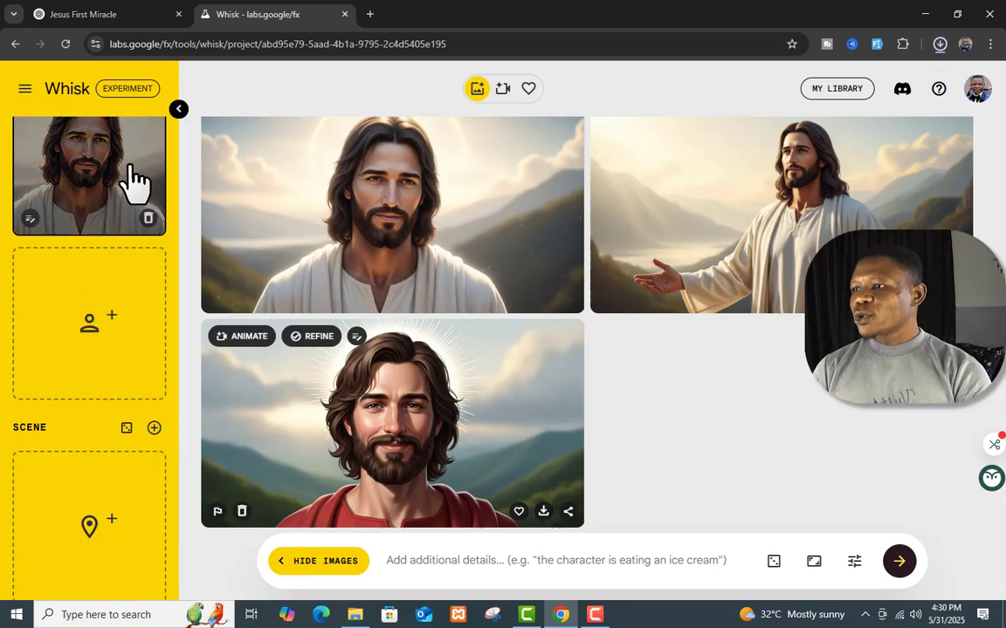
- Add another subject slot and upload the red-robed portrait Whisk_5abe7d89c6 as the second subject
{"action": "scroll", "coordinate": [135, 180], "scroll_direction": "up", "scroll_amount": 1}
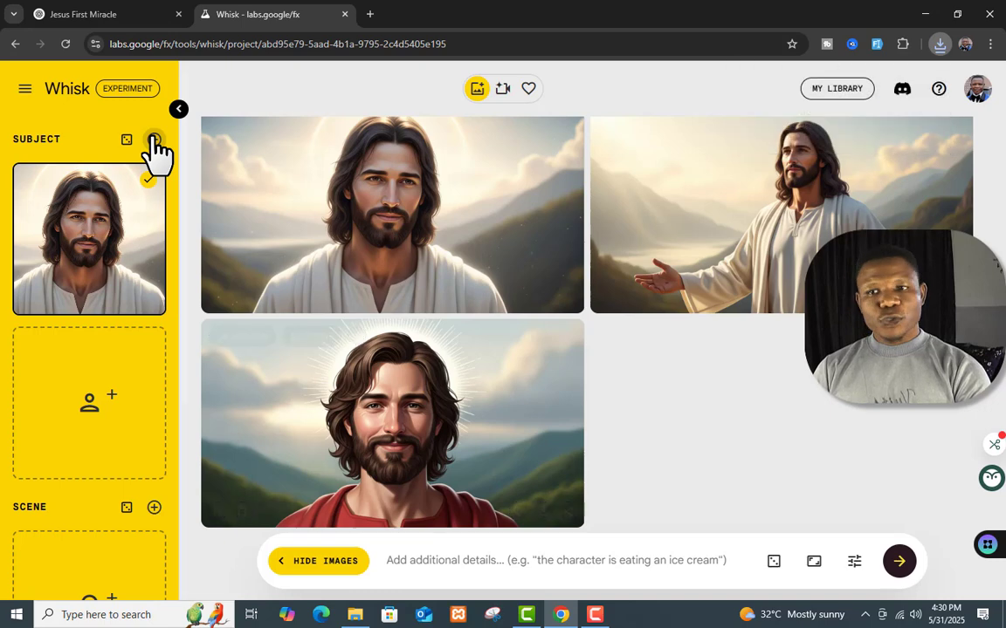
{"action": "left_click", "coordinate": [154, 142]}
{"action": "scroll", "coordinate": [157, 153], "scroll_direction": "down", "scroll_amount": 3}
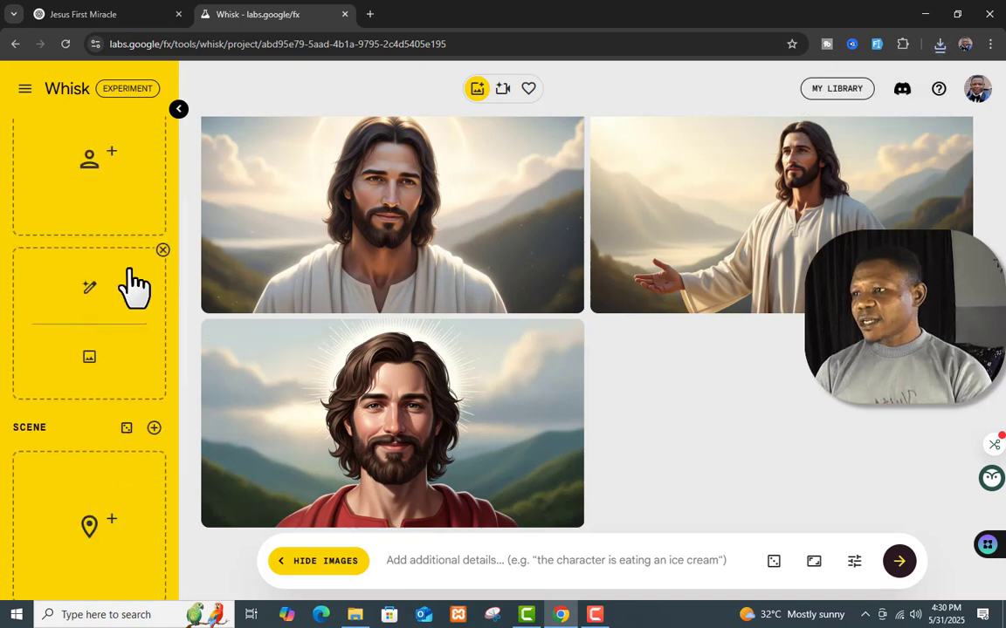
{"action": "scroll", "coordinate": [122, 296], "scroll_direction": "up", "scroll_amount": 2}
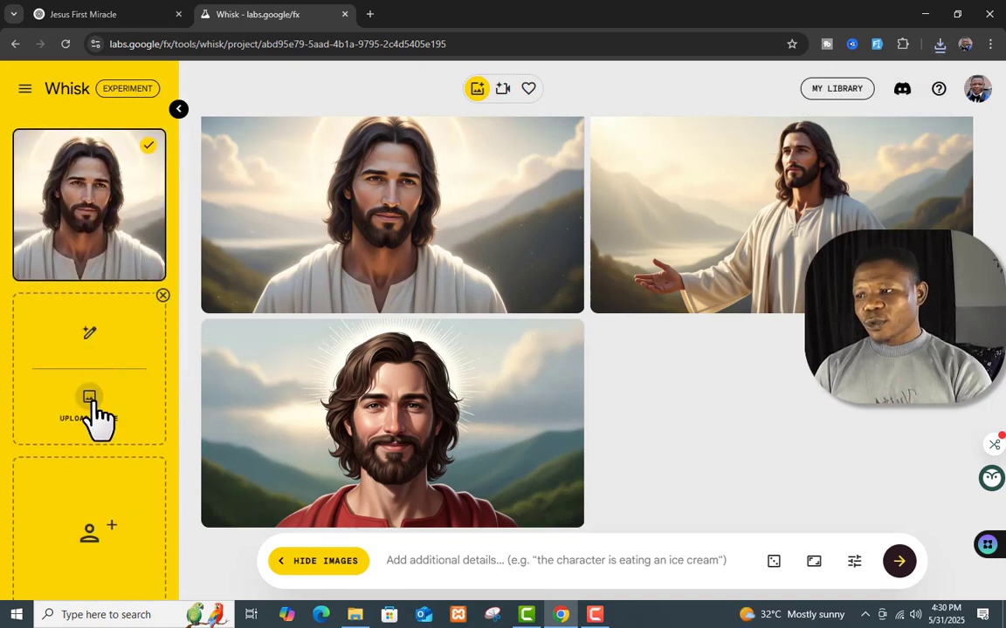
{"action": "left_click", "coordinate": [95, 400]}
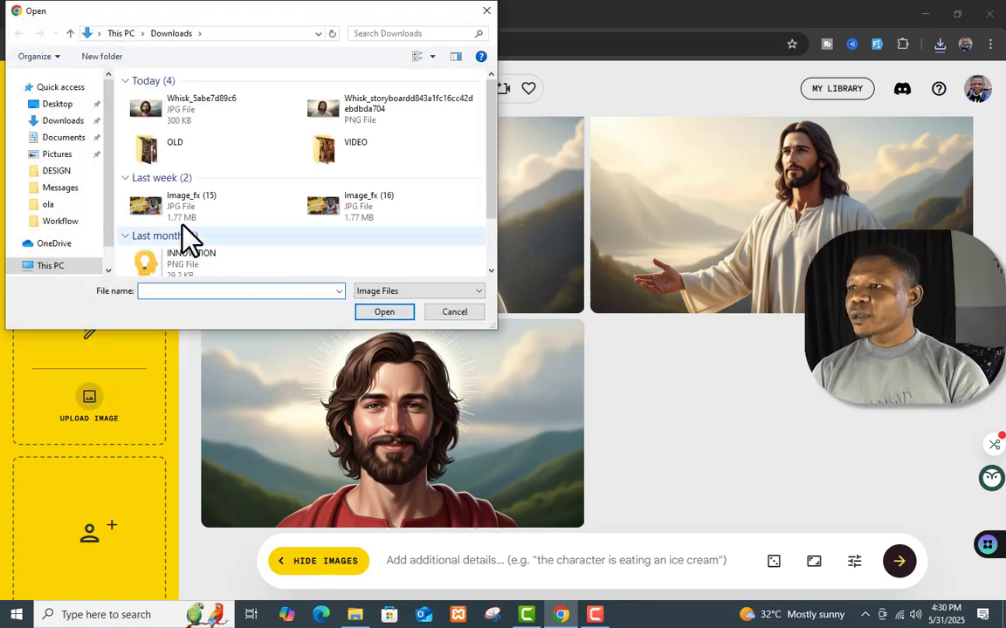
{"action": "left_click", "coordinate": [128, 112]}
{"action": "left_click", "coordinate": [371, 311]}
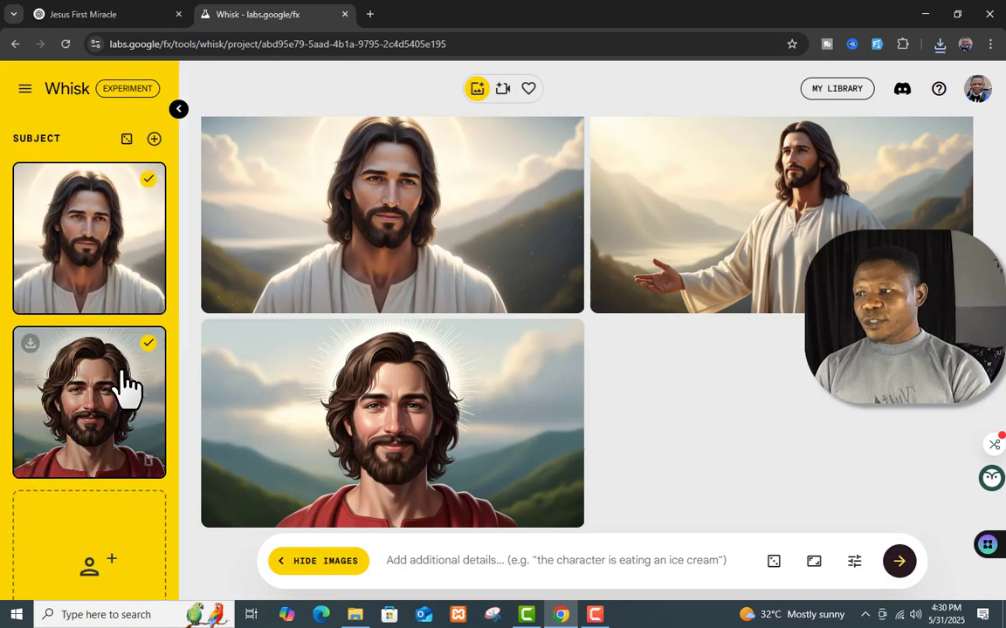
- Generate images of both subjects from the prompt "Make the two subjects to be in a flower garden"
{"action": "scroll", "coordinate": [129, 389], "scroll_direction": "down", "scroll_amount": 4}
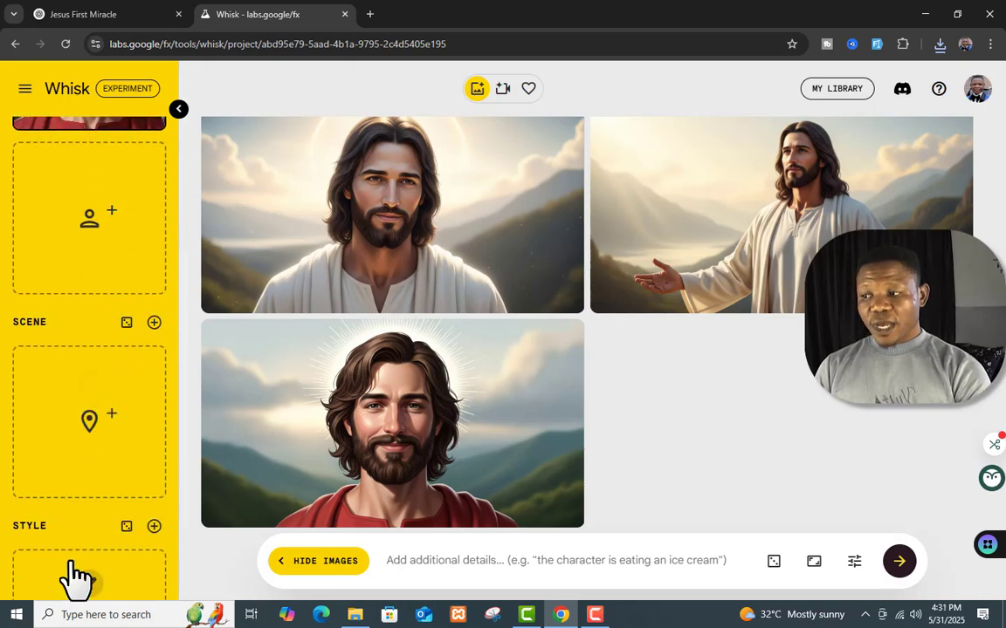
{"action": "scroll", "coordinate": [87, 523], "scroll_direction": "up", "scroll_amount": 3}
{"action": "scroll", "coordinate": [90, 511], "scroll_direction": "up", "scroll_amount": 1}
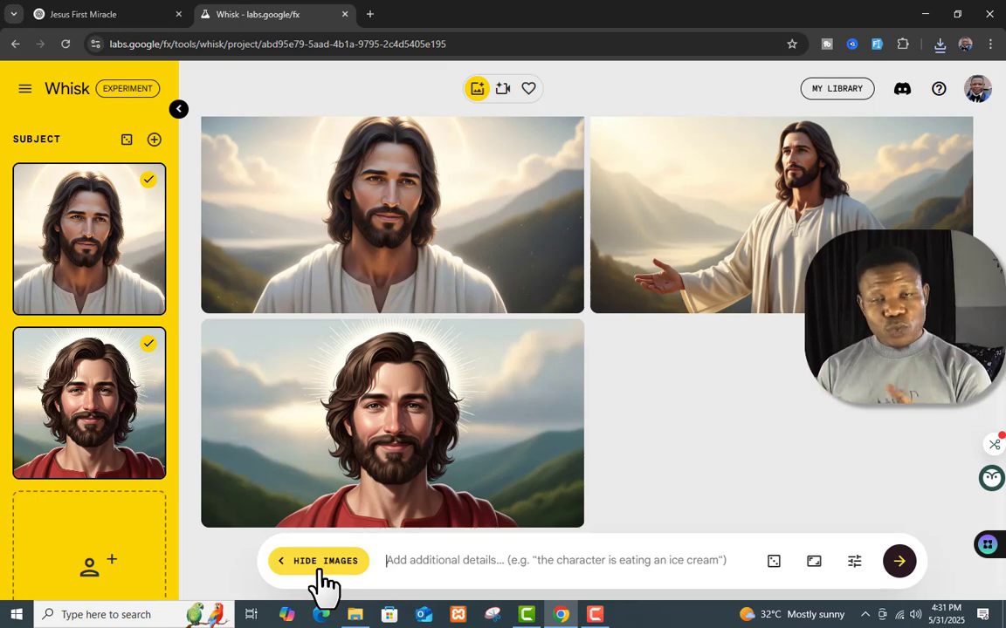
{"action": "left_click", "coordinate": [440, 563]}
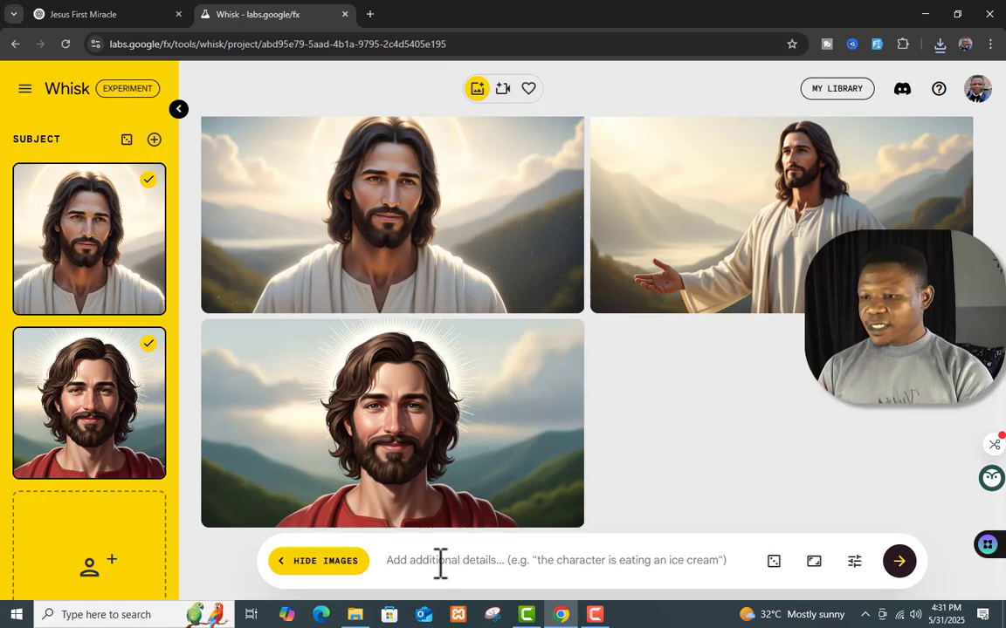
{"action": "type", "text": "Make the two subjects to be in a flower garden"}
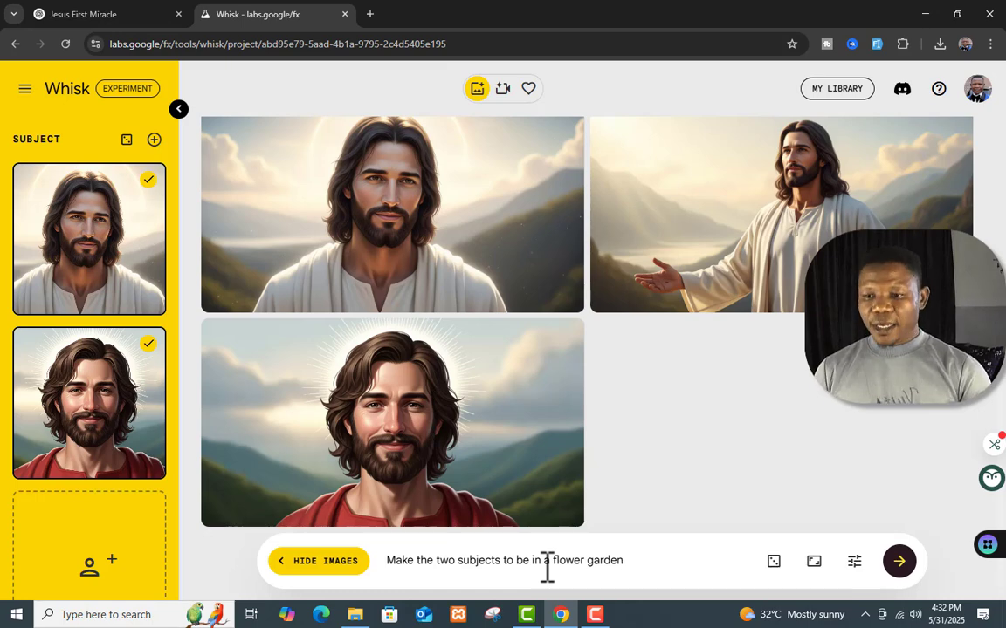
{"action": "key", "text": "Return"}
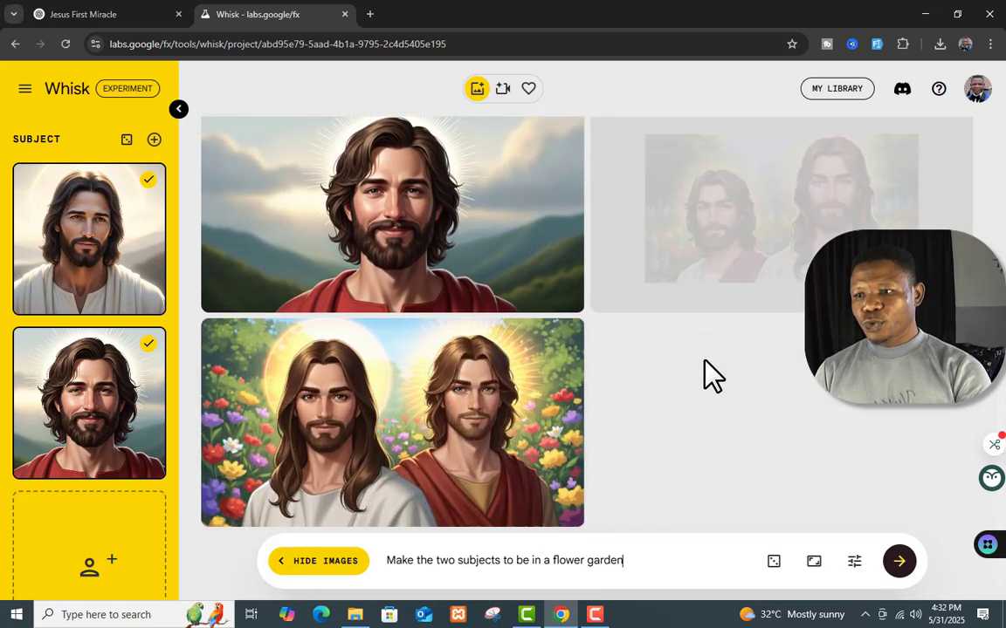
- Examine the new flower garden images alongside the earlier generated images of Jesus in the project
{"action": "scroll", "coordinate": [790, 406], "scroll_direction": "up", "scroll_amount": 2}
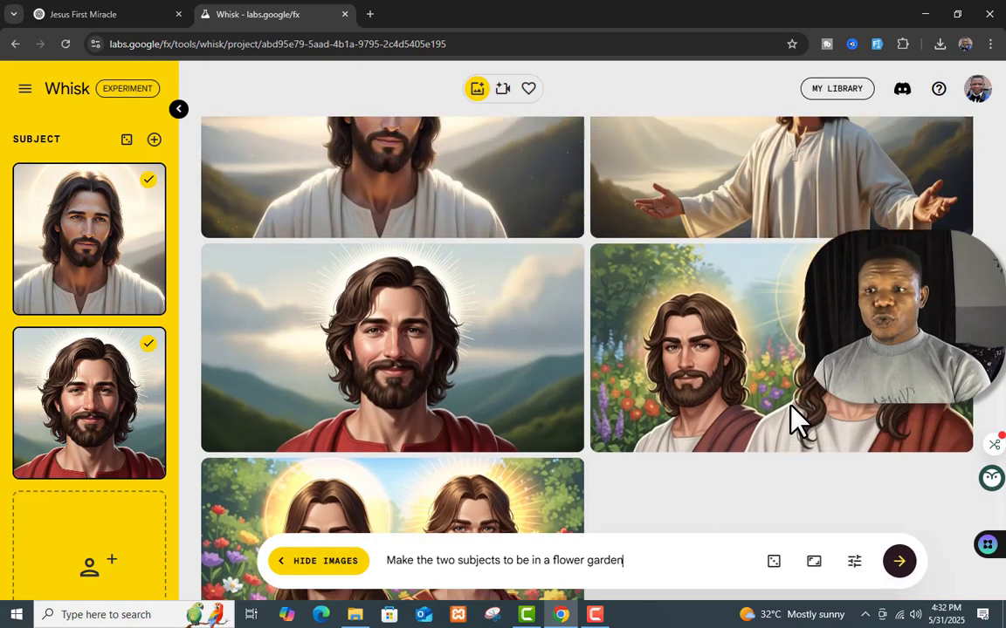
{"action": "scroll", "coordinate": [758, 396], "scroll_direction": "down", "scroll_amount": 1}
{"action": "scroll", "coordinate": [764, 410], "scroll_direction": "down", "scroll_amount": 1}
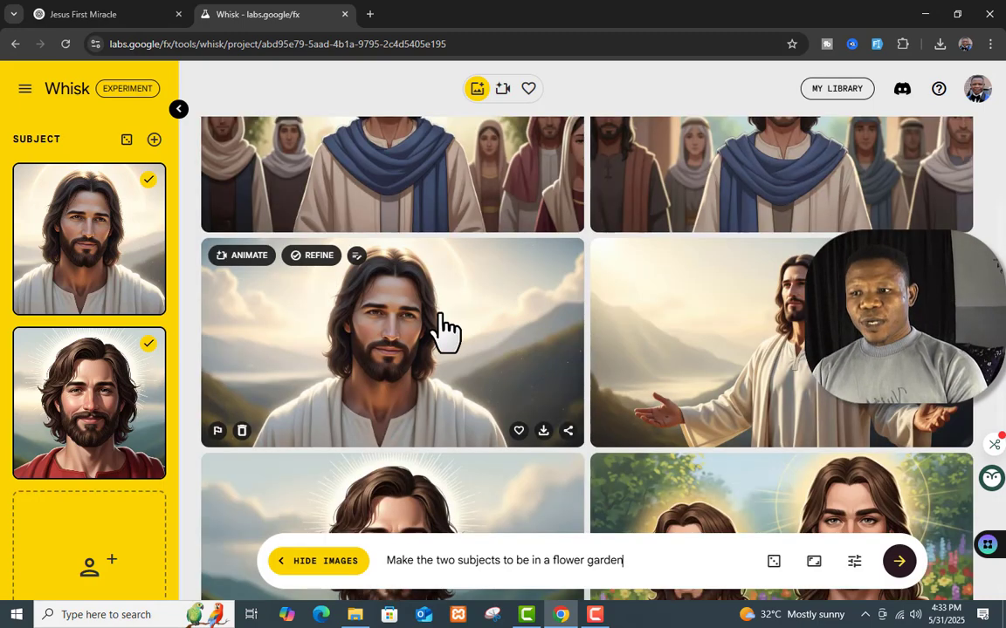
{"action": "scroll", "coordinate": [410, 454], "scroll_direction": "up", "scroll_amount": 3}
{"action": "scroll", "coordinate": [616, 296], "scroll_direction": "up", "scroll_amount": 2}
{"action": "scroll", "coordinate": [615, 296], "scroll_direction": "down", "scroll_amount": 5}
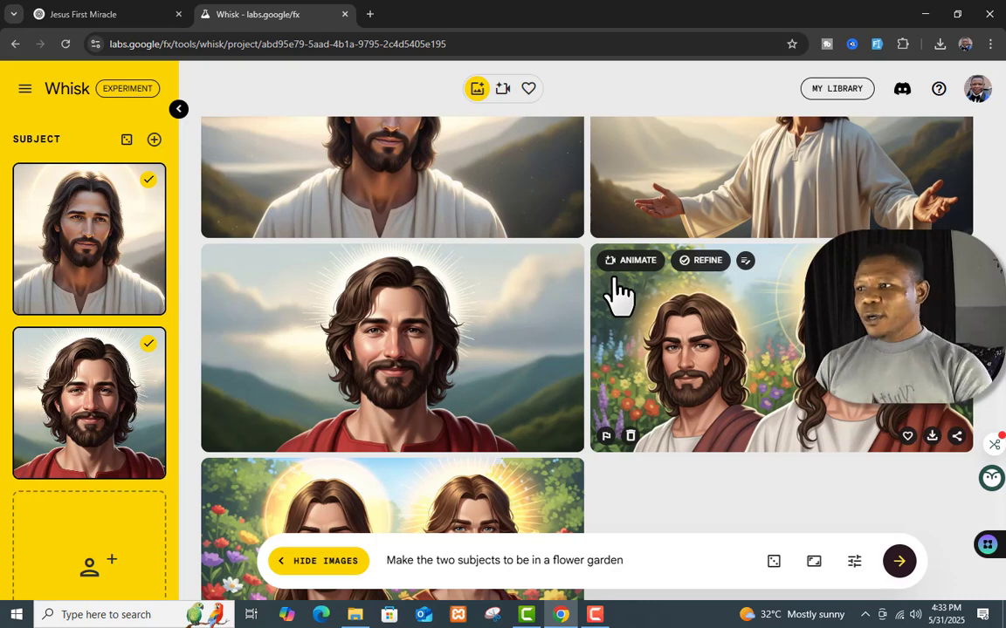
{"action": "scroll", "coordinate": [639, 417], "scroll_direction": "down", "scroll_amount": 2}
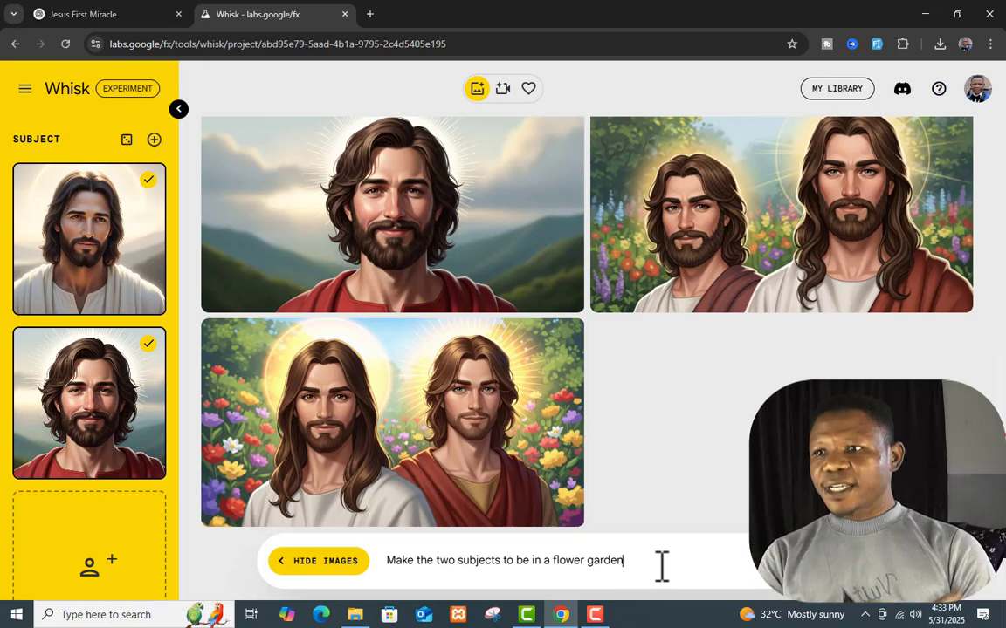
{"action": "scroll", "coordinate": [589, 355], "scroll_direction": "up", "scroll_amount": 5}
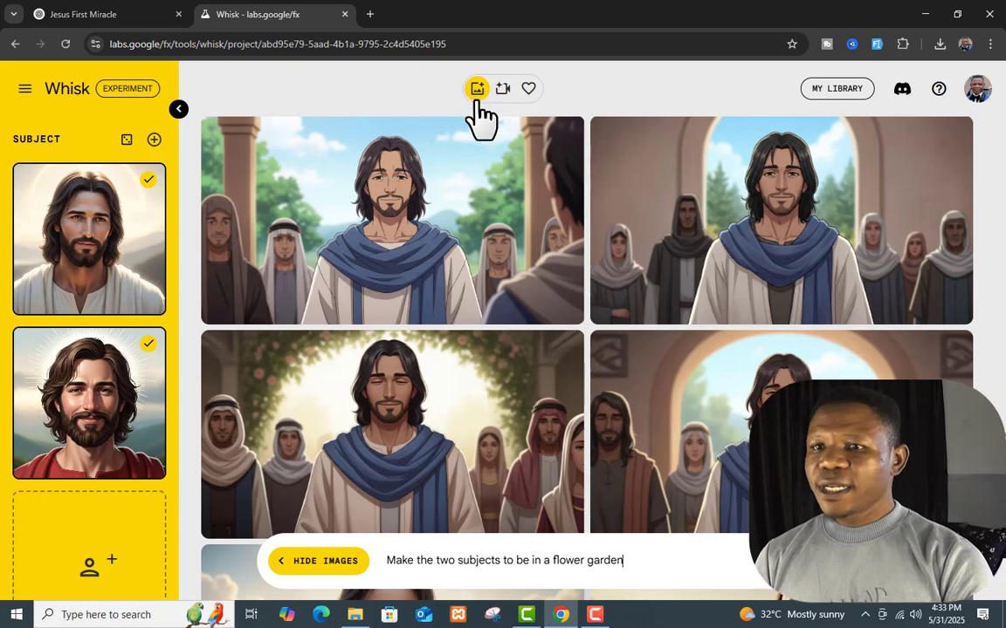
- Open the 5/31/25 project last edited at 2:30pm from the library and look through its subject, scene and generated images
{"action": "left_click", "coordinate": [847, 91]}
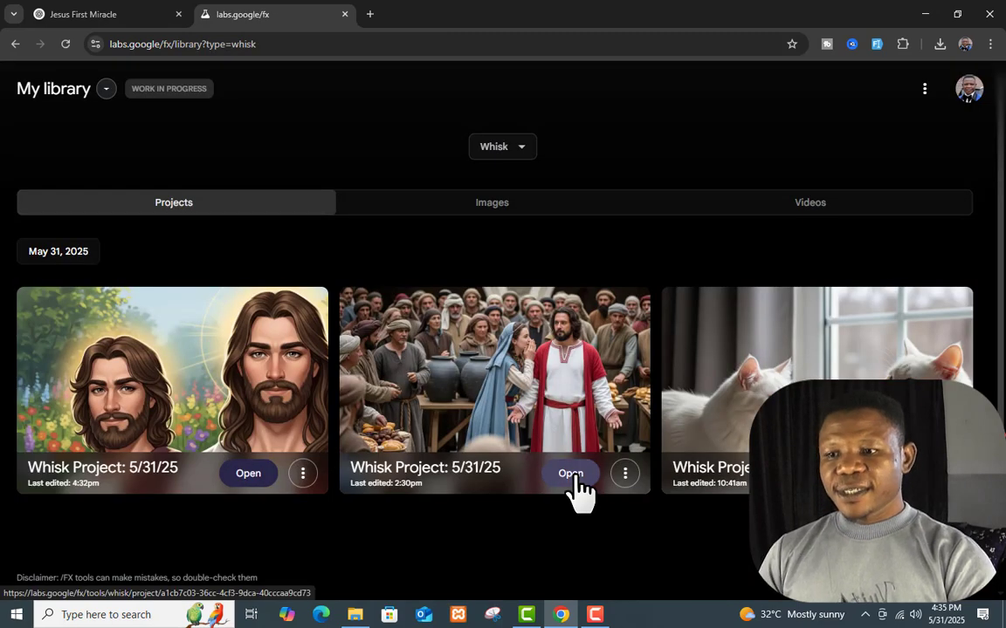
{"action": "left_click", "coordinate": [572, 476]}
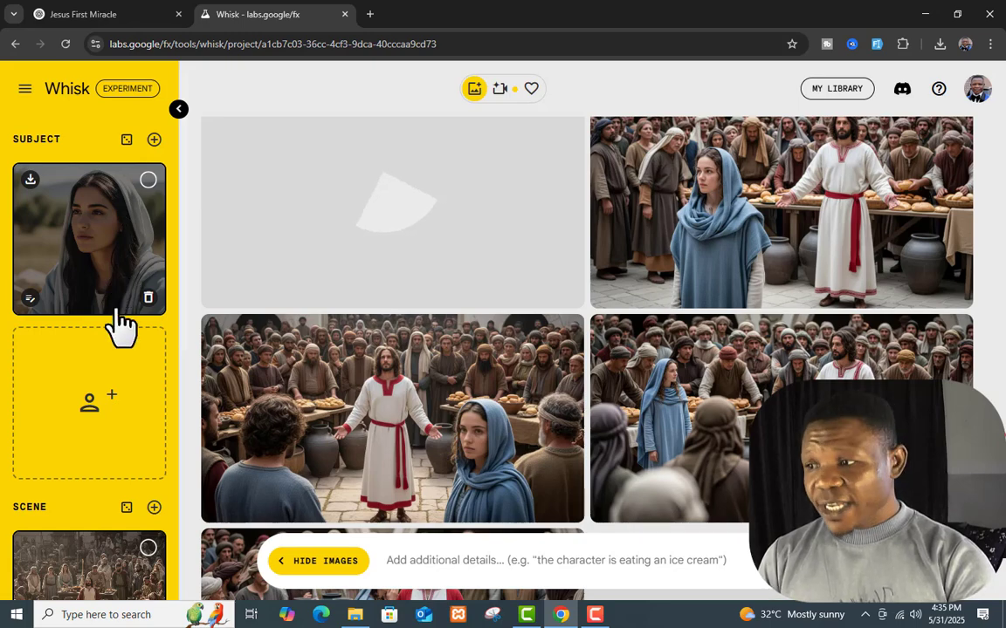
{"action": "scroll", "coordinate": [121, 336], "scroll_direction": "down", "scroll_amount": 3}
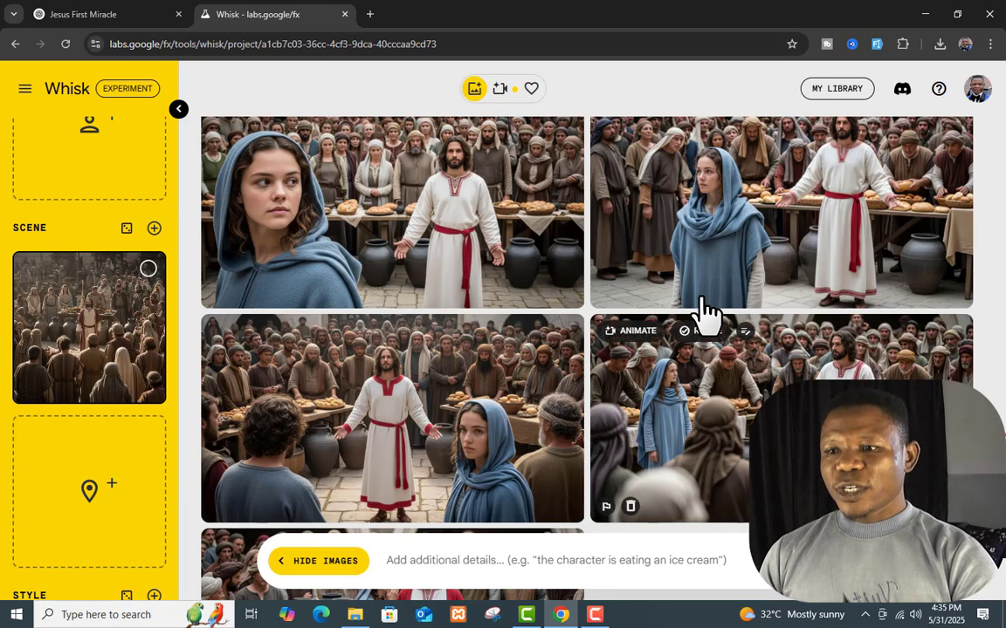
{"action": "scroll", "coordinate": [703, 314], "scroll_direction": "down", "scroll_amount": 2}
{"action": "scroll", "coordinate": [559, 306], "scroll_direction": "up", "scroll_amount": 5}
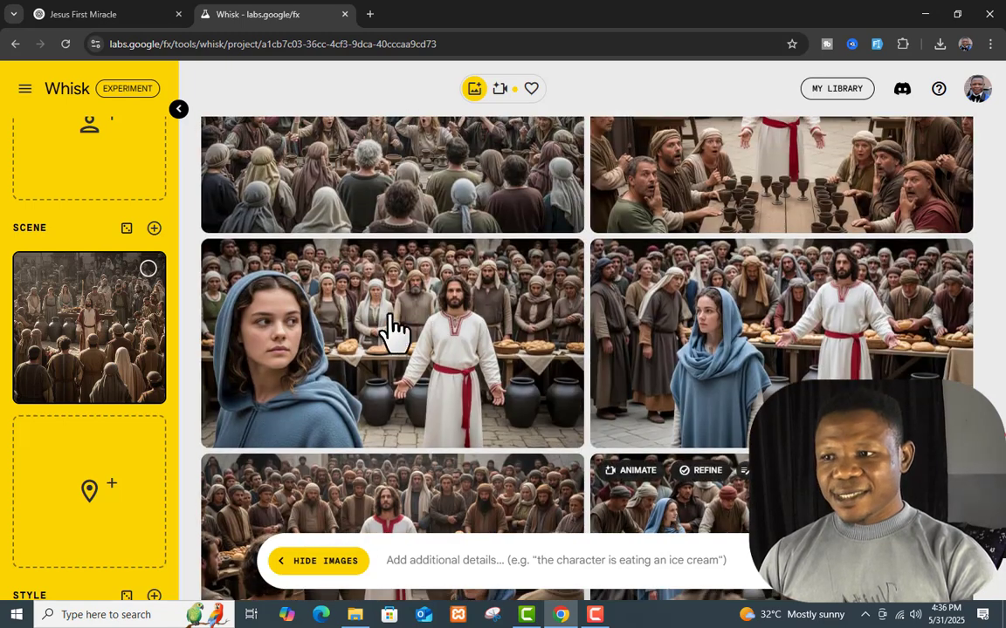
{"action": "scroll", "coordinate": [611, 262], "scroll_direction": "up", "scroll_amount": 3}
{"action": "scroll", "coordinate": [714, 340], "scroll_direction": "up", "scroll_amount": 1}
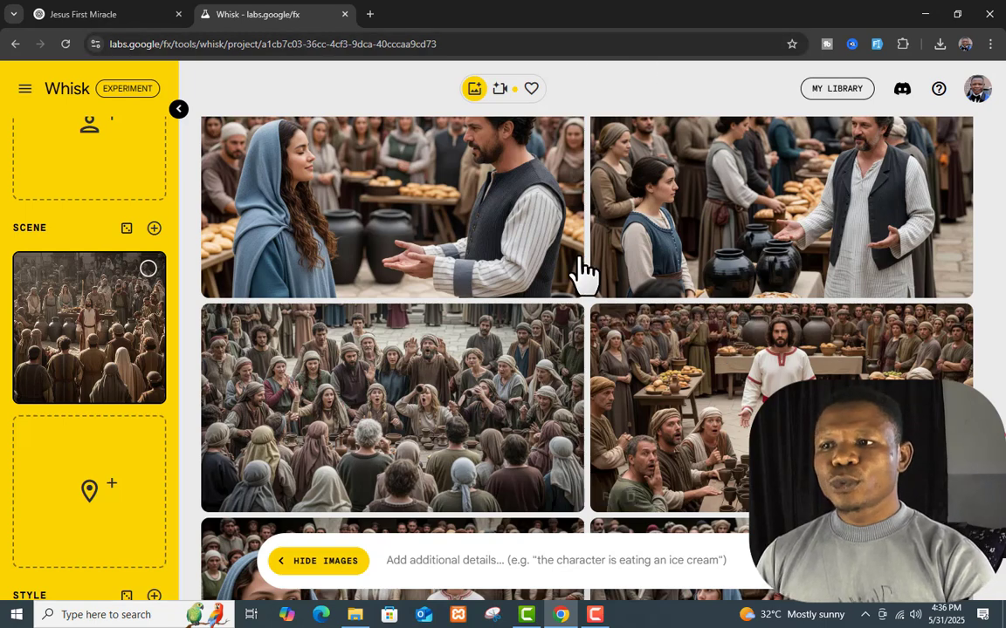
- Look through the generated crowd scenes and review the detailed prompt behind the image of the man talking to the blue-hooded woman
{"action": "scroll", "coordinate": [657, 314], "scroll_direction": "up", "scroll_amount": 10}
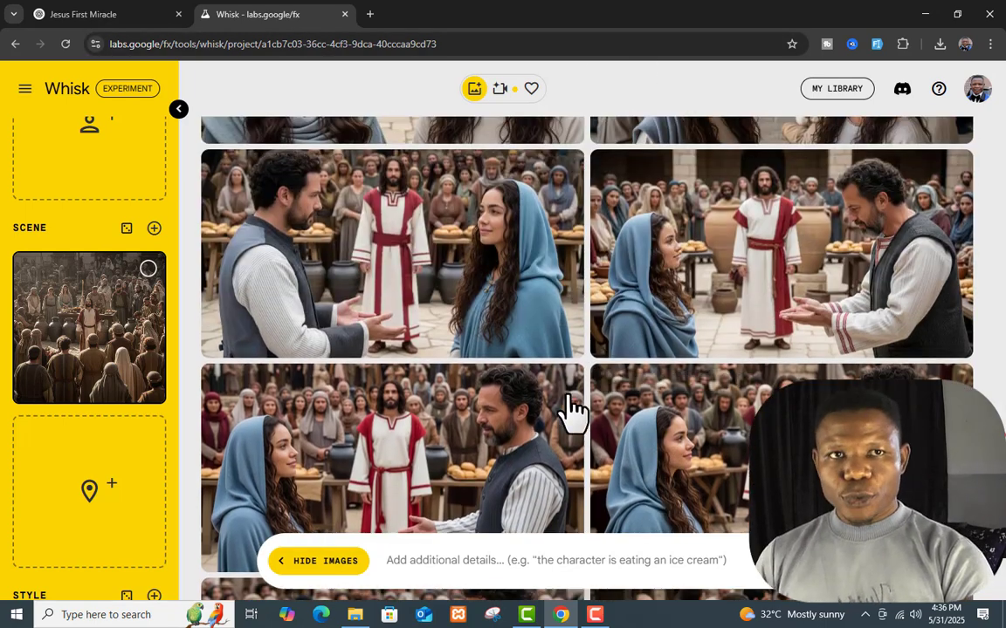
{"action": "scroll", "coordinate": [563, 359], "scroll_direction": "up", "scroll_amount": 2}
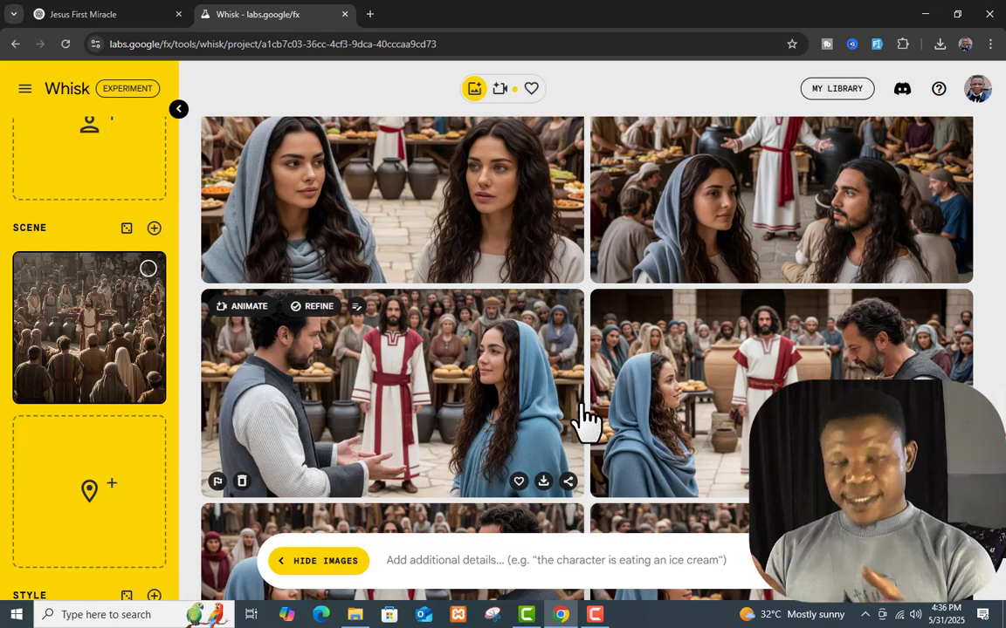
{"action": "left_click", "coordinate": [428, 417]}
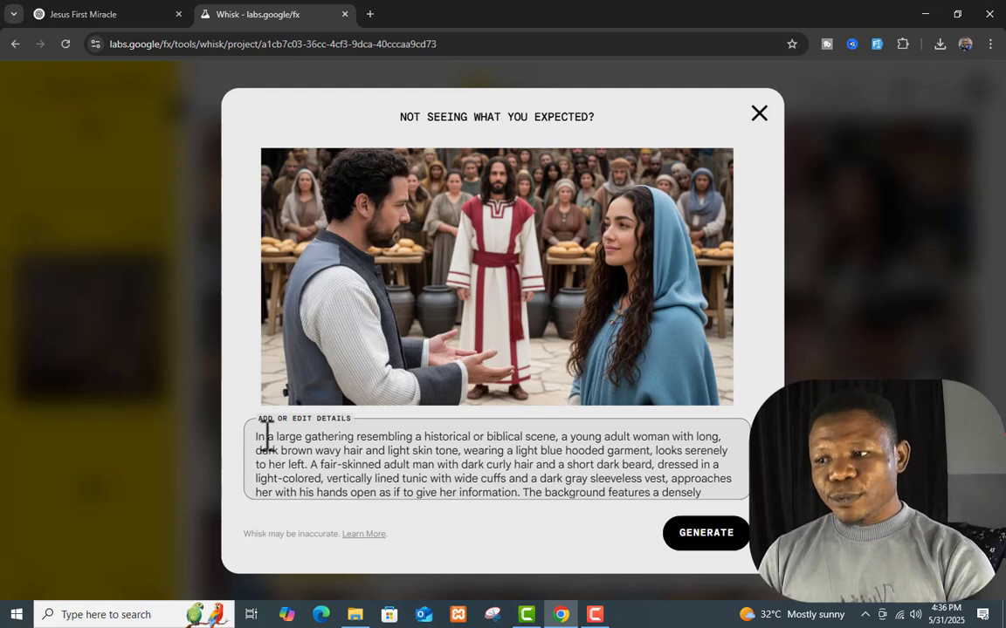
{"action": "left_click_drag", "start_coordinate": [257, 437], "coordinate": [523, 471]}
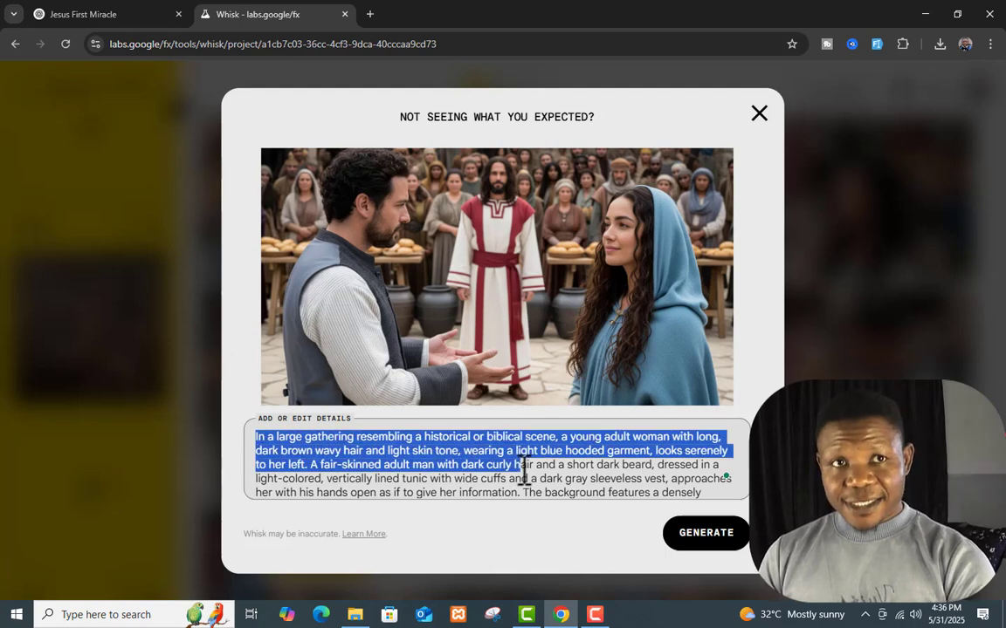
{"action": "left_click", "coordinate": [526, 470]}
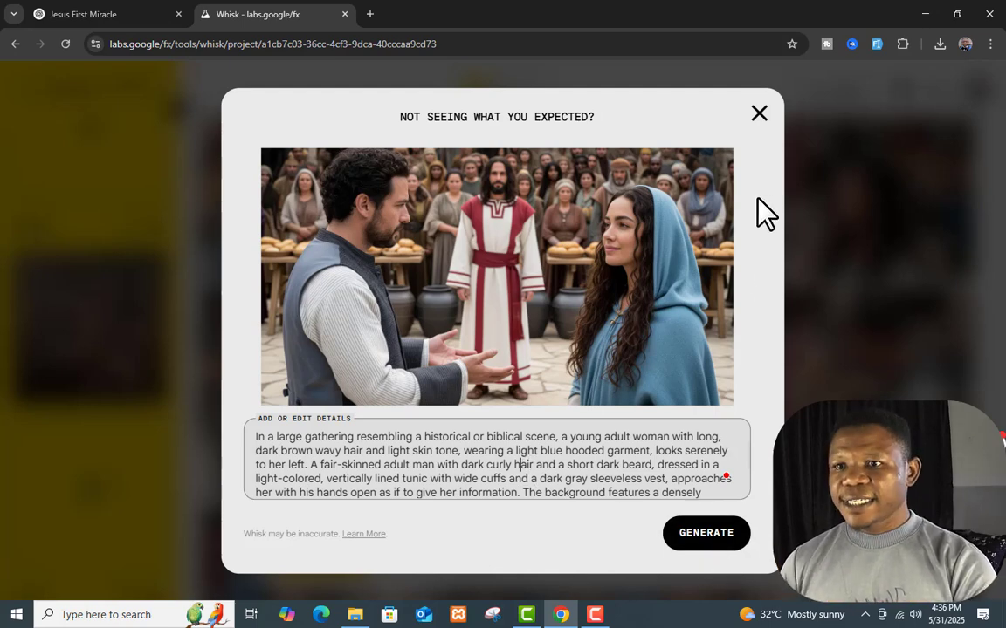
{"action": "left_click", "coordinate": [758, 113]}
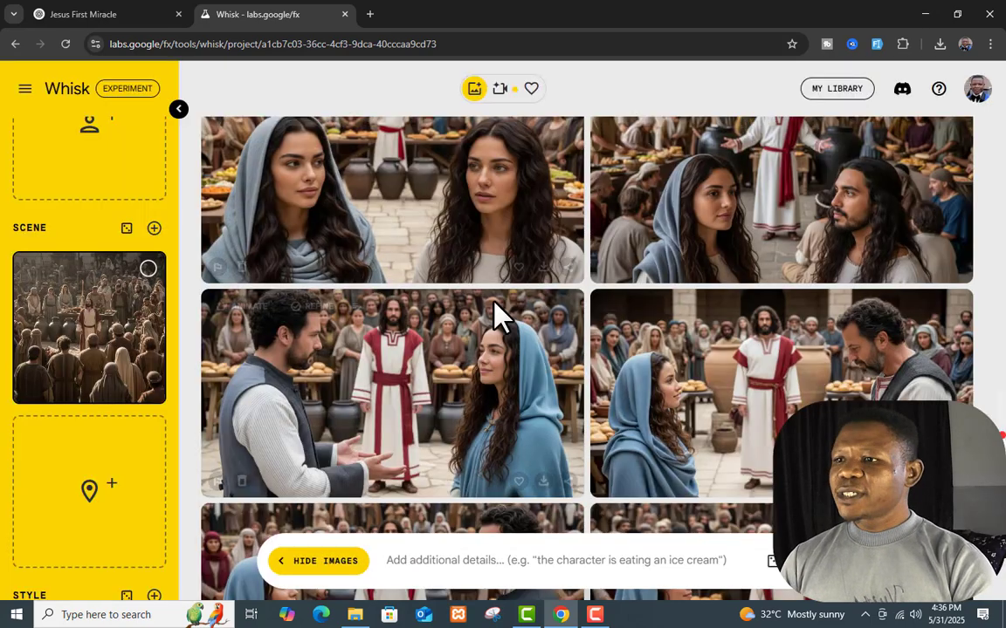
- View the refine screen for the image of the two women in front of the crowd, leaving its details empty
{"action": "scroll", "coordinate": [489, 318], "scroll_direction": "up", "scroll_amount": 1}
{"action": "mouse_move", "coordinate": [265, 270]}
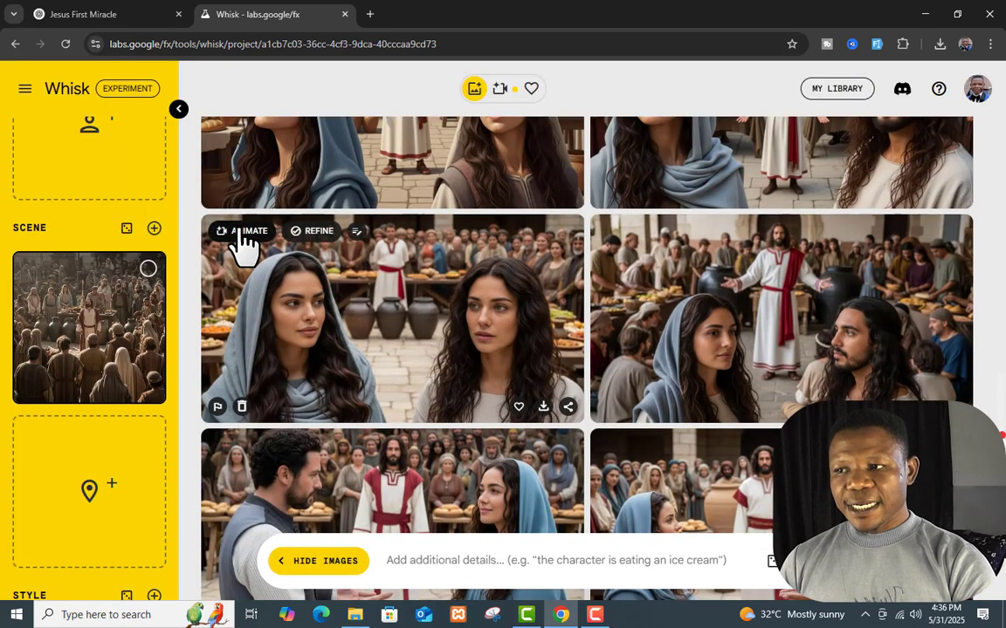
{"action": "left_click", "coordinate": [318, 231]}
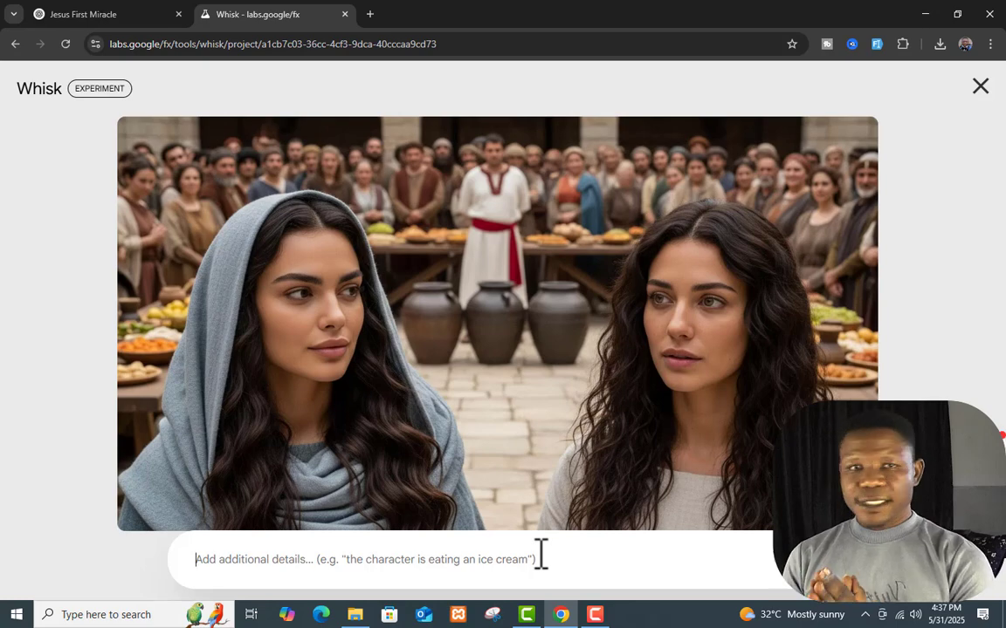
{"action": "left_click", "coordinate": [986, 87]}
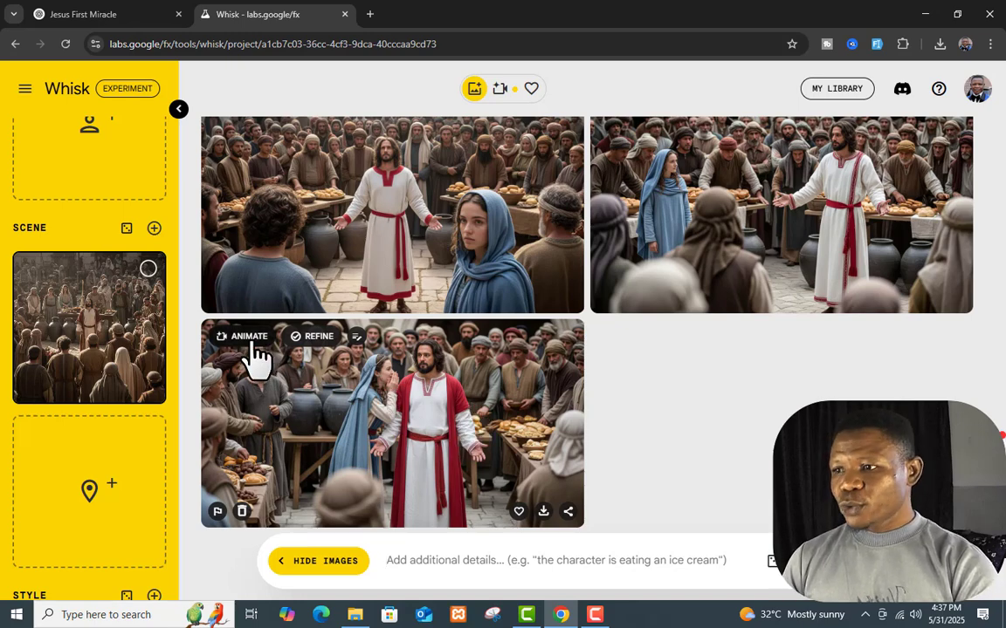
- Animate the image of Mary whispering with the prompt "Give it an animation: I want Mary to speak to Jesus Christ, while the crowd is momouring"
{"action": "left_click", "coordinate": [248, 338]}
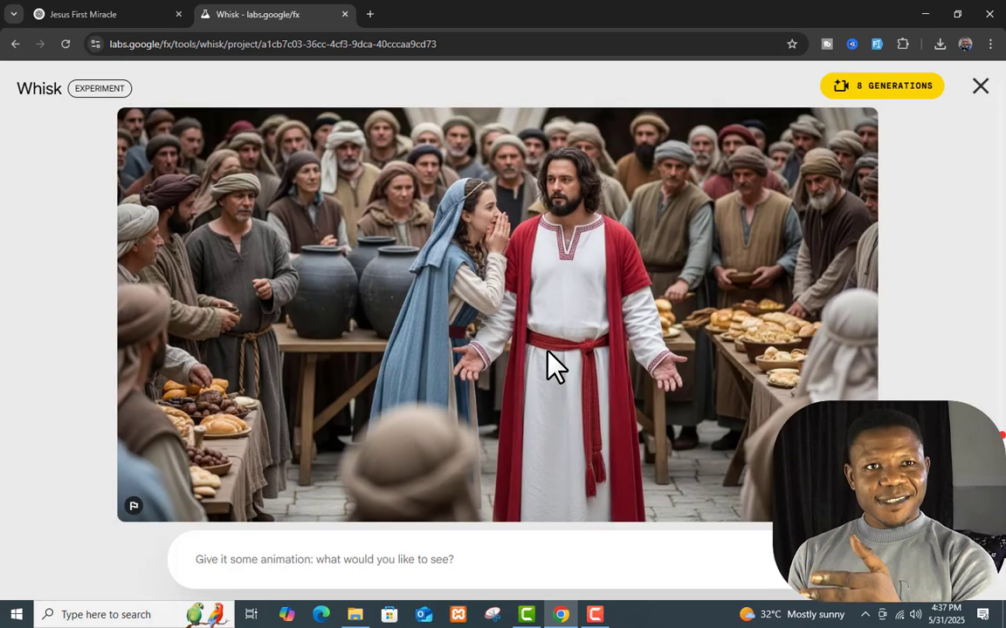
{"action": "left_click", "coordinate": [333, 559]}
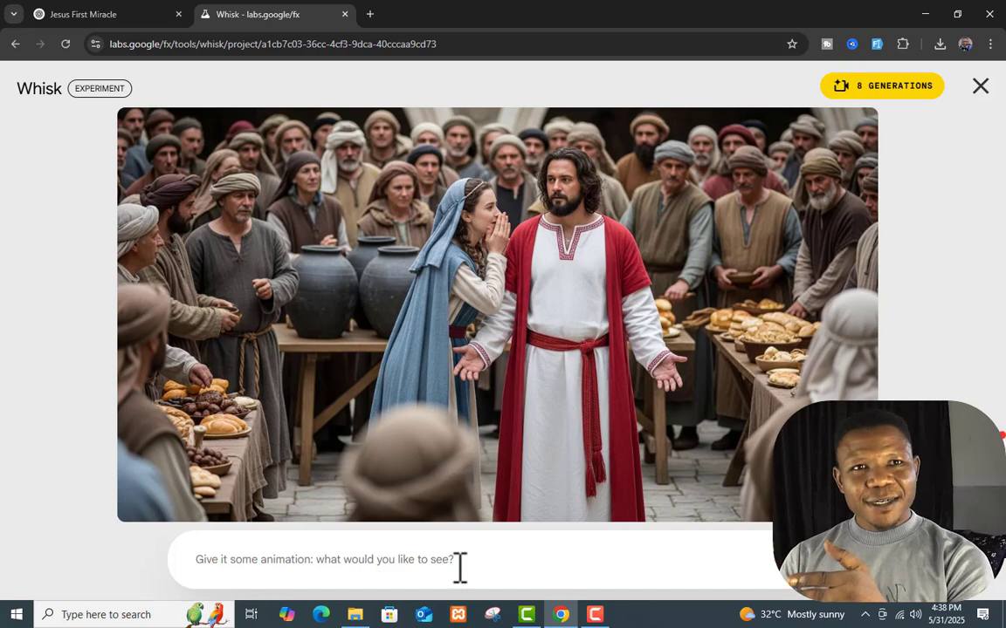
{"action": "type", "text": "Give it an animation: I want Mary to speak to Jesus Christ, while the crowd is momouring"}
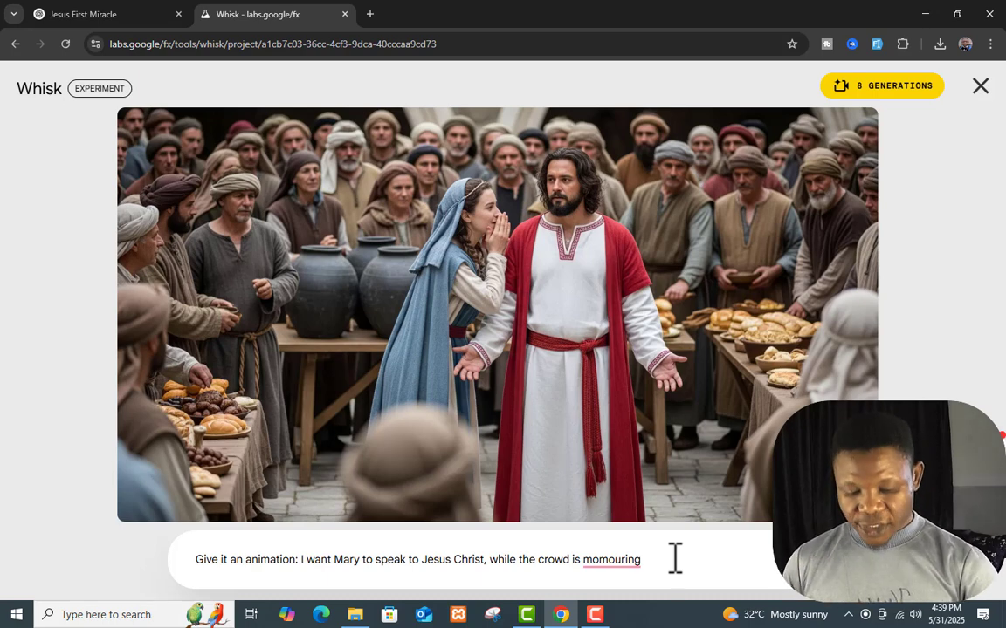
{"action": "key", "text": "Return"}
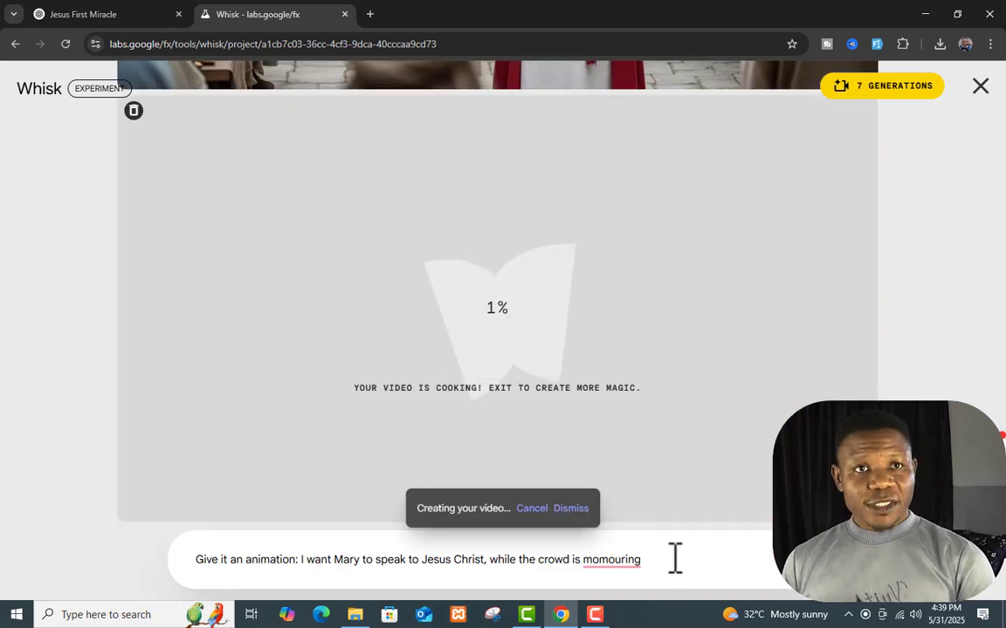
- Check the video's generation progress, look over the project's images, and show the project's animated videos
{"action": "scroll", "coordinate": [672, 373], "scroll_direction": "up", "scroll_amount": 5}
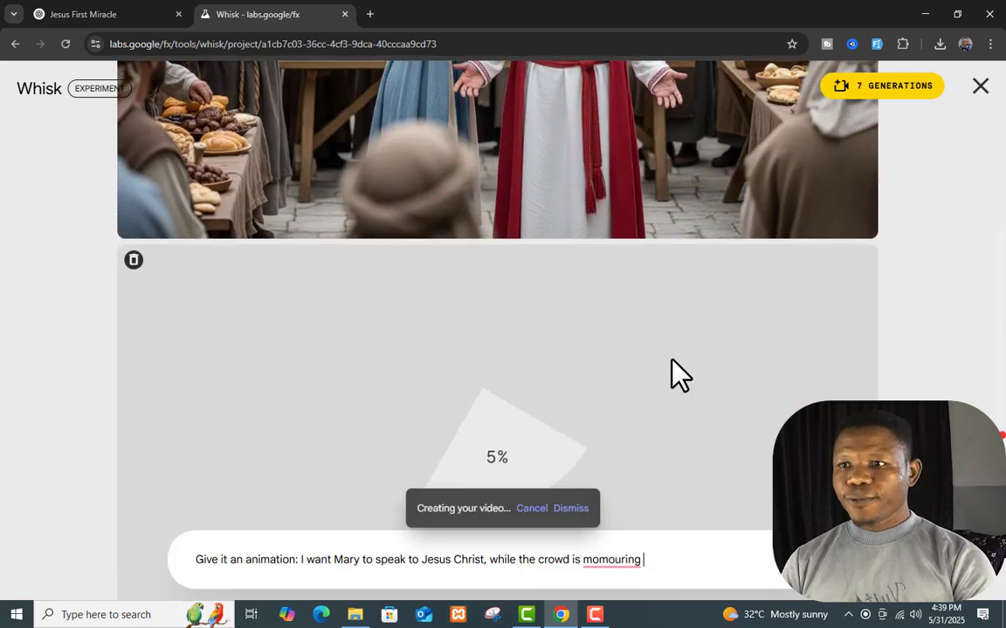
{"action": "scroll", "coordinate": [672, 374], "scroll_direction": "down", "scroll_amount": 5}
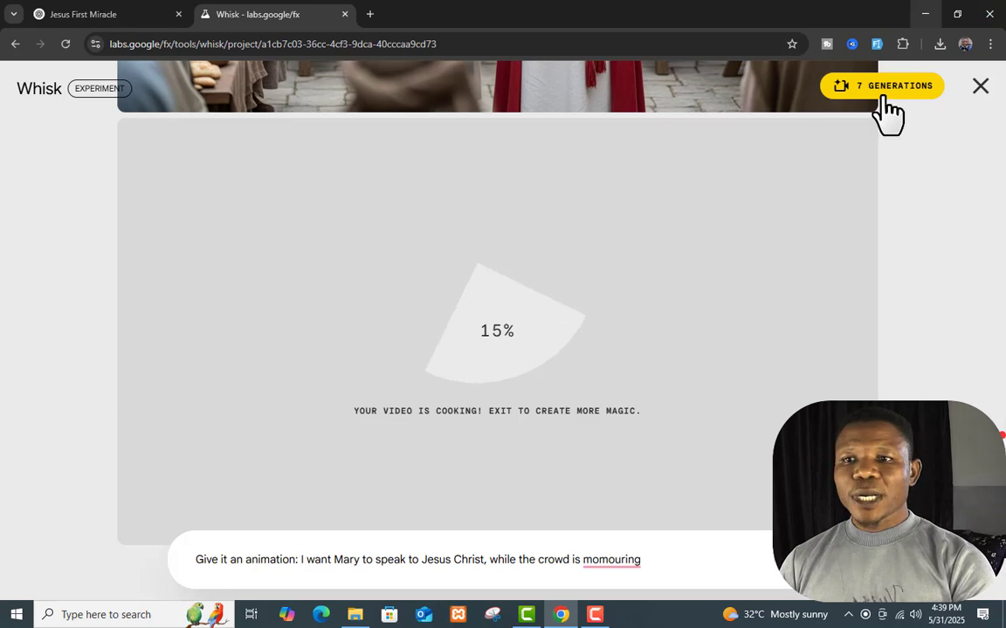
{"action": "scroll", "coordinate": [783, 235], "scroll_direction": "up", "scroll_amount": 5}
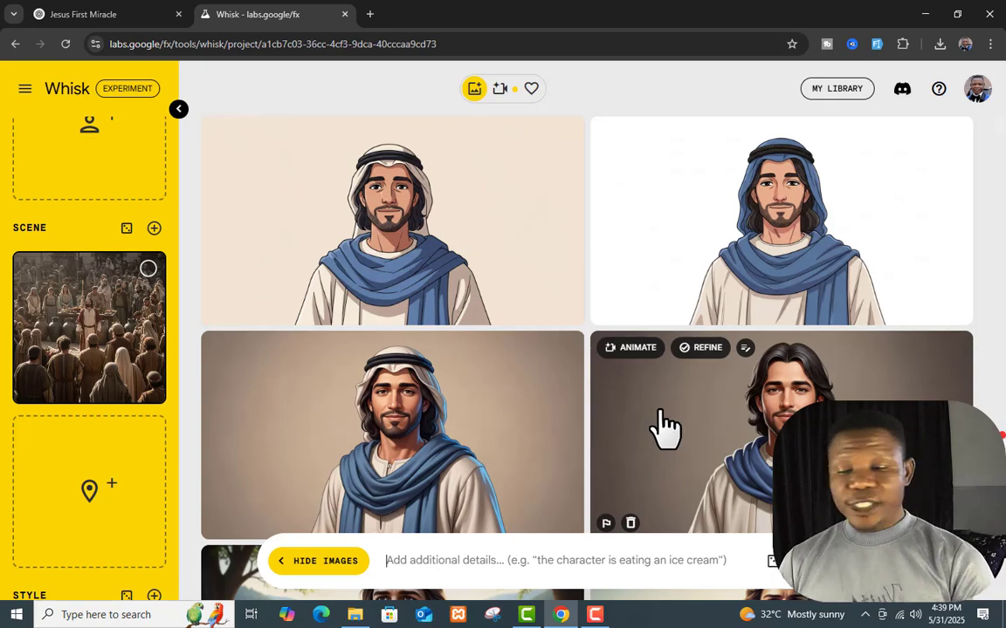
{"action": "scroll", "coordinate": [489, 357], "scroll_direction": "down", "scroll_amount": 8}
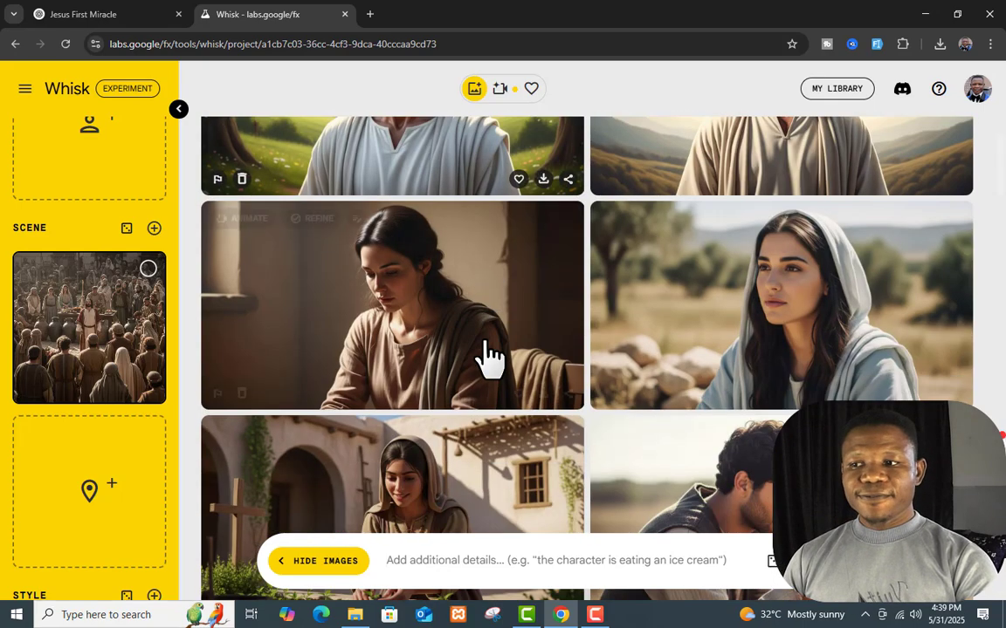
{"action": "scroll", "coordinate": [489, 358], "scroll_direction": "up", "scroll_amount": 8}
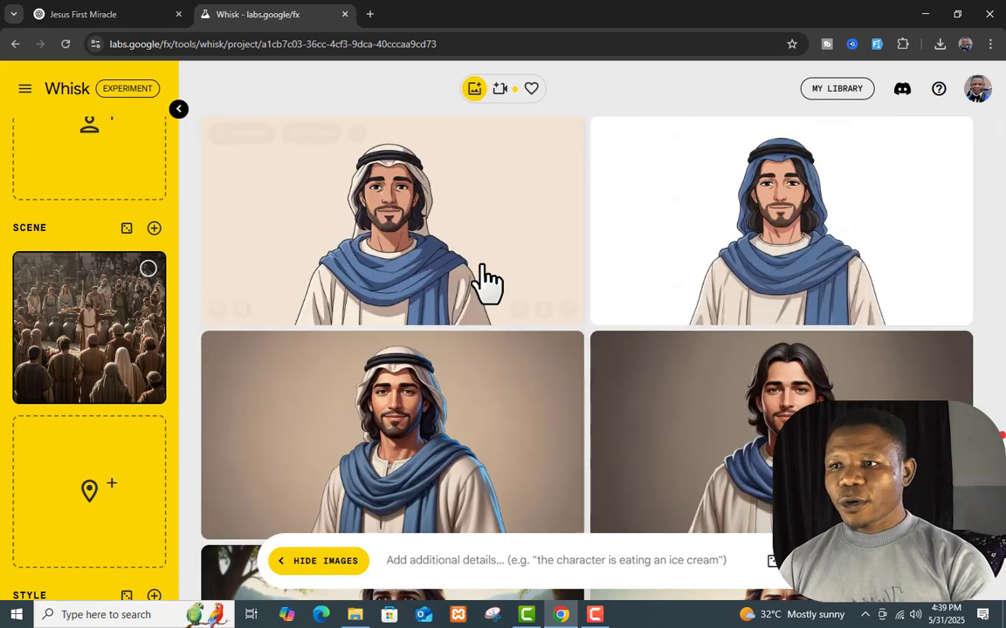
{"action": "left_click", "coordinate": [501, 89]}
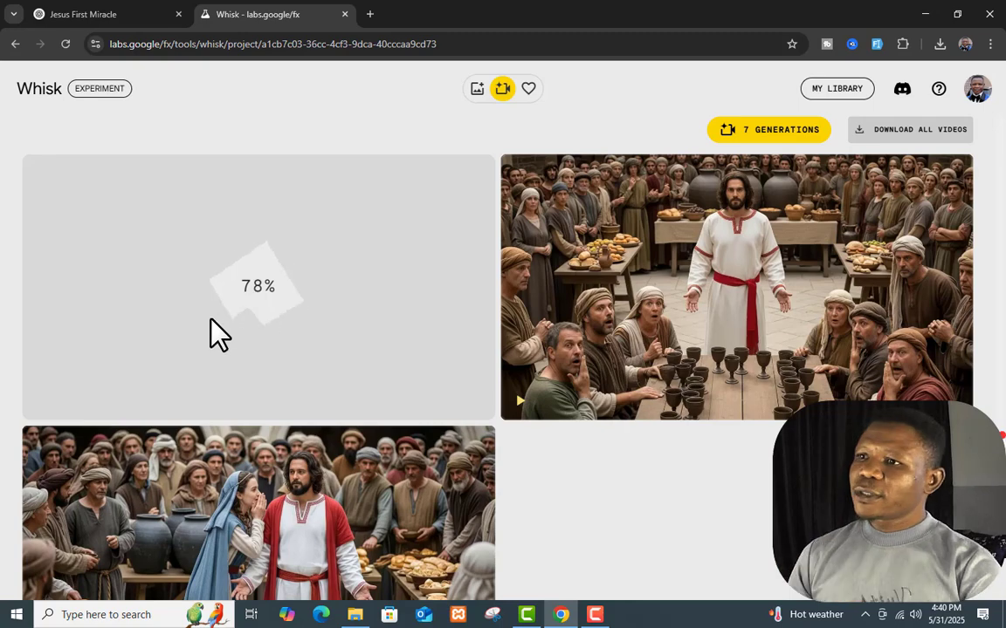
- Search Google for "google AI video", open Google AI Studio's Video Generator, and view the options for adding an image to the prompt
{"action": "left_click", "coordinate": [371, 15]}
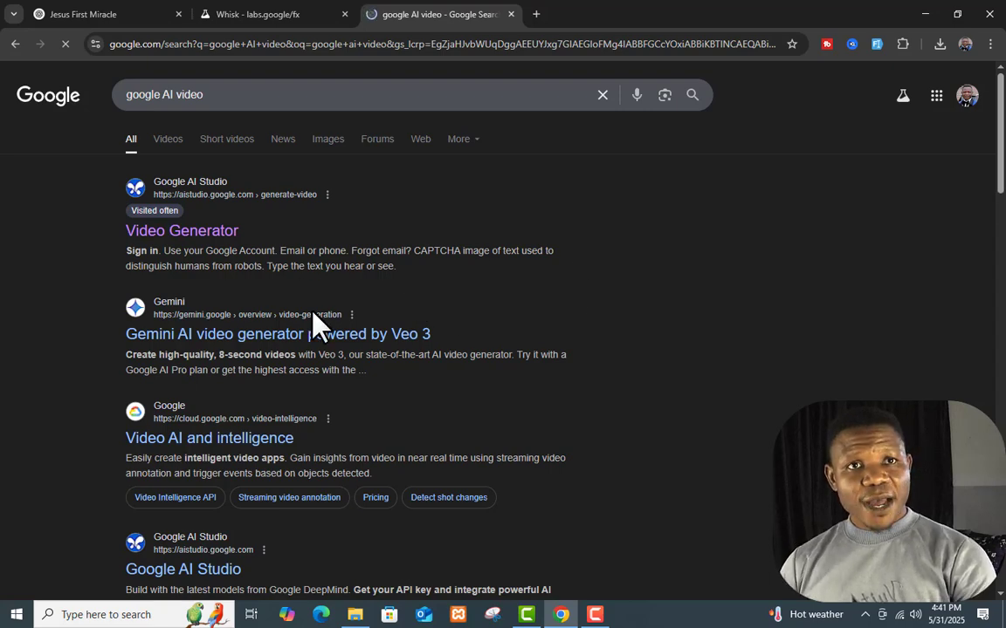
{"action": "left_click", "coordinate": [211, 232]}
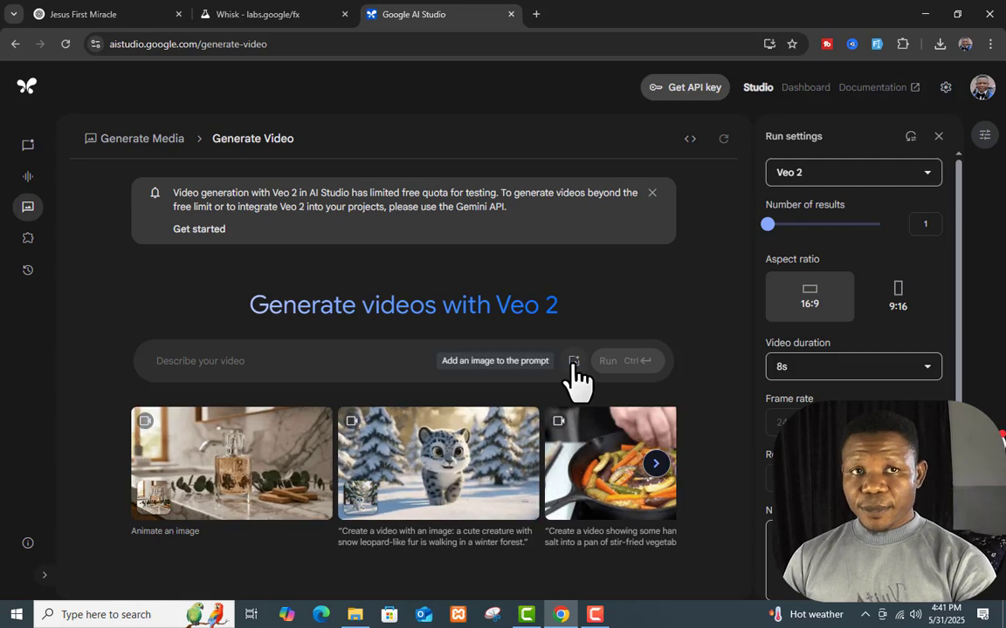
{"action": "left_click", "coordinate": [574, 365]}
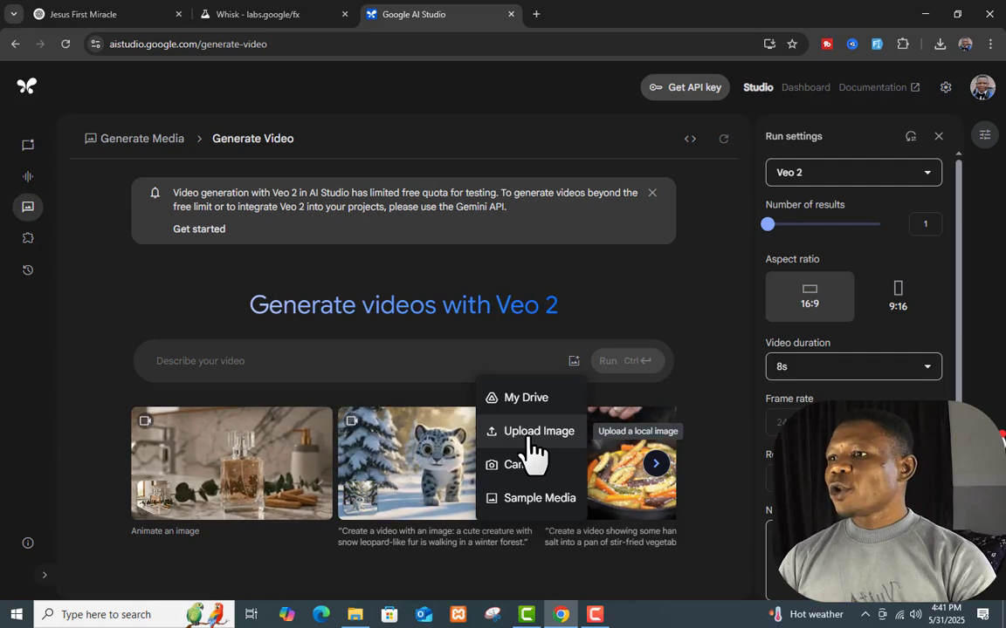
{"action": "left_click", "coordinate": [265, 14]}
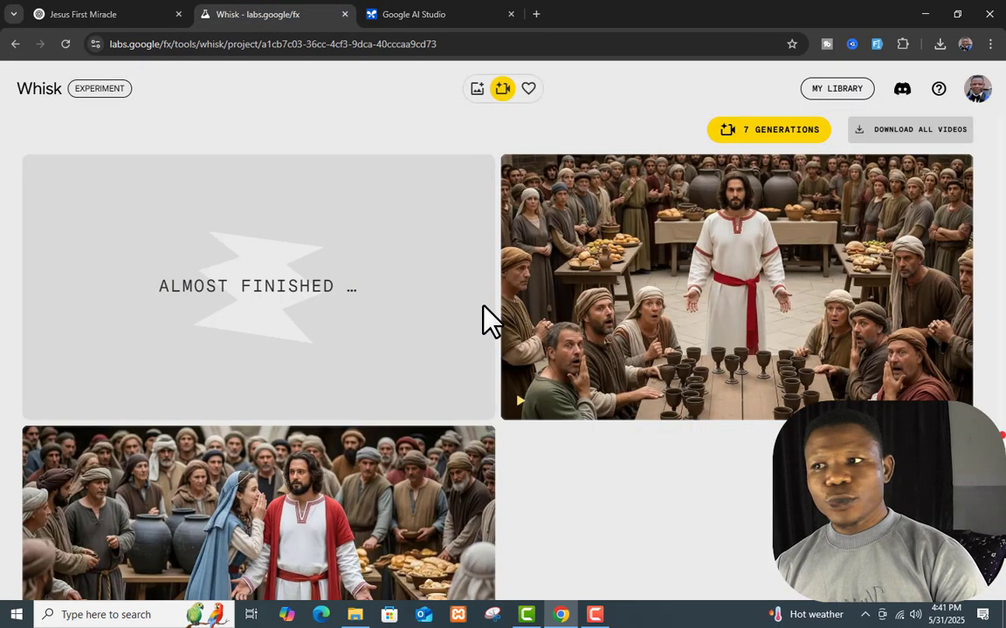
{"action": "left_click", "coordinate": [442, 14]}
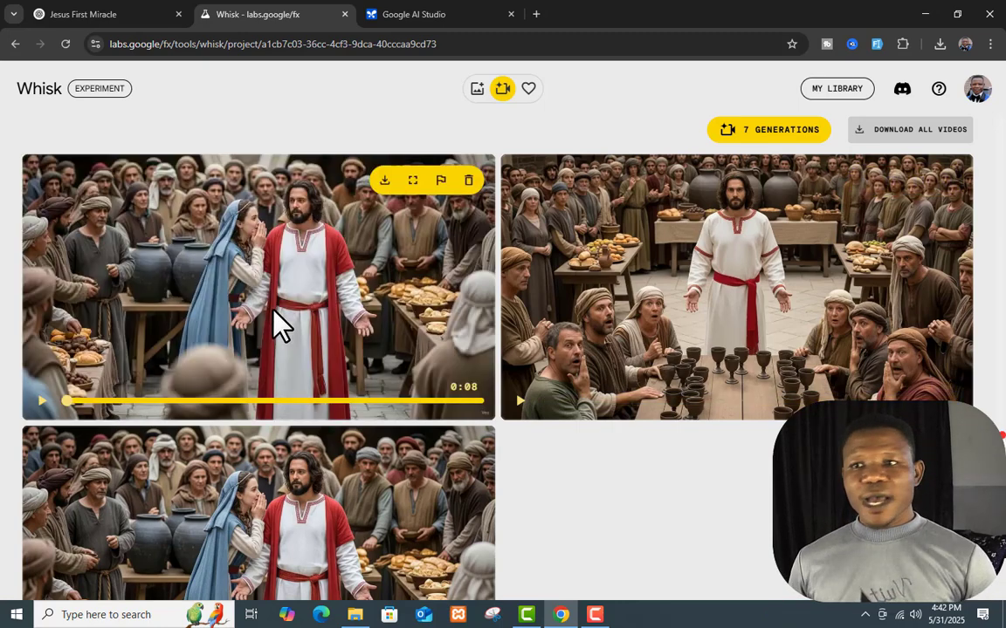
- Play the newly generated video of Mary speaking to Jesus, including a full-screen viewing
{"action": "left_click", "coordinate": [279, 325]}
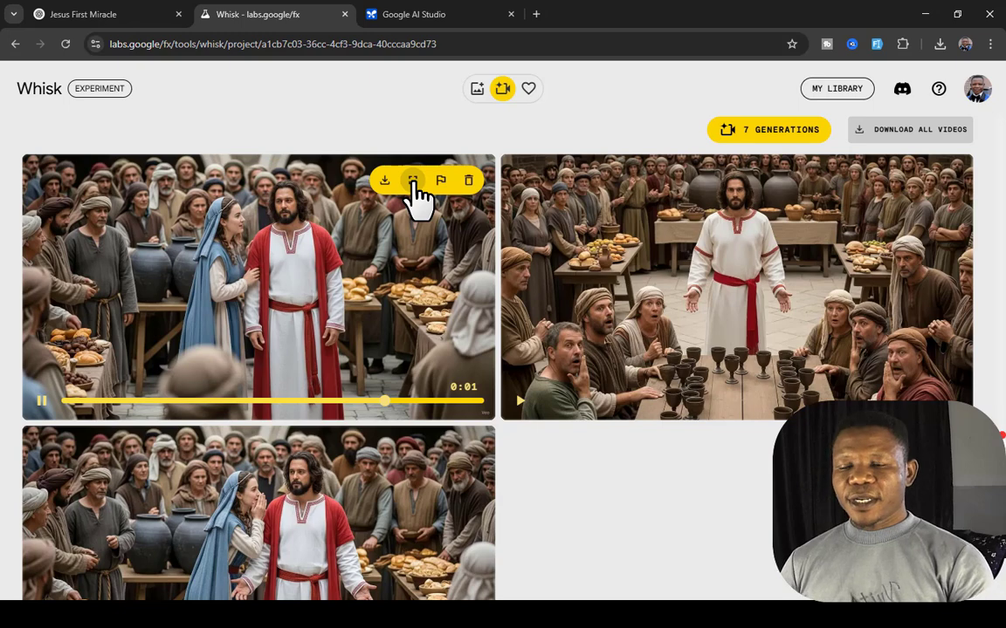
{"action": "left_click", "coordinate": [412, 181]}
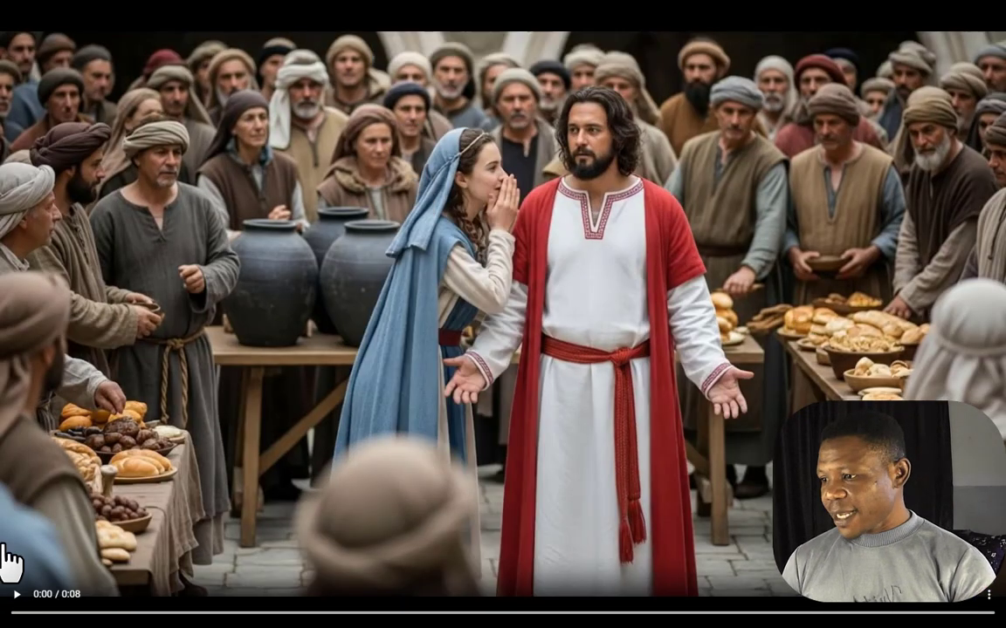
{"action": "left_click", "coordinate": [17, 596]}
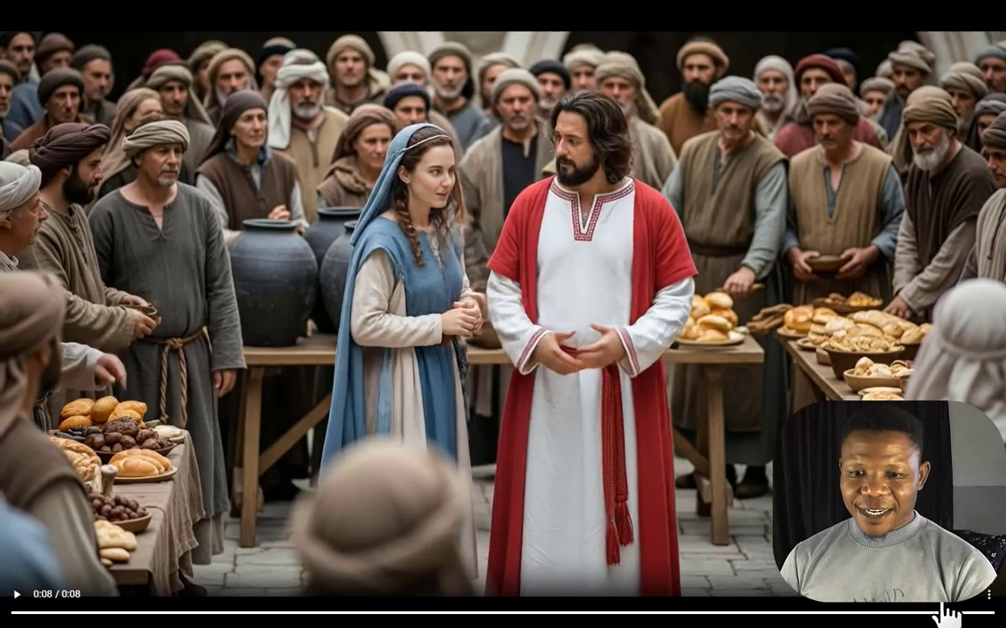
{"action": "key", "text": "Escape"}
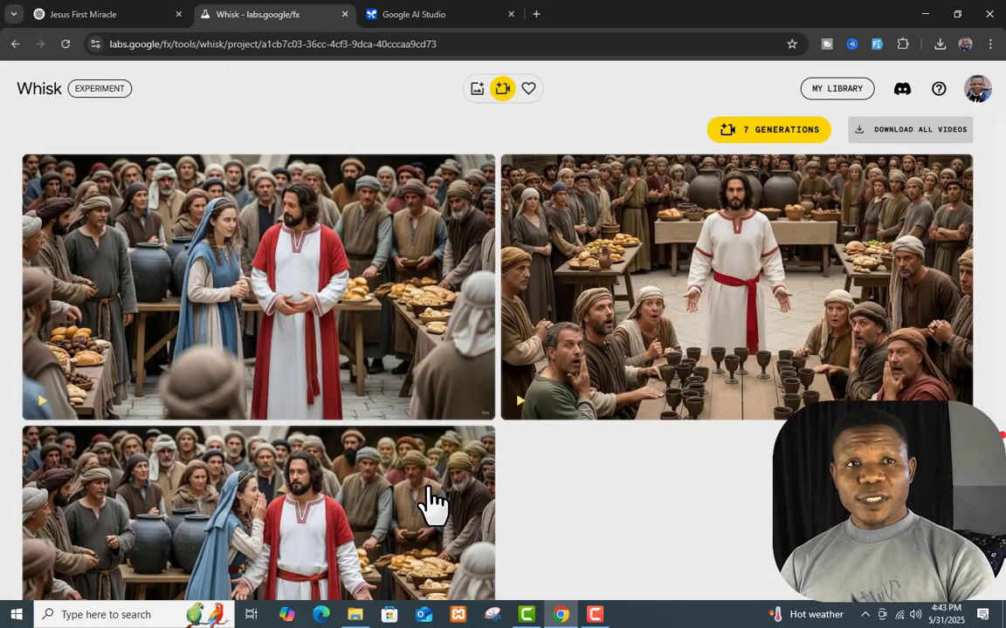
- Switch to Clipchamp in the browser and create a new video from scratch
{"action": "mouse_move", "coordinate": [430, 475]}
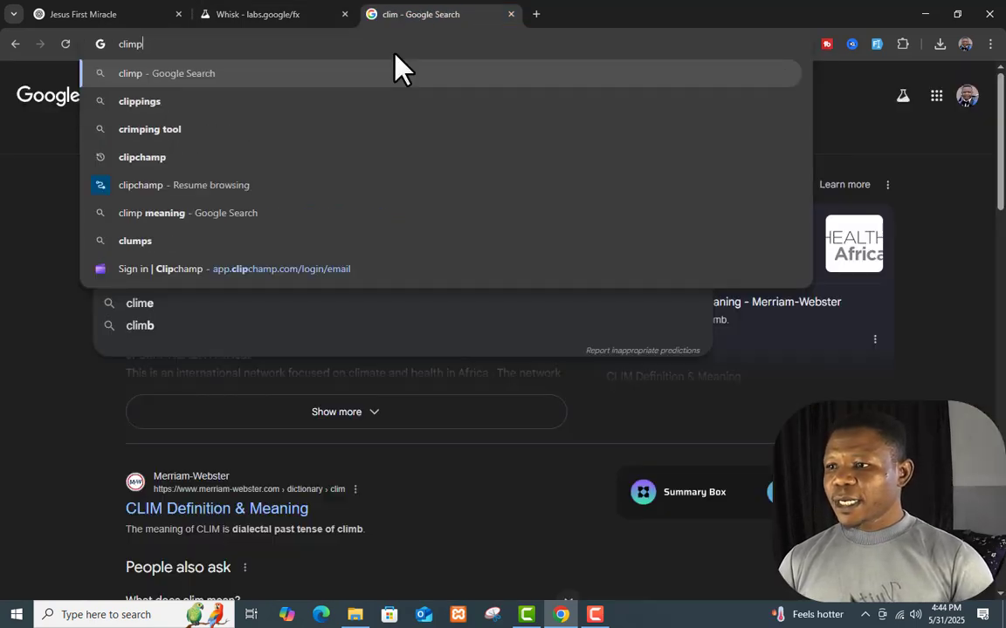
{"action": "left_click", "coordinate": [325, 269]}
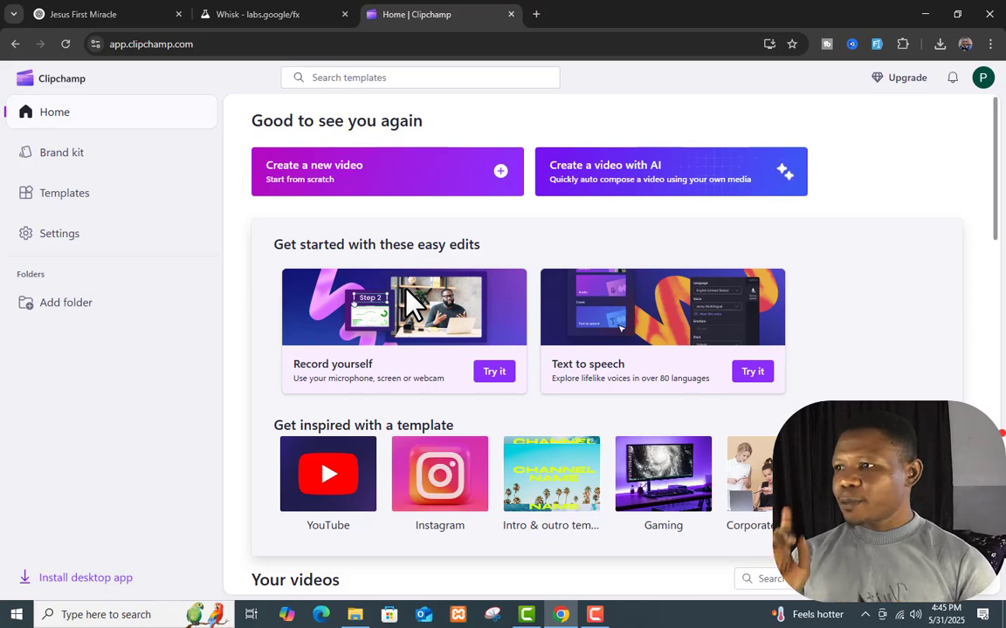
{"action": "left_click", "coordinate": [344, 181]}
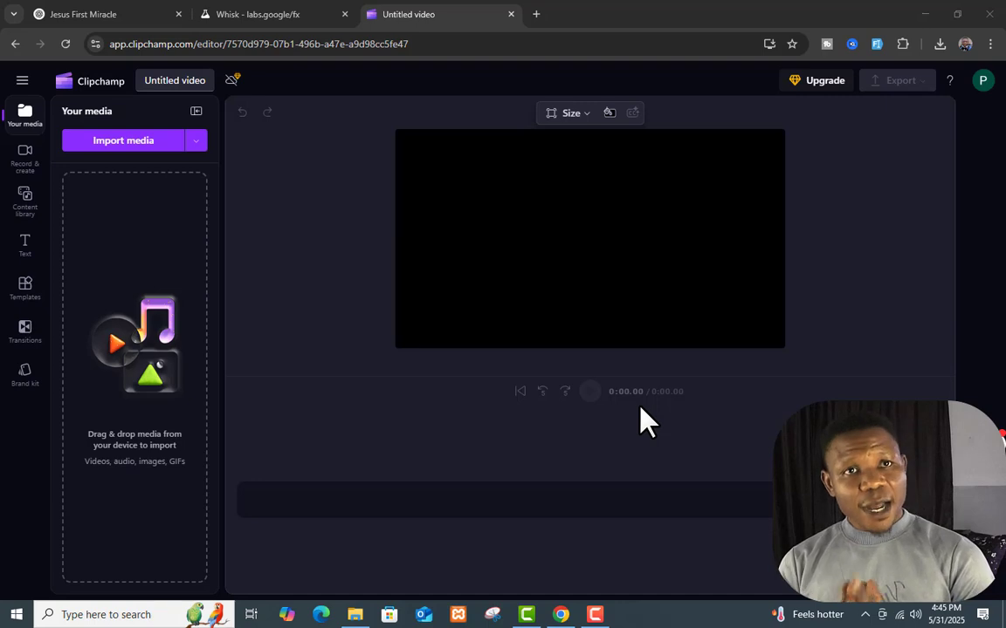
- Add a text-to-speech clip to the timeline and set its language to English (United States)
{"action": "left_click", "coordinate": [27, 170]}
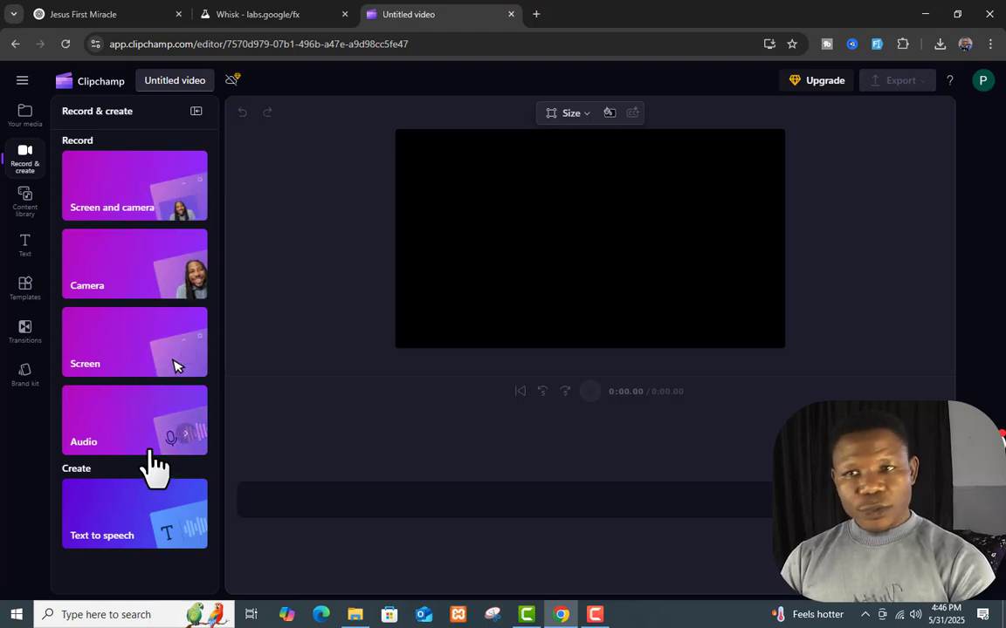
{"action": "left_click", "coordinate": [125, 537]}
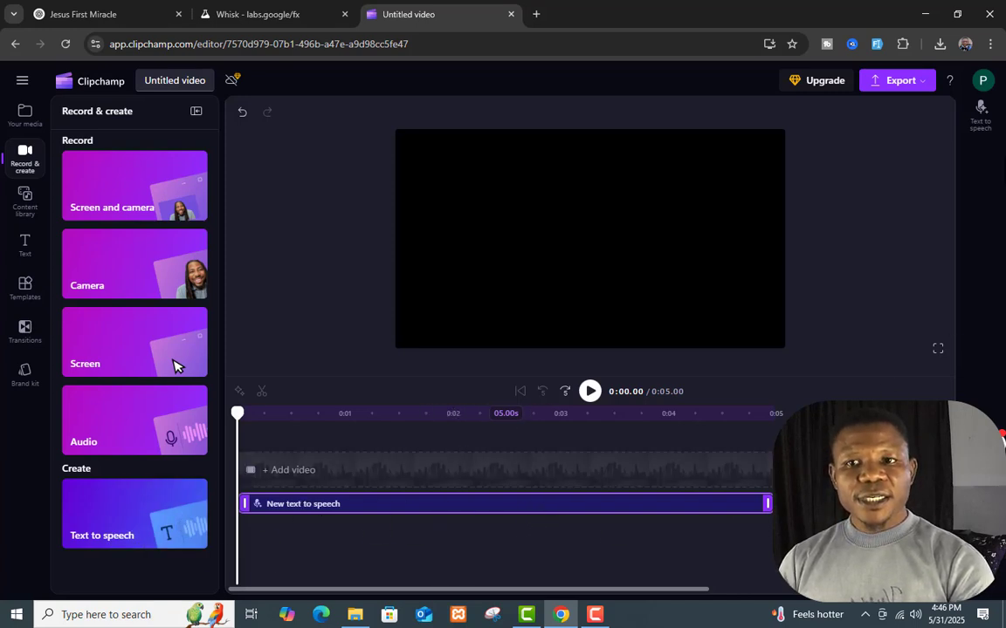
{"action": "left_click", "coordinate": [990, 128]}
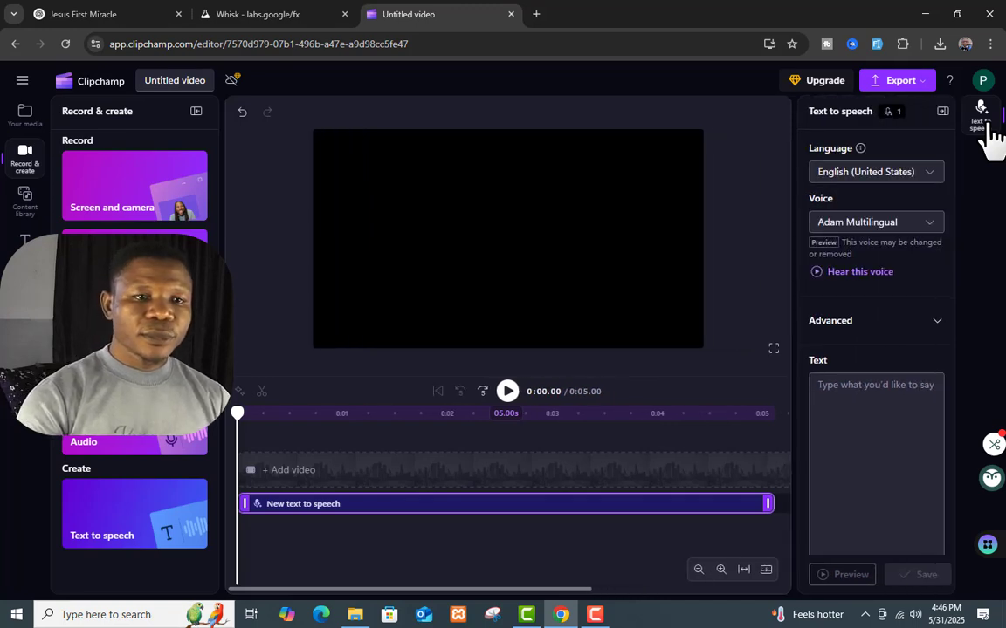
{"action": "left_click", "coordinate": [927, 185]}
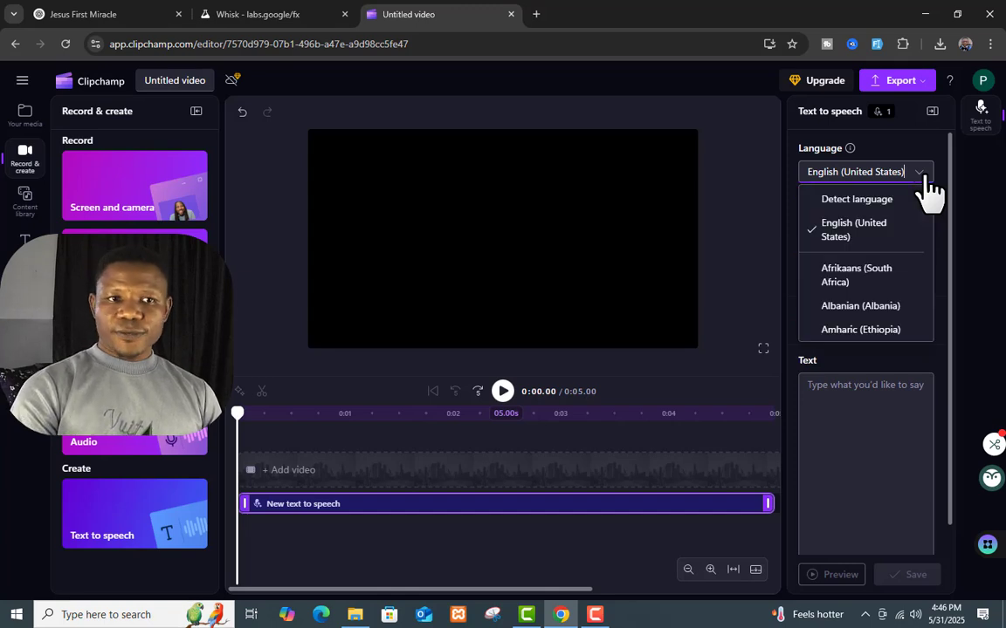
{"action": "left_click", "coordinate": [884, 246]}
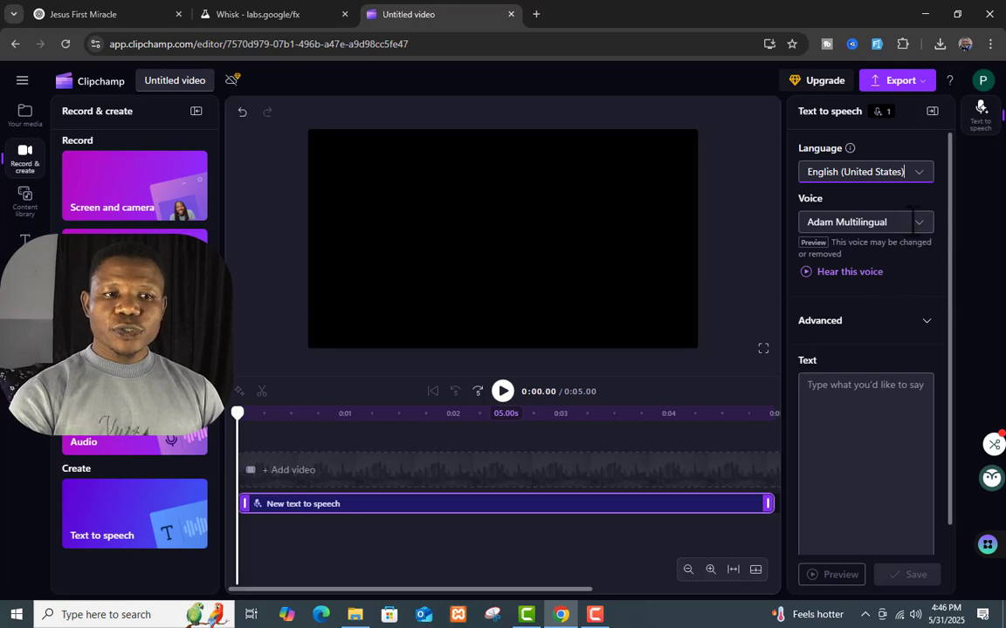
- Browse the available voices, keep Adam Multilingual, and look over the advanced vocal pitch and pace options
{"action": "left_click", "coordinate": [909, 223]}
{"action": "scroll", "coordinate": [887, 329], "scroll_direction": "down", "scroll_amount": 3}
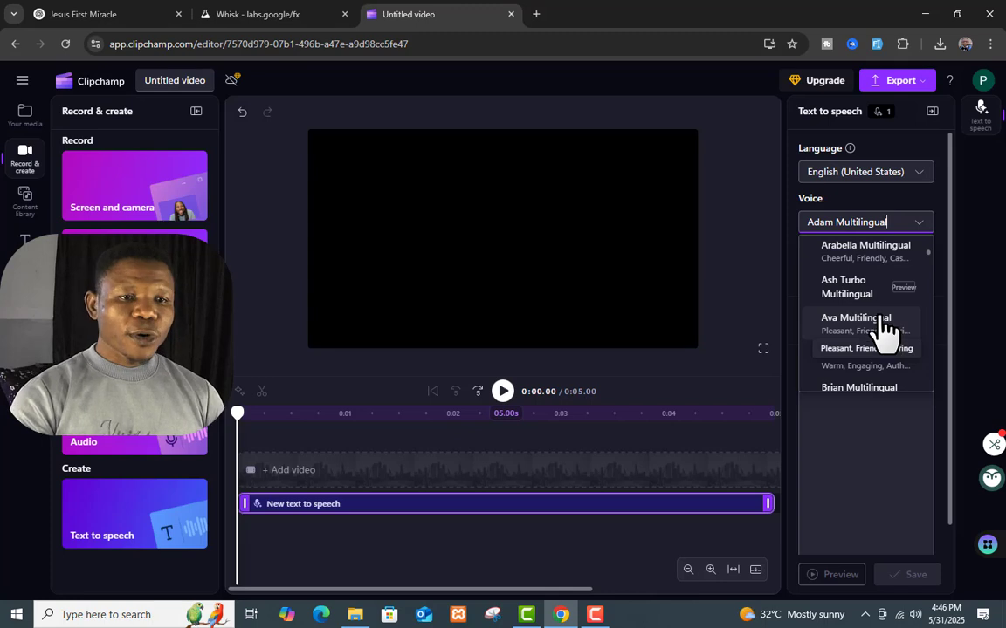
{"action": "scroll", "coordinate": [880, 323], "scroll_direction": "up", "scroll_amount": 1}
{"action": "left_click", "coordinate": [851, 222]}
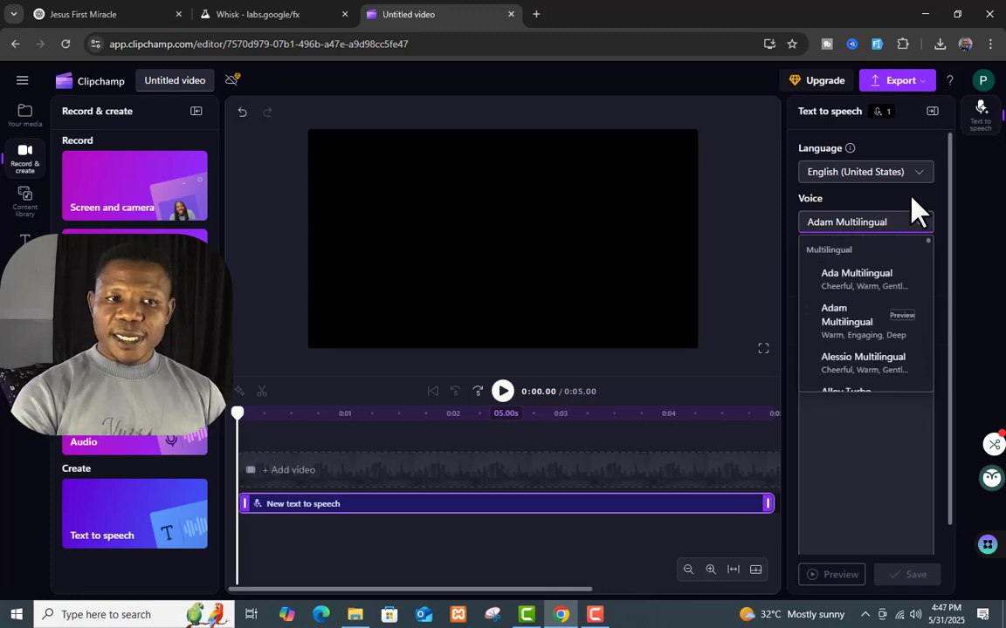
{"action": "left_click", "coordinate": [911, 197]}
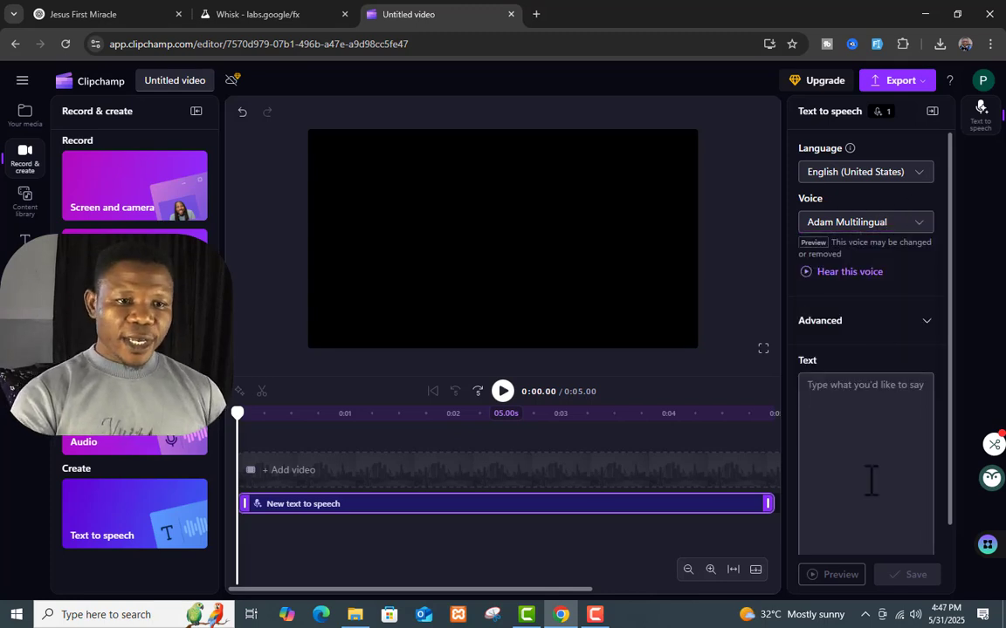
{"action": "scroll", "coordinate": [870, 476], "scroll_direction": "down", "scroll_amount": 1}
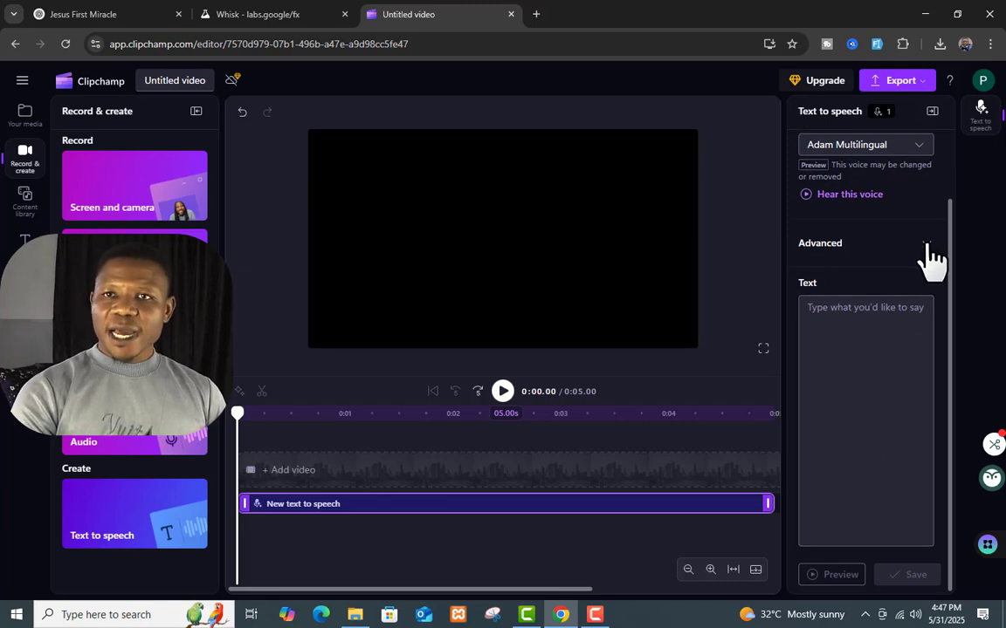
{"action": "left_click", "coordinate": [927, 245]}
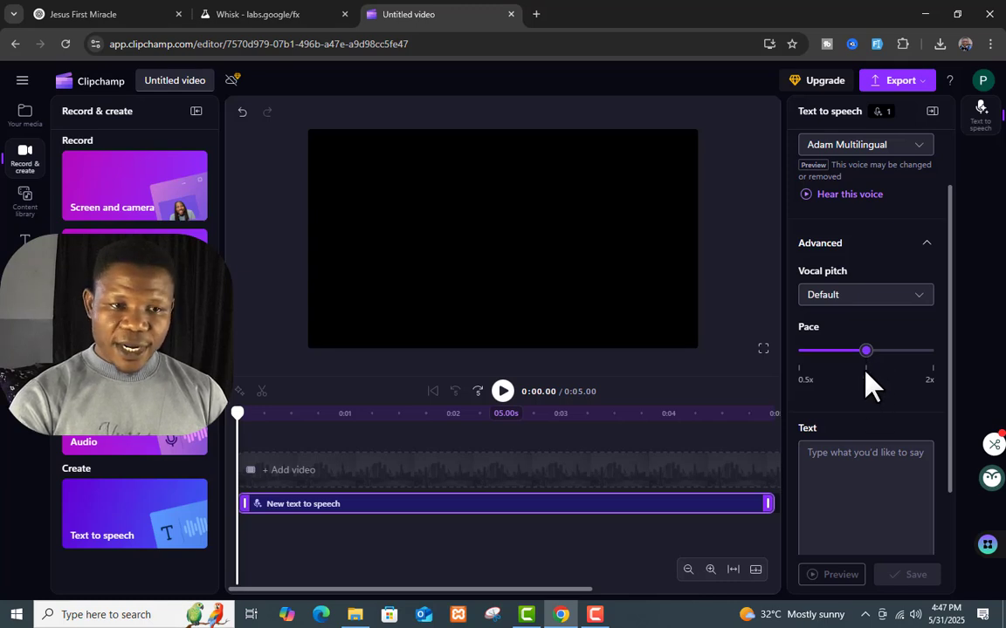
{"action": "left_click", "coordinate": [927, 248]}
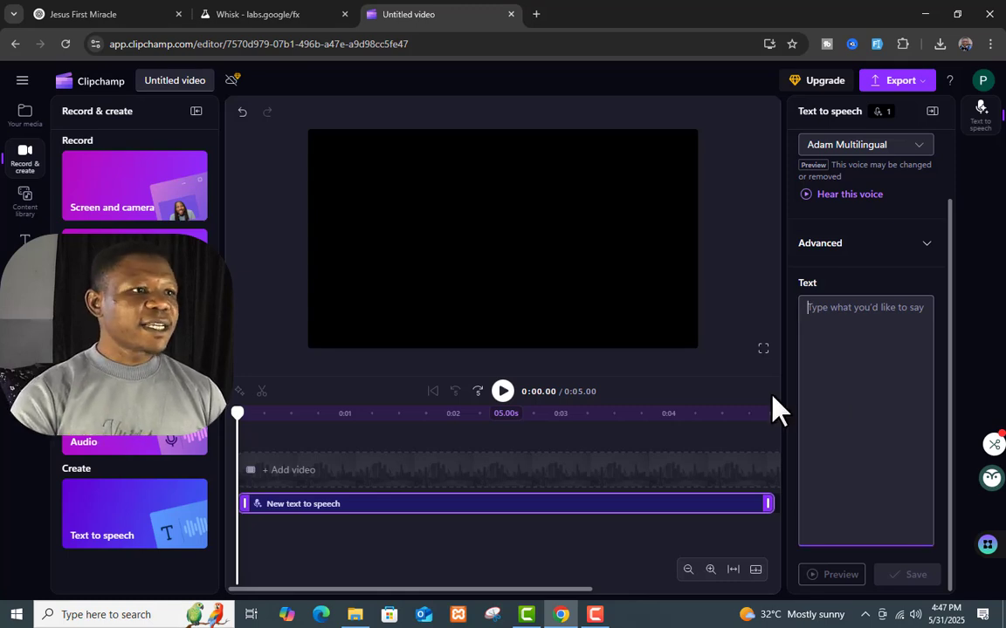
- Copy the full "The First Sign" story below its title from ChatGPT and paste it into Clipchamp as the text-to-speech text
{"action": "left_click", "coordinate": [145, 16]}
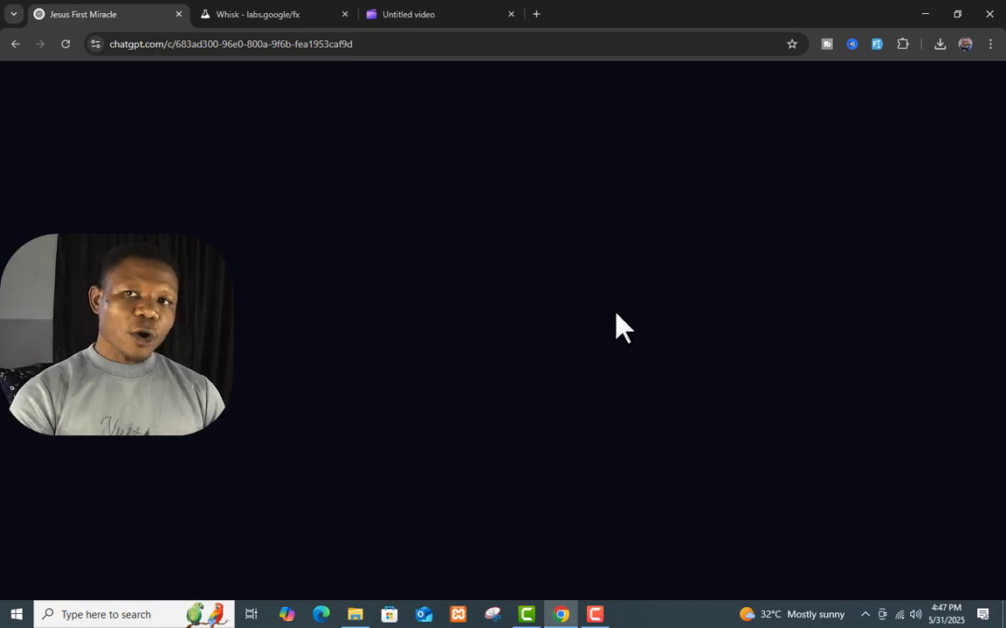
{"action": "scroll", "coordinate": [471, 314], "scroll_direction": "up", "scroll_amount": 3}
{"action": "scroll", "coordinate": [471, 315], "scroll_direction": "up", "scroll_amount": 5}
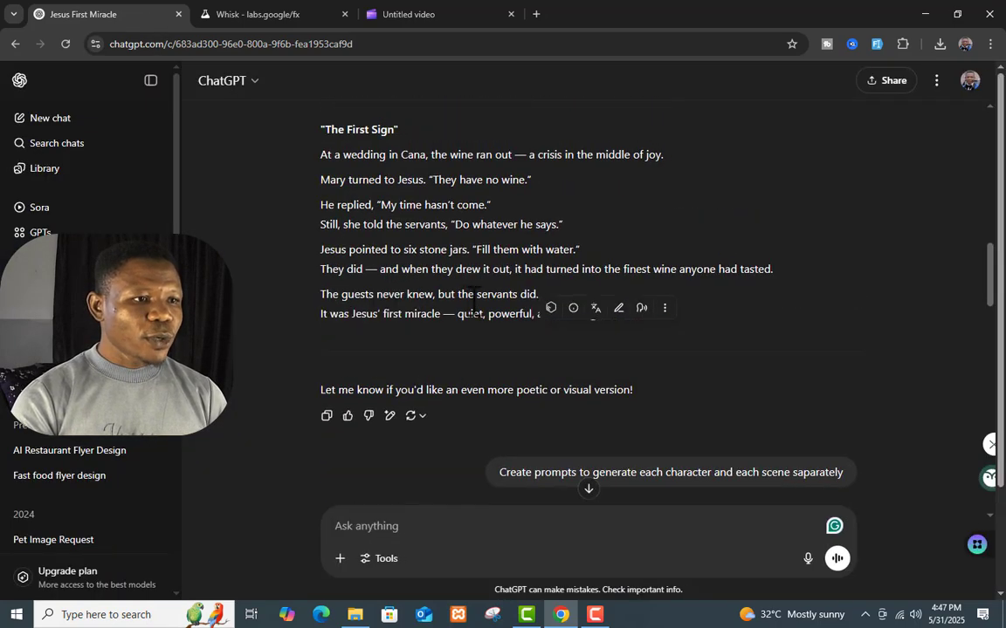
{"action": "scroll", "coordinate": [471, 314], "scroll_direction": "down", "scroll_amount": 2}
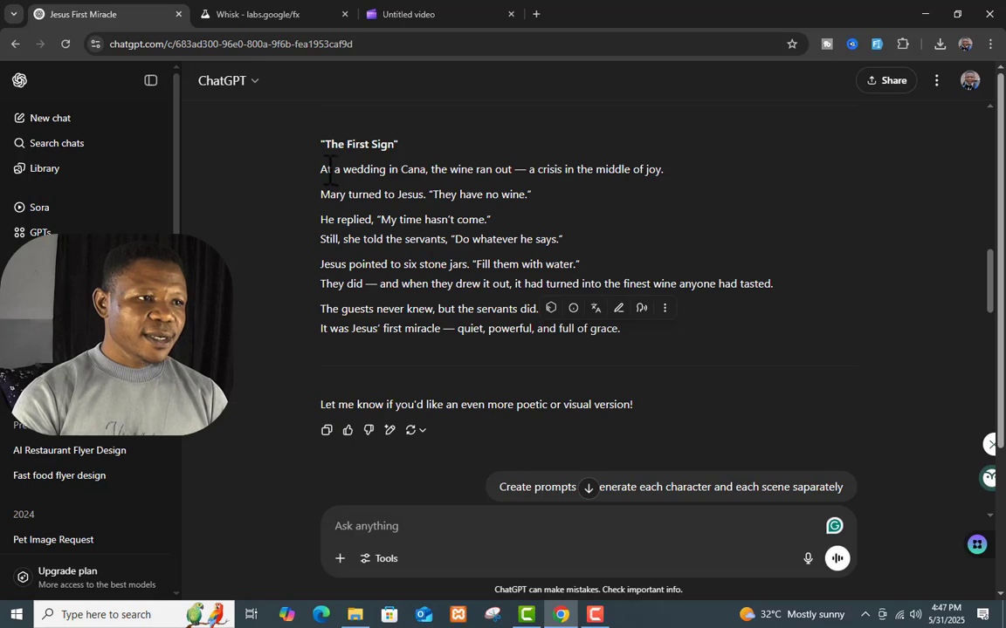
{"action": "left_click_drag", "start_coordinate": [321, 171], "coordinate": [627, 336]}
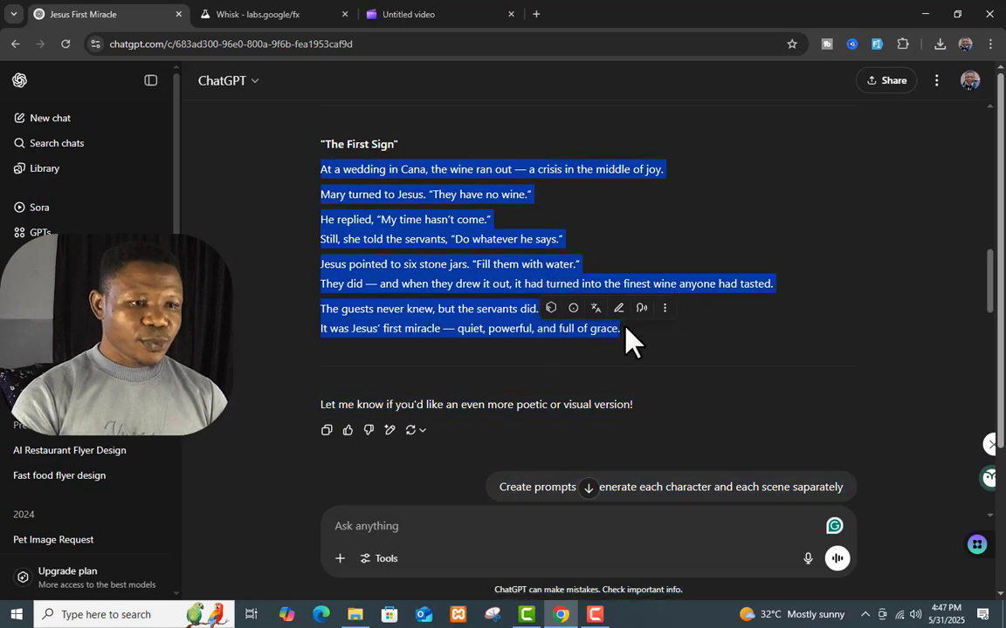
{"action": "left_click", "coordinate": [464, 13]}
{"action": "key", "text": "ctrl+v"}
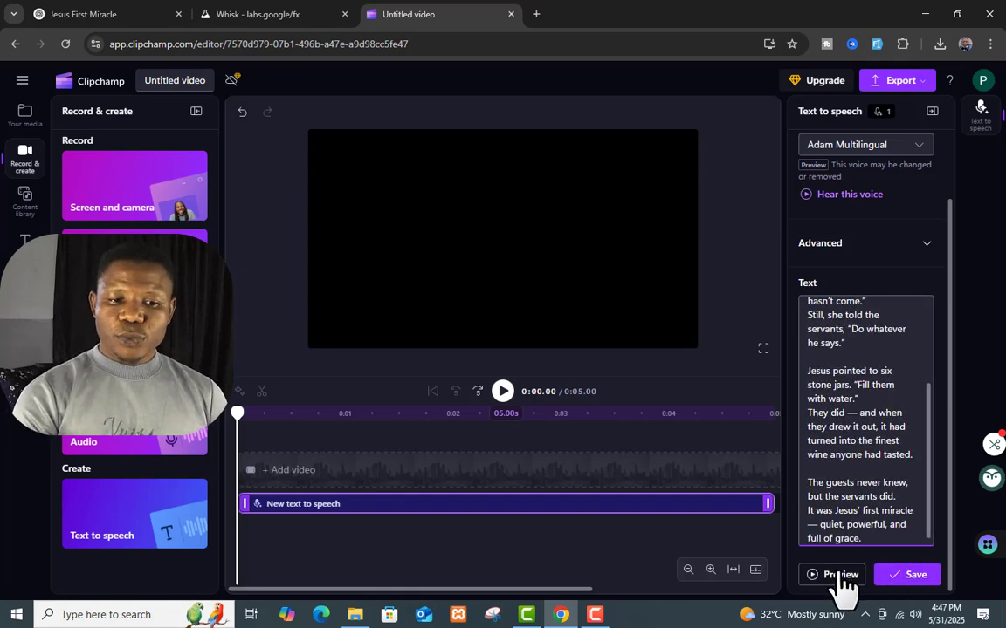
- Preview the narration and return the timeline playhead close to the start
{"action": "left_click", "coordinate": [840, 574]}
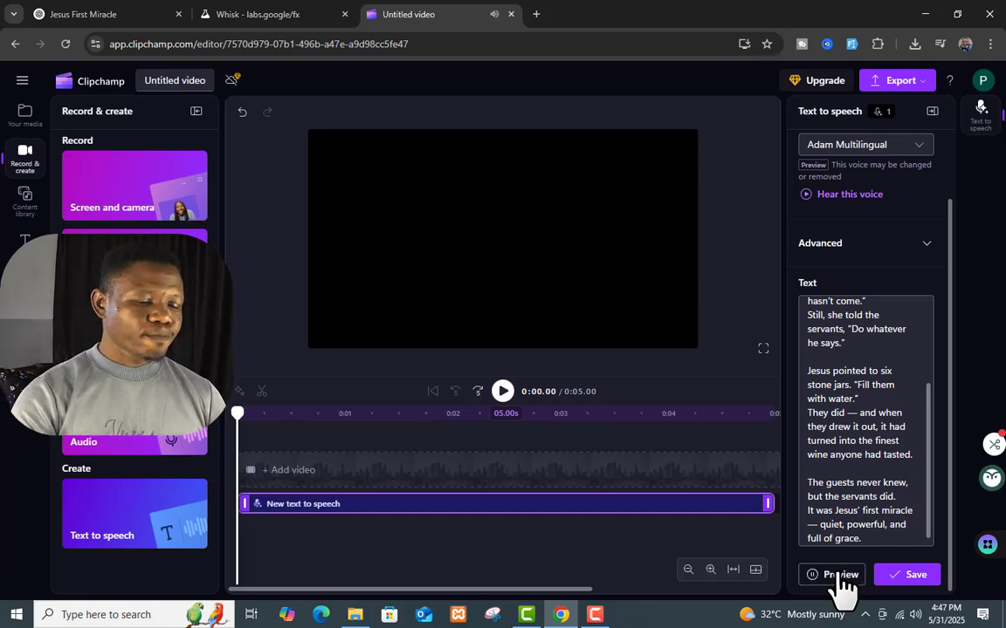
{"action": "left_click", "coordinate": [504, 393]}
{"action": "left_click", "coordinate": [504, 392]}
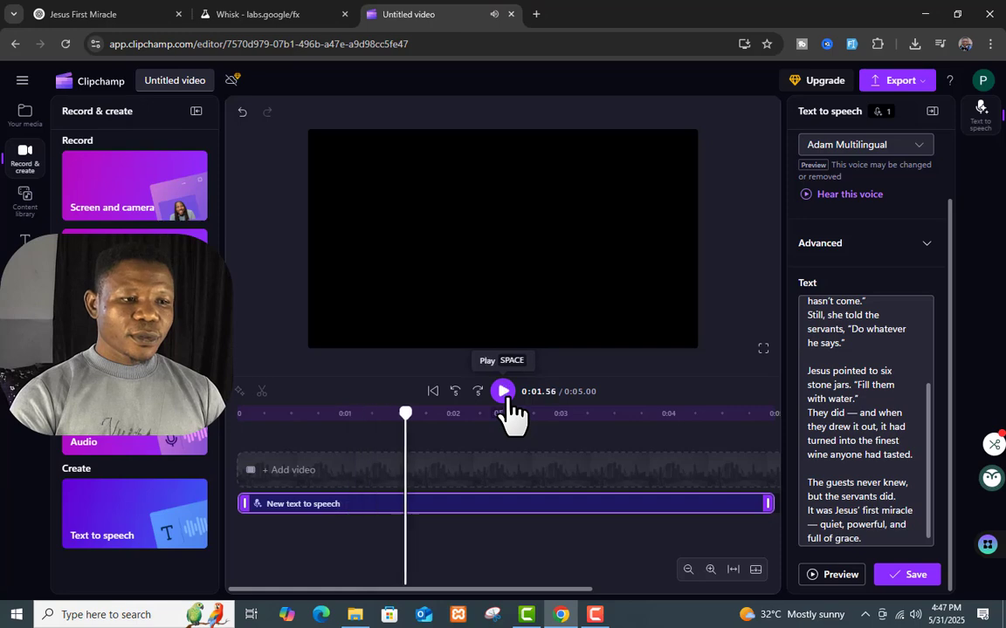
{"action": "left_click_drag", "start_coordinate": [405, 413], "coordinate": [263, 415]}
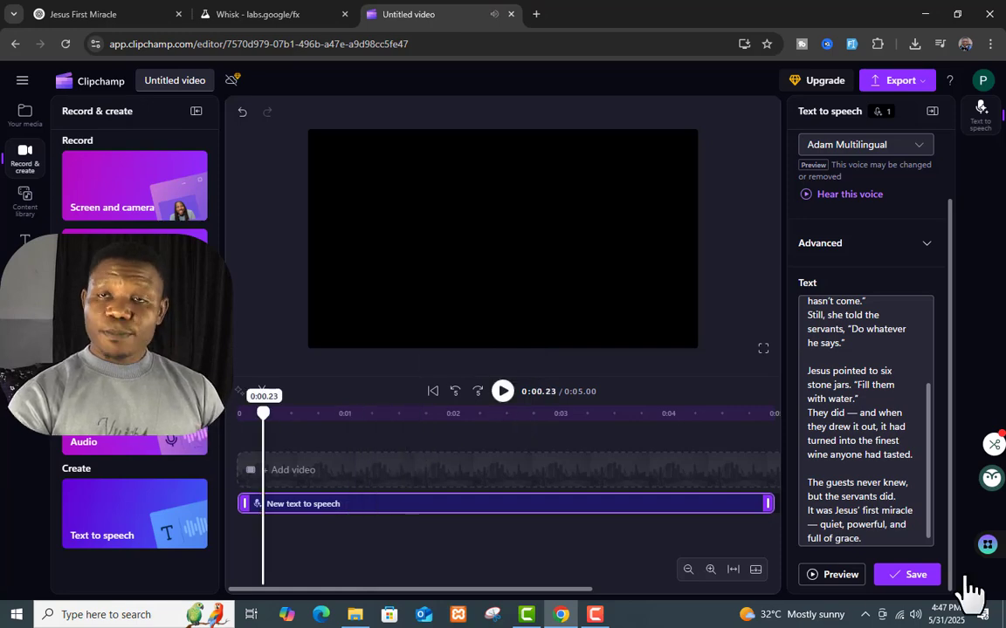
- Save the text-to-speech narration to the timeline and play its opening seconds
{"action": "left_click", "coordinate": [931, 573]}
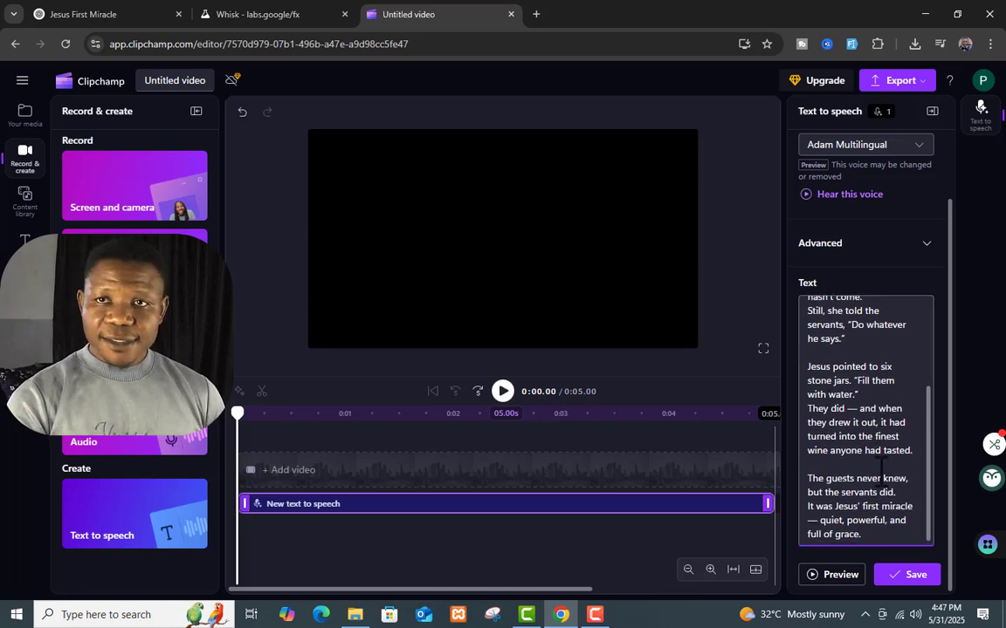
{"action": "scroll", "coordinate": [878, 445], "scroll_direction": "up", "scroll_amount": 3}
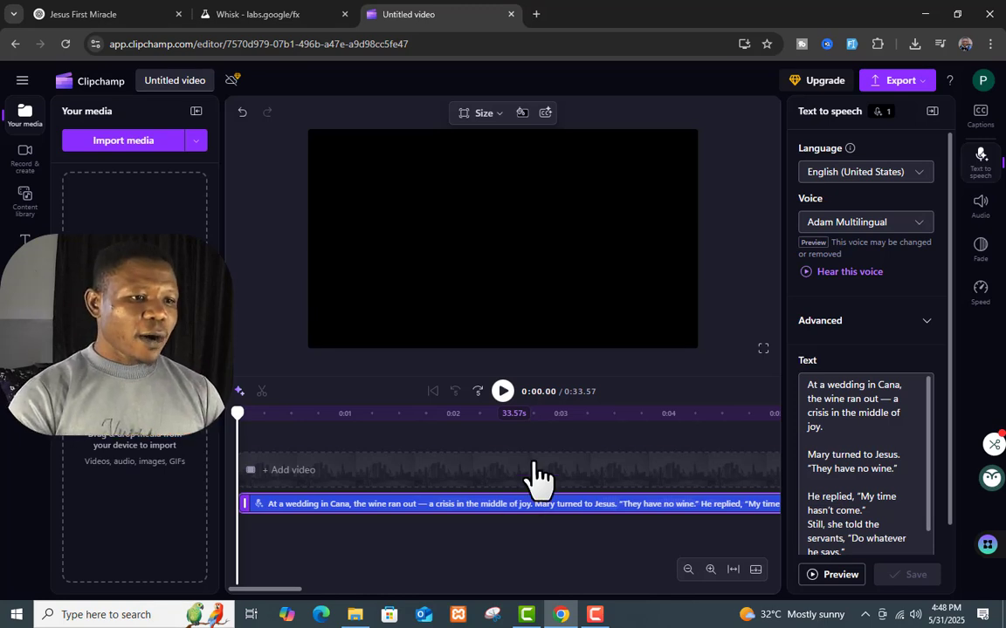
{"action": "left_click", "coordinate": [502, 393]}
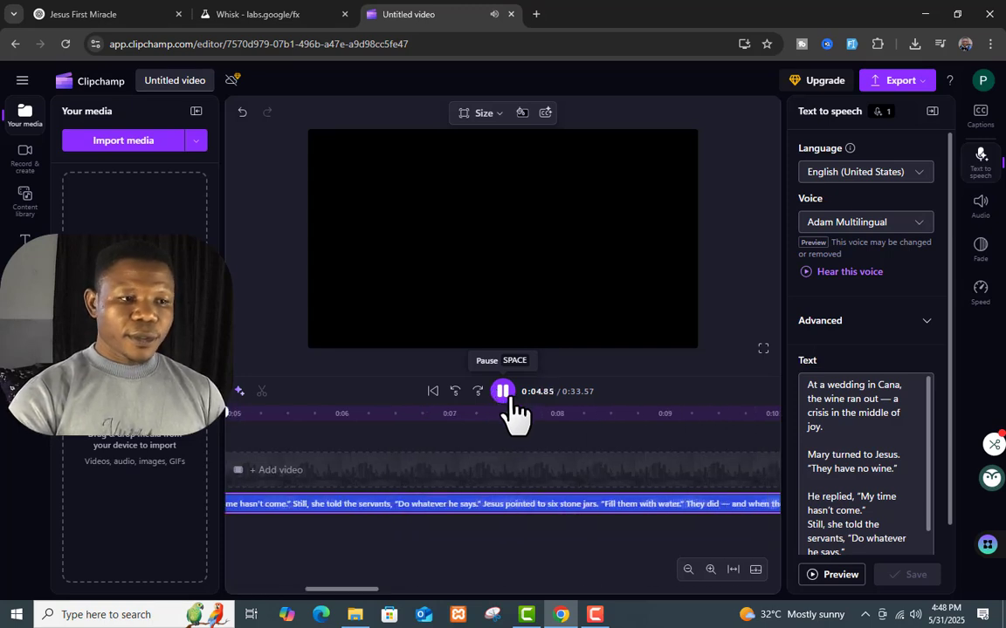
{"action": "left_click", "coordinate": [508, 405]}
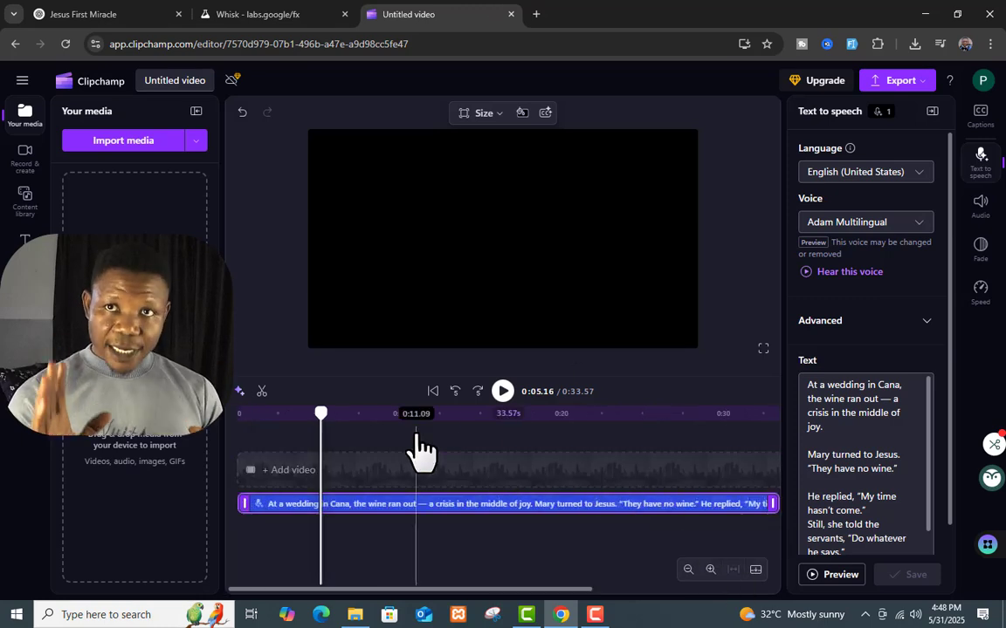
- Generate AI autocaptions for the voice-over in English (United States) and read through the transcript
{"action": "left_click", "coordinate": [981, 115]}
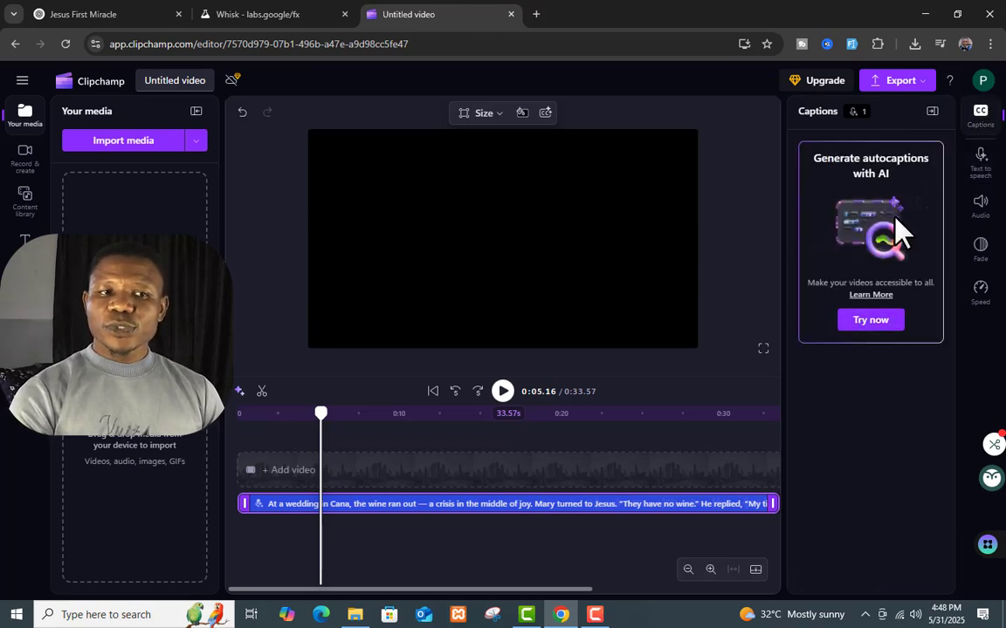
{"action": "left_click", "coordinate": [870, 320]}
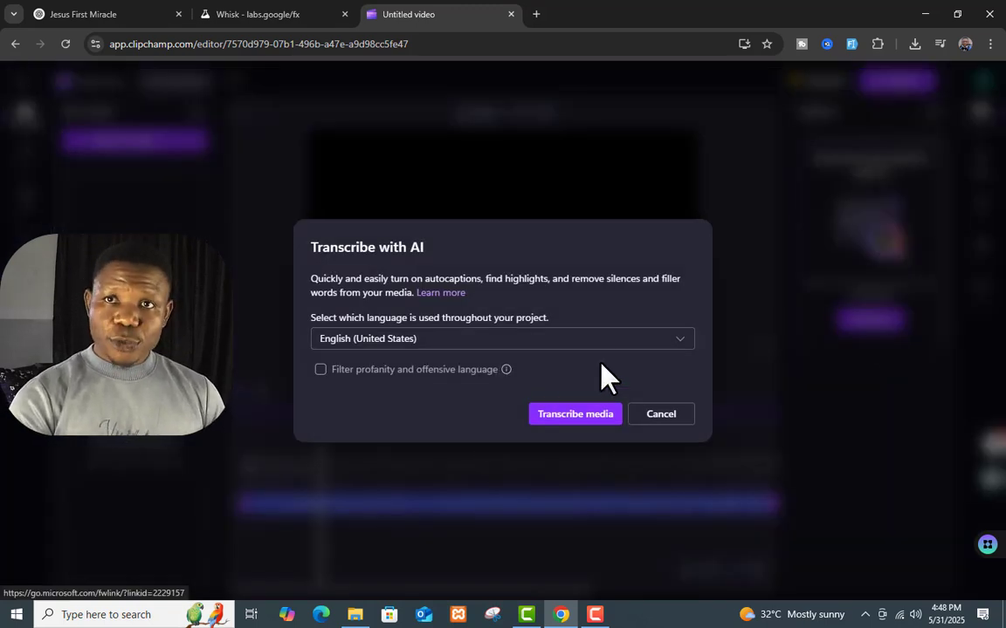
{"action": "left_click", "coordinate": [676, 344]}
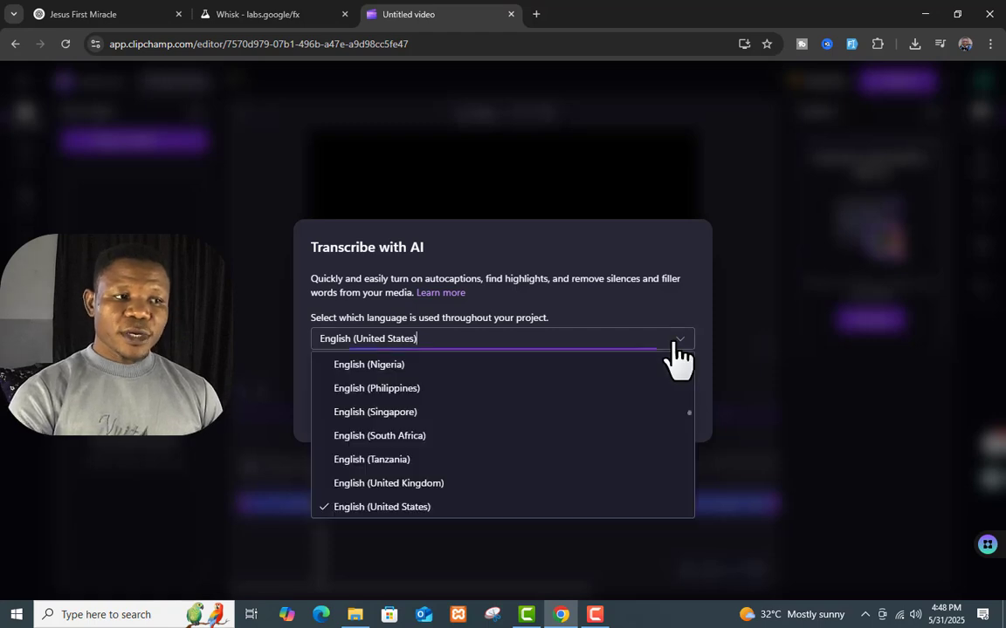
{"action": "left_click", "coordinate": [675, 344]}
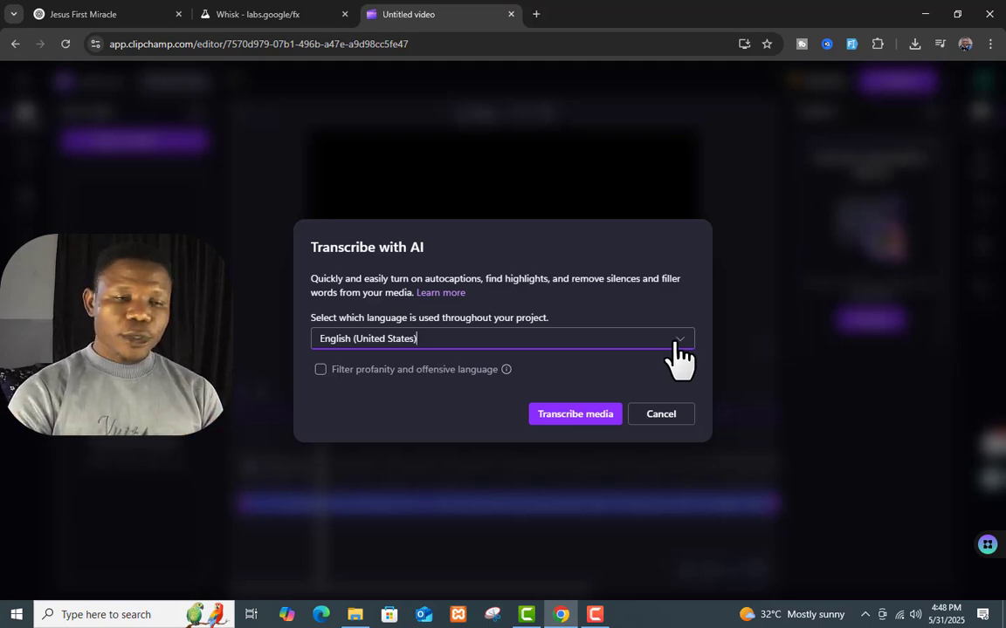
{"action": "left_click", "coordinate": [584, 425]}
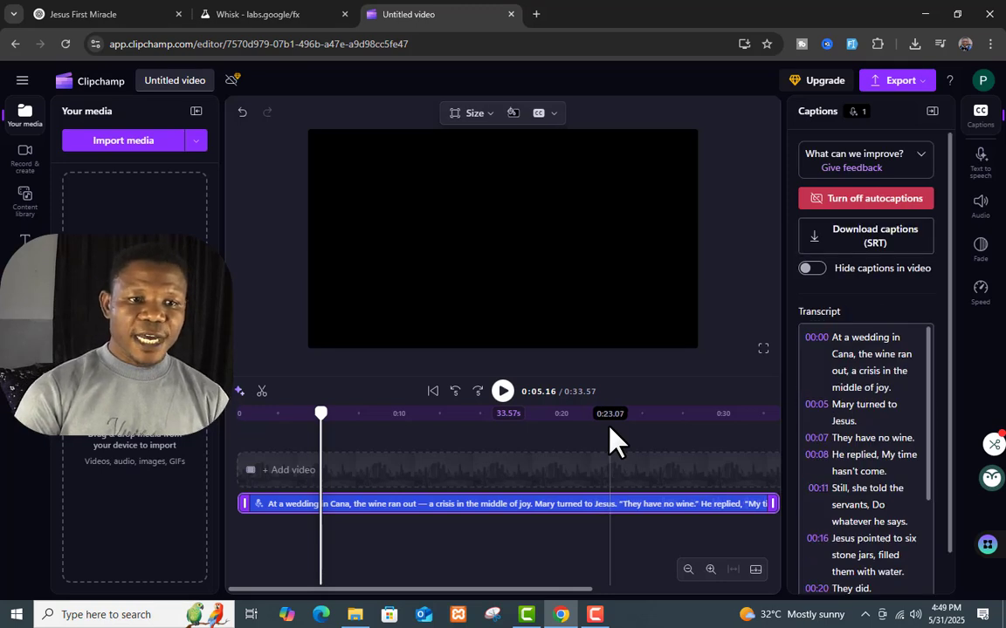
{"action": "scroll", "coordinate": [871, 426], "scroll_direction": "down", "scroll_amount": 1}
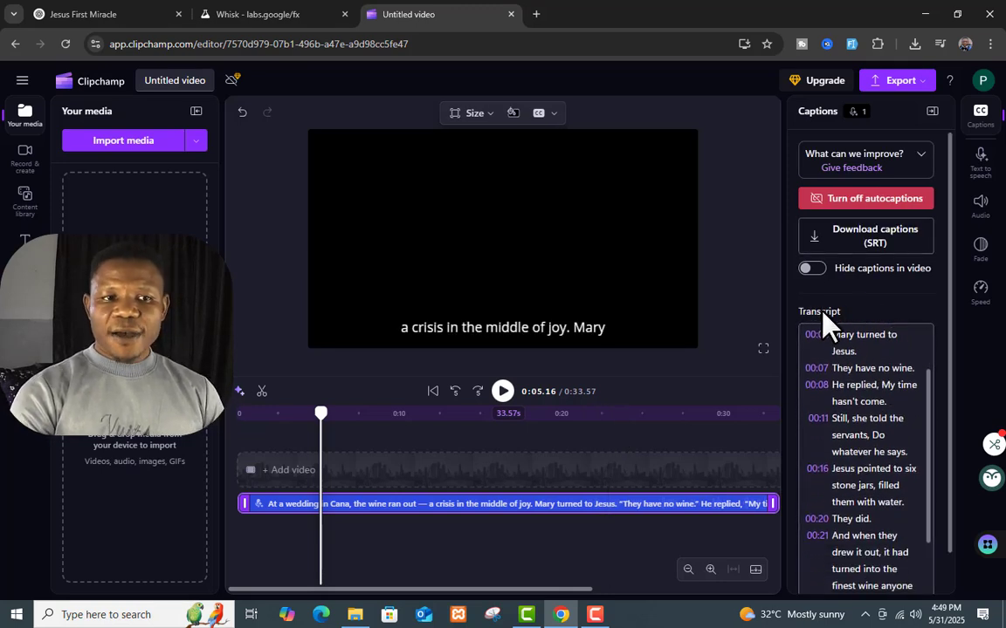
{"action": "scroll", "coordinate": [858, 403], "scroll_direction": "down", "scroll_amount": 5}
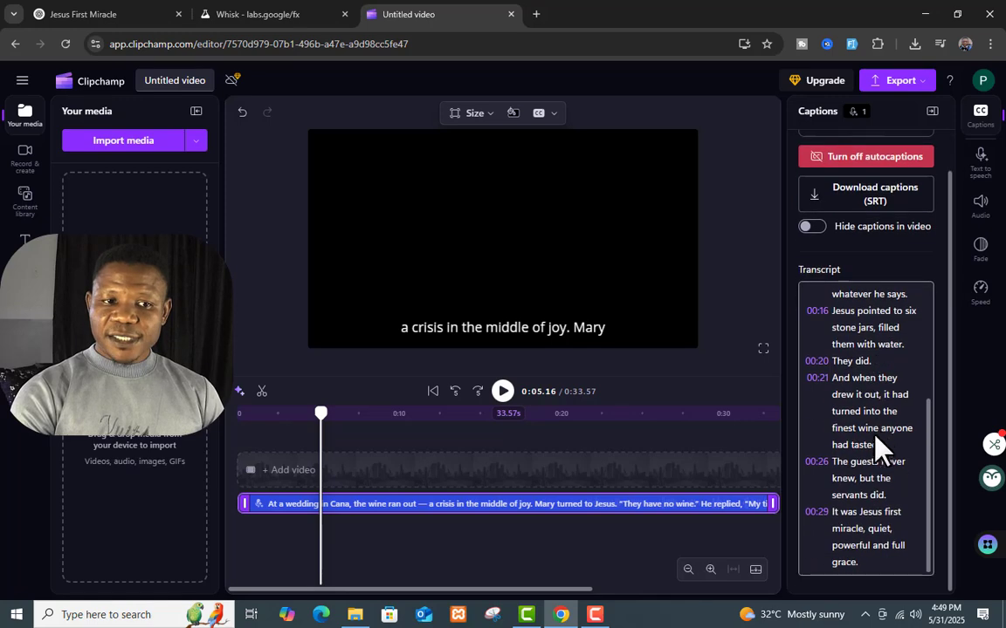
{"action": "scroll", "coordinate": [864, 419], "scroll_direction": "up", "scroll_amount": 6}
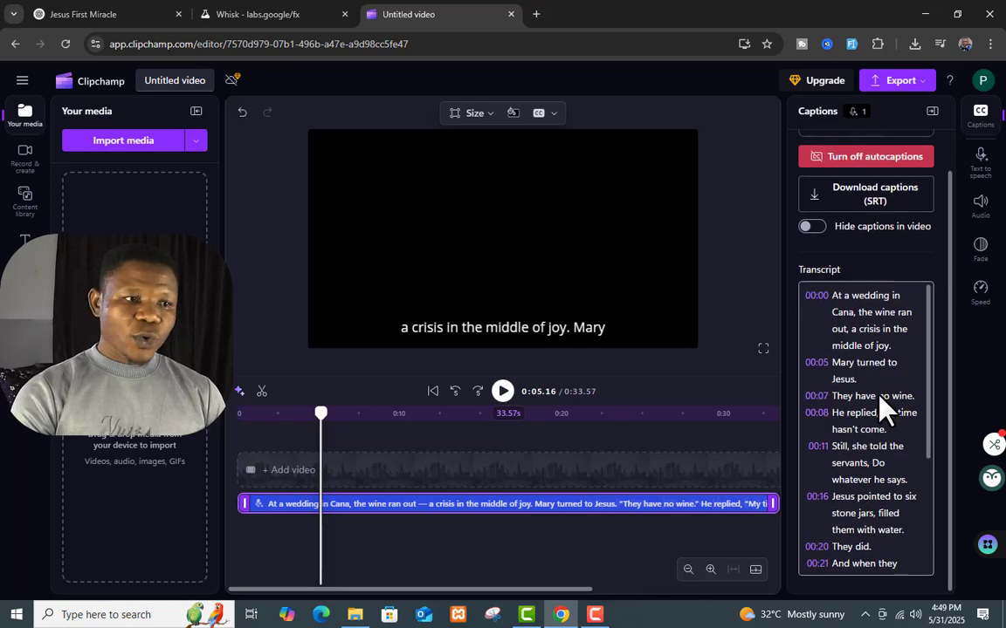
- Try moving the caption to the middle of the video frame, and undo the move
{"action": "left_click", "coordinate": [532, 330]}
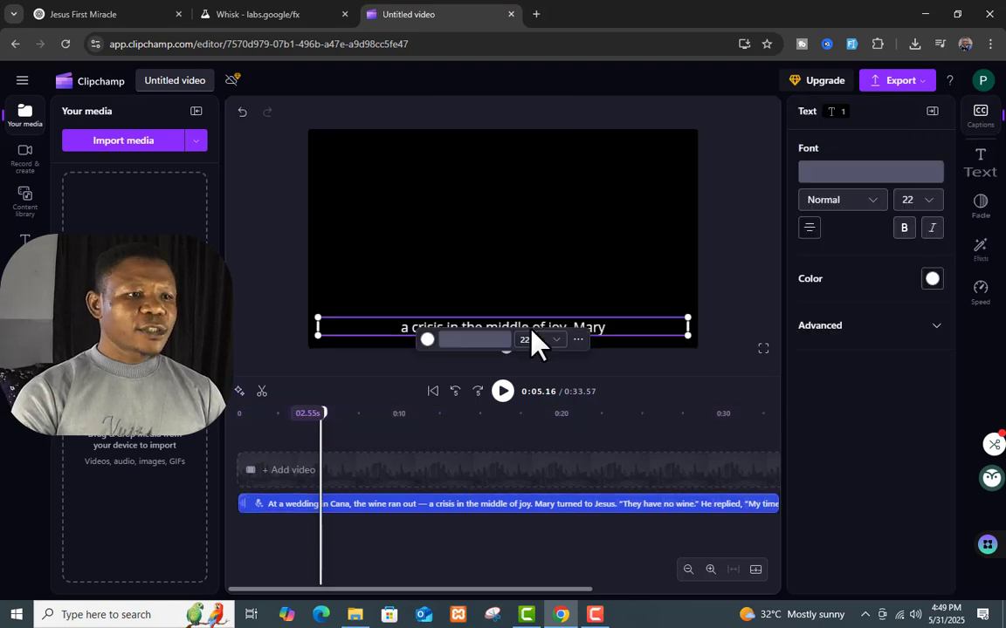
{"action": "left_click_drag", "start_coordinate": [532, 330], "coordinate": [541, 243]}
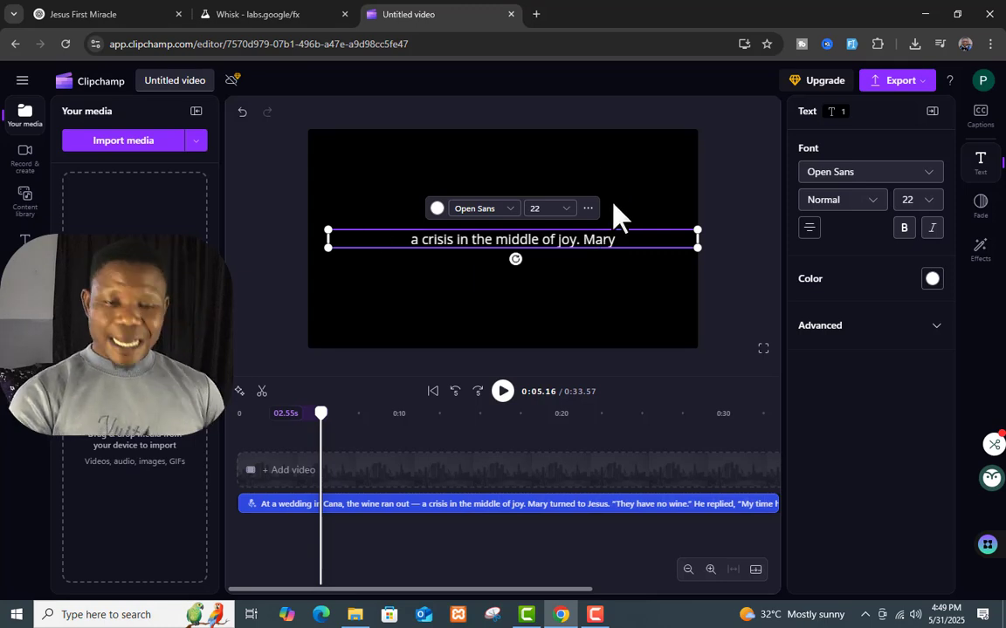
{"action": "key", "text": "ctrl+z"}
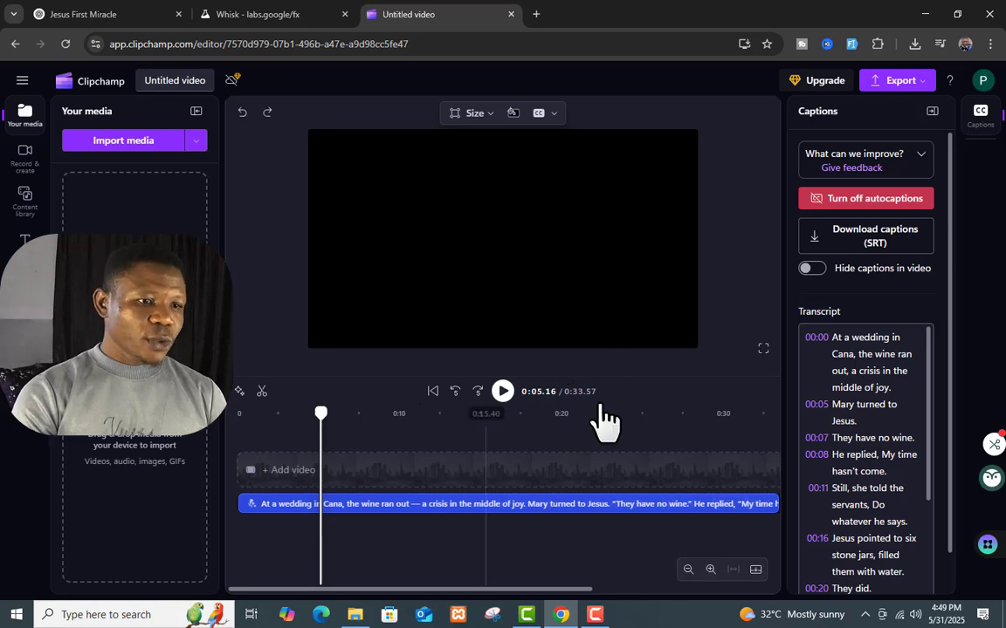
- Play the next few seconds of the narration to check the captions in the video frame
{"action": "left_click", "coordinate": [513, 398]}
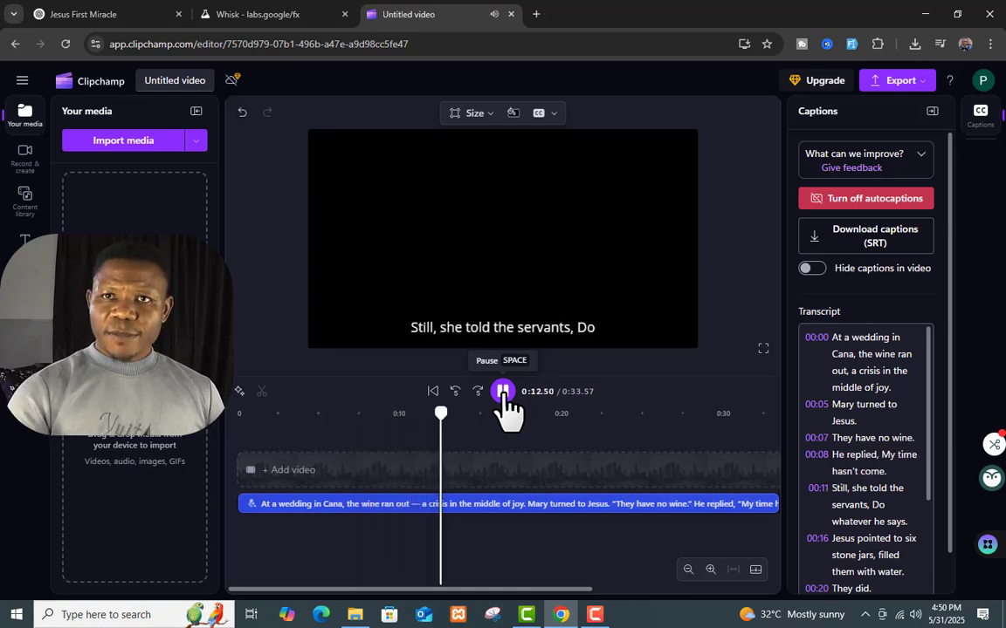
{"action": "left_click", "coordinate": [504, 394]}
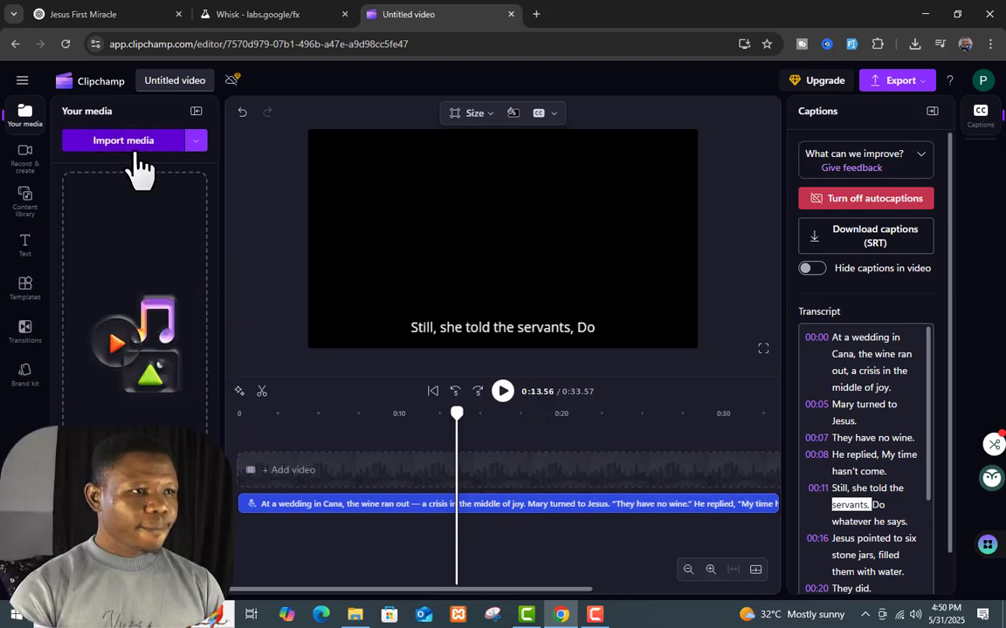
- Import the four Whisk video clips and the Whisk_e4de2c2400 image from the VIDEO folder in Downloads
{"action": "left_click", "coordinate": [139, 166]}
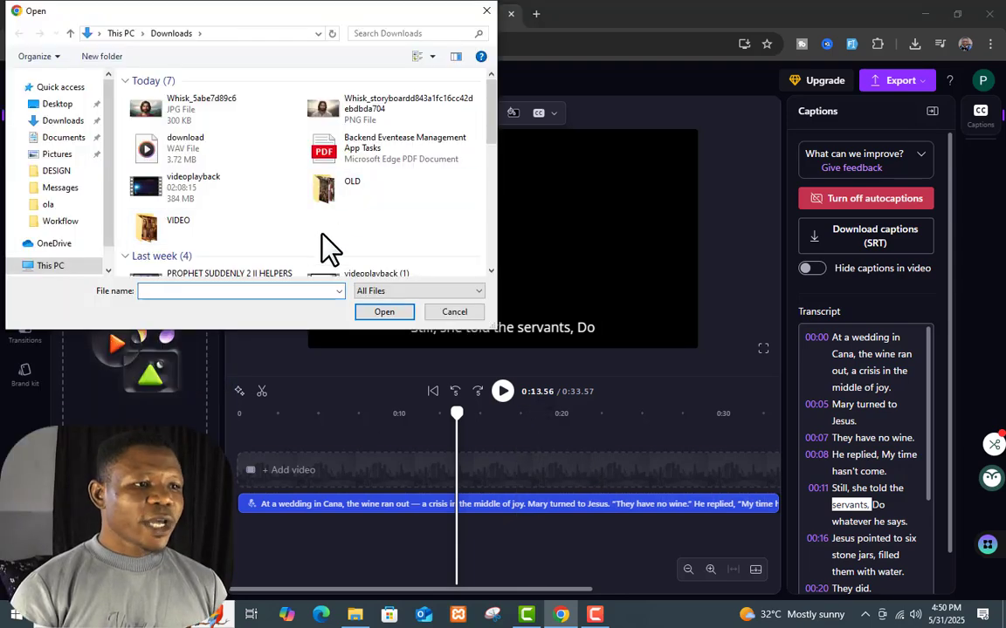
{"action": "double_click", "coordinate": [200, 233]}
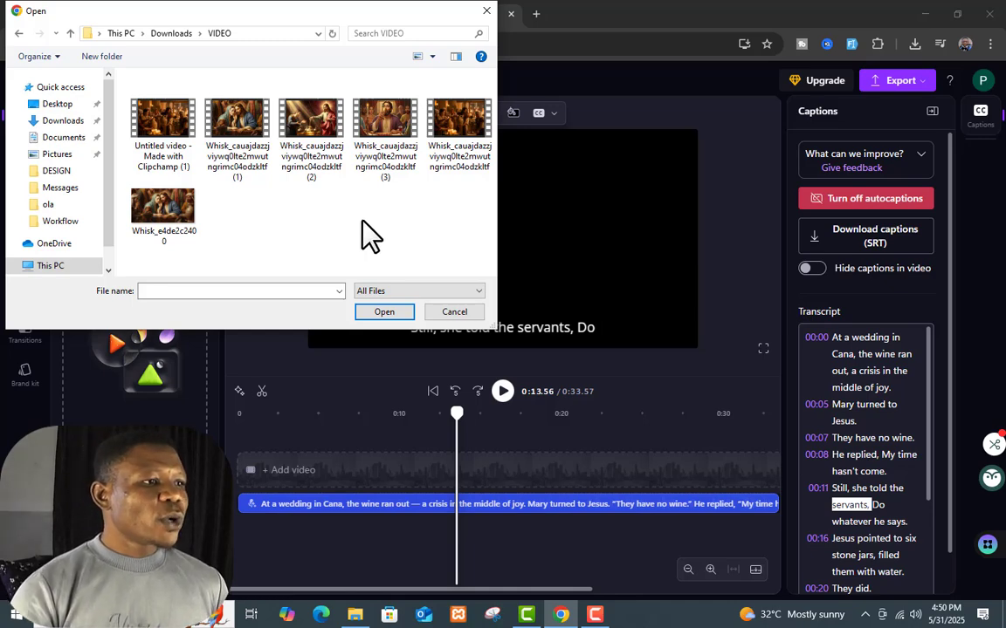
{"action": "left_click", "coordinate": [249, 122]}
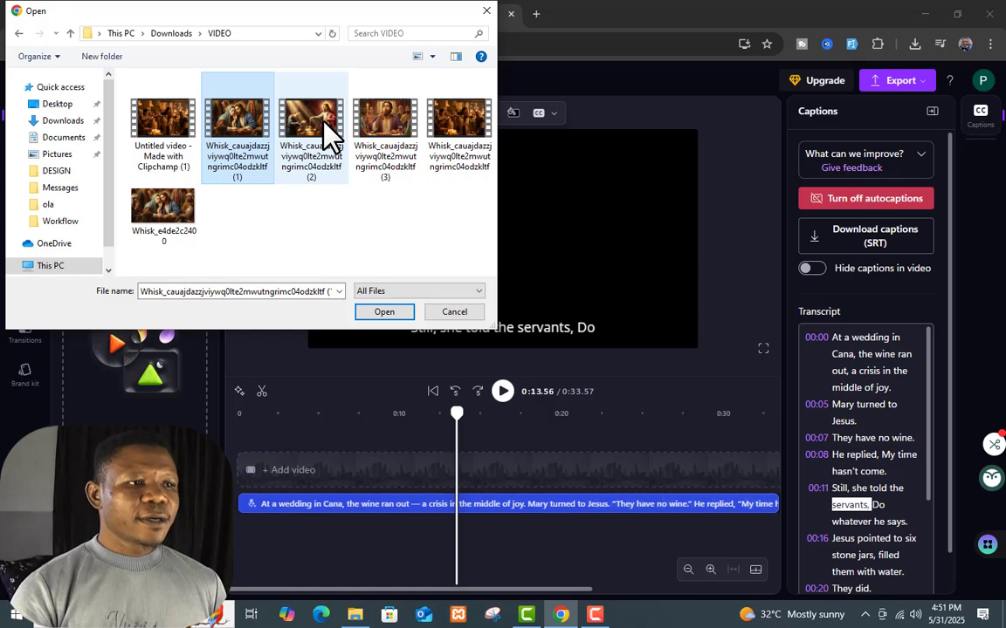
{"action": "left_click", "coordinate": [170, 225], "text": "shift"}
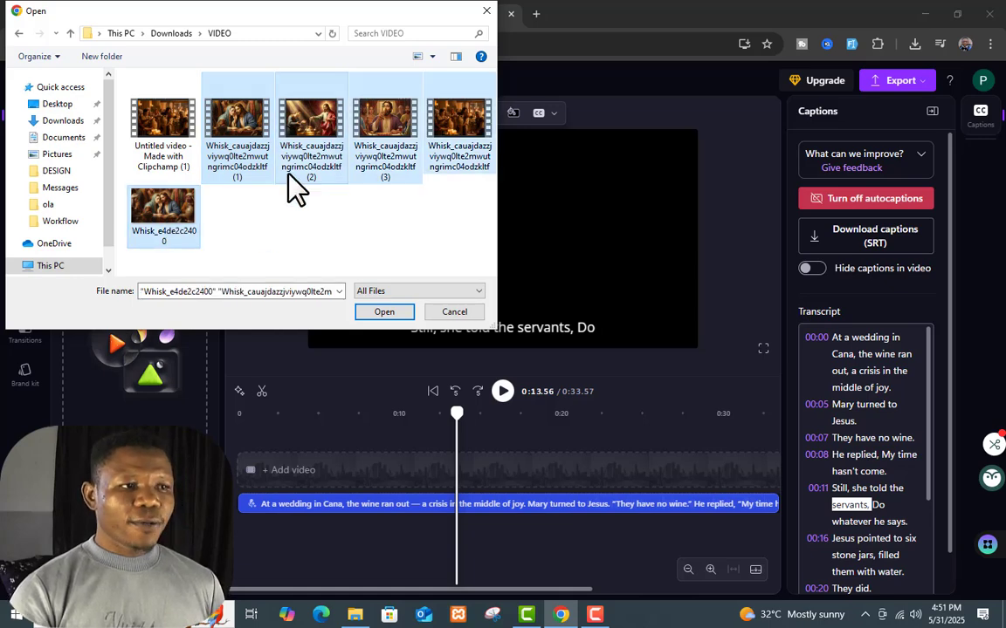
{"action": "left_click", "coordinate": [397, 312]}
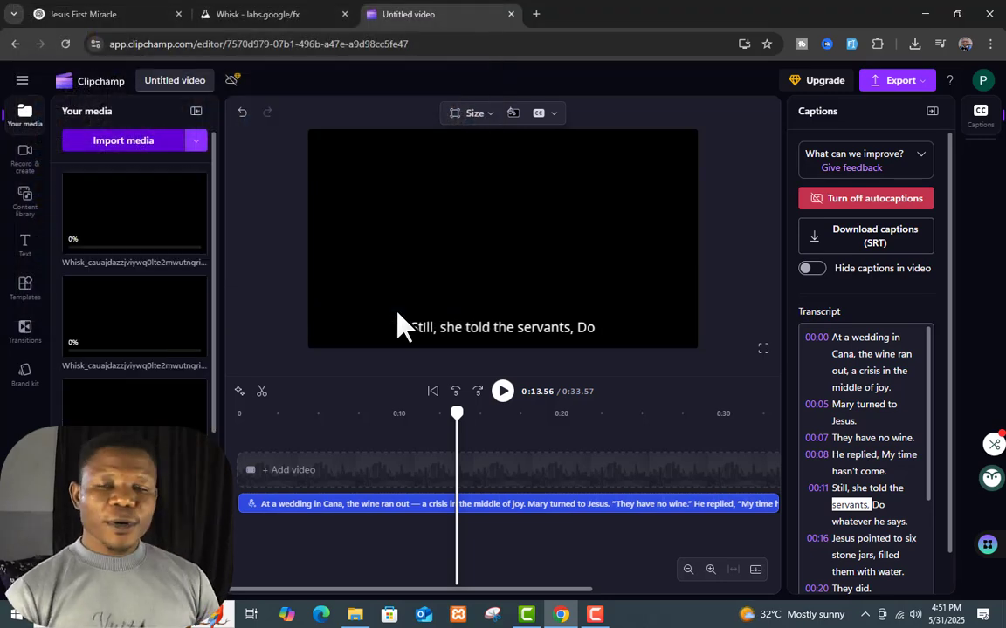
- Listen to the opening narration from the start and place the wedding feast clip with the jars at the beginning of the timeline
{"action": "left_click_drag", "start_coordinate": [457, 413], "coordinate": [237, 413]}
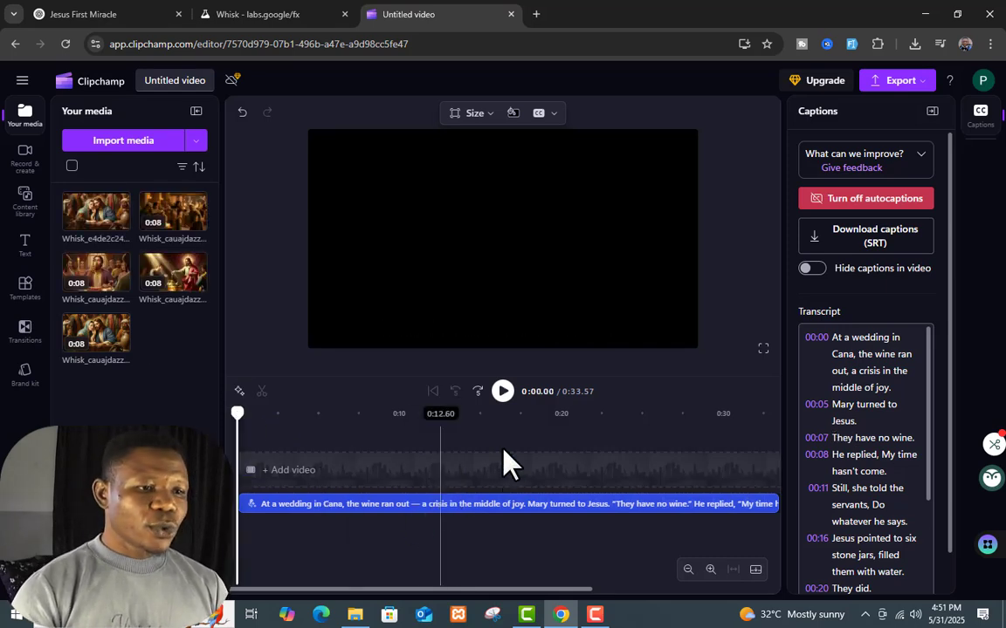
{"action": "left_click", "coordinate": [503, 392]}
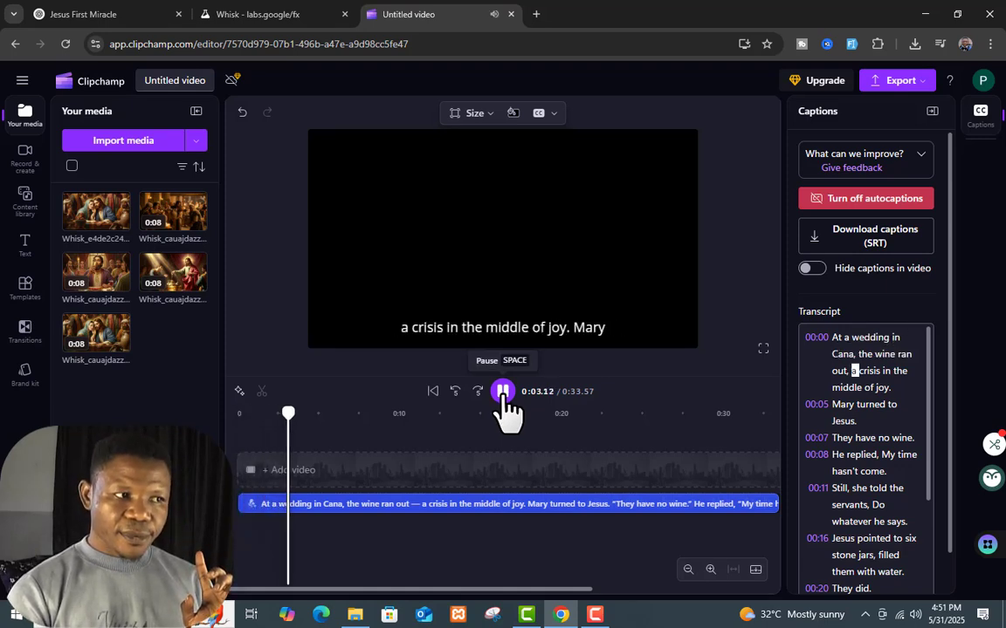
{"action": "left_click", "coordinate": [502, 392]}
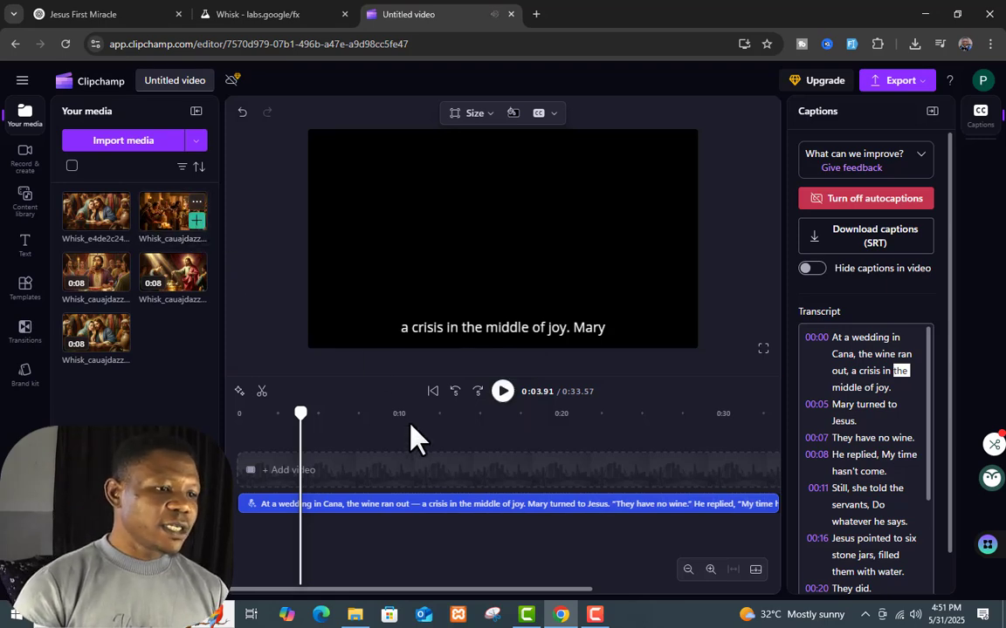
{"action": "left_click_drag", "start_coordinate": [384, 489], "coordinate": [245, 458]}
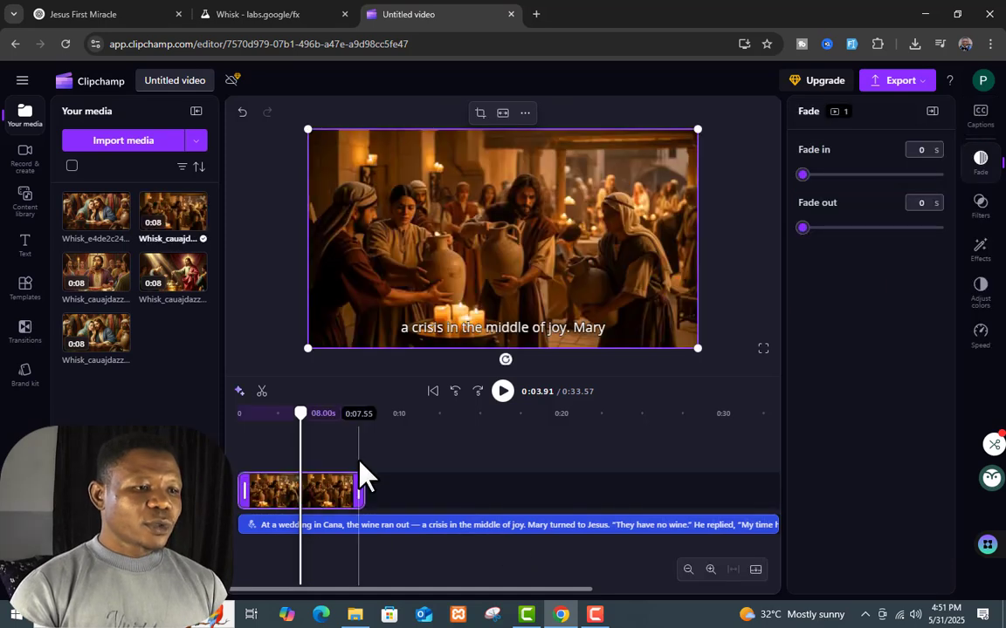
- Play the feast clip against the narration and trim its end to about 6 seconds
{"action": "left_click_drag", "start_coordinate": [298, 412], "coordinate": [180, 415]}
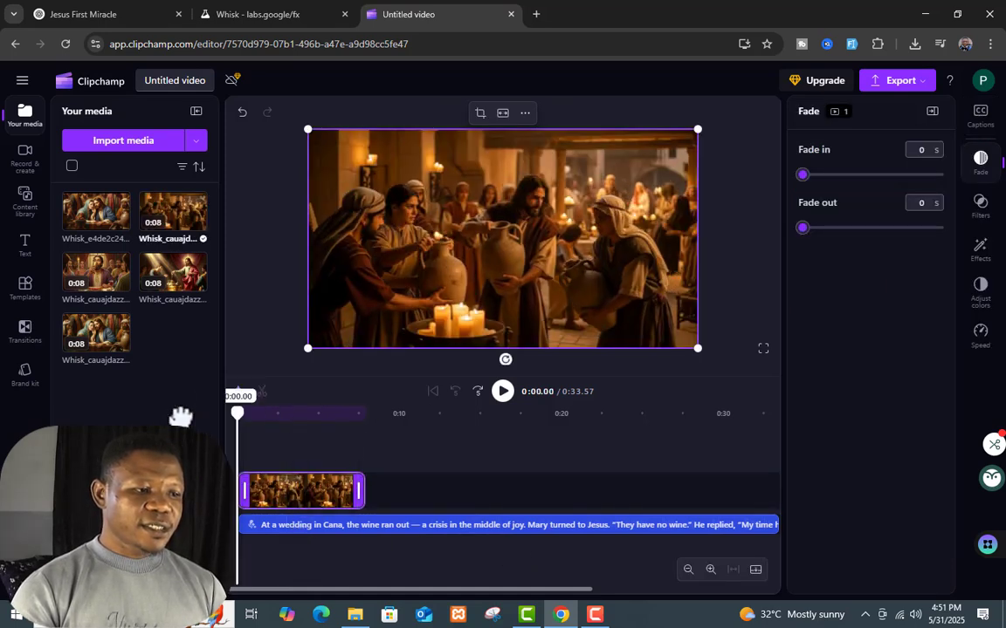
{"action": "left_click", "coordinate": [503, 392]}
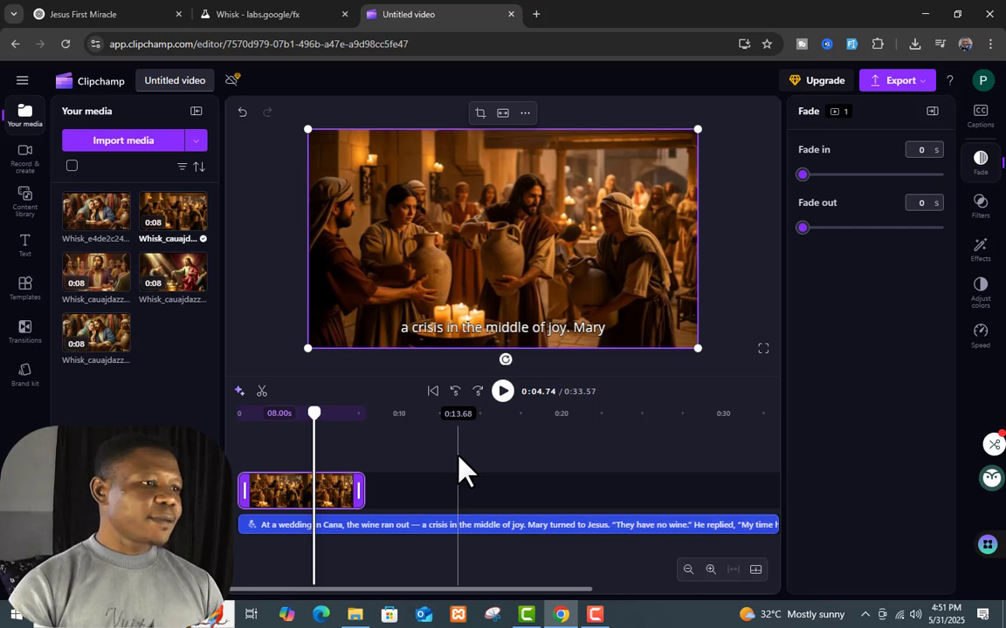
{"action": "left_click", "coordinate": [504, 393]}
{"action": "left_click", "coordinate": [504, 393]}
{"action": "left_click_drag", "start_coordinate": [334, 413], "coordinate": [297, 414]}
{"action": "left_click", "coordinate": [504, 393]}
{"action": "left_click", "coordinate": [503, 393]}
{"action": "left_click_drag", "start_coordinate": [359, 491], "coordinate": [337, 492]}
- Add the clip of Mary whispering to Jesus after the first clip, check its playback, and place the feast clip again behind it
{"action": "left_click_drag", "start_coordinate": [107, 344], "coordinate": [496, 397]}
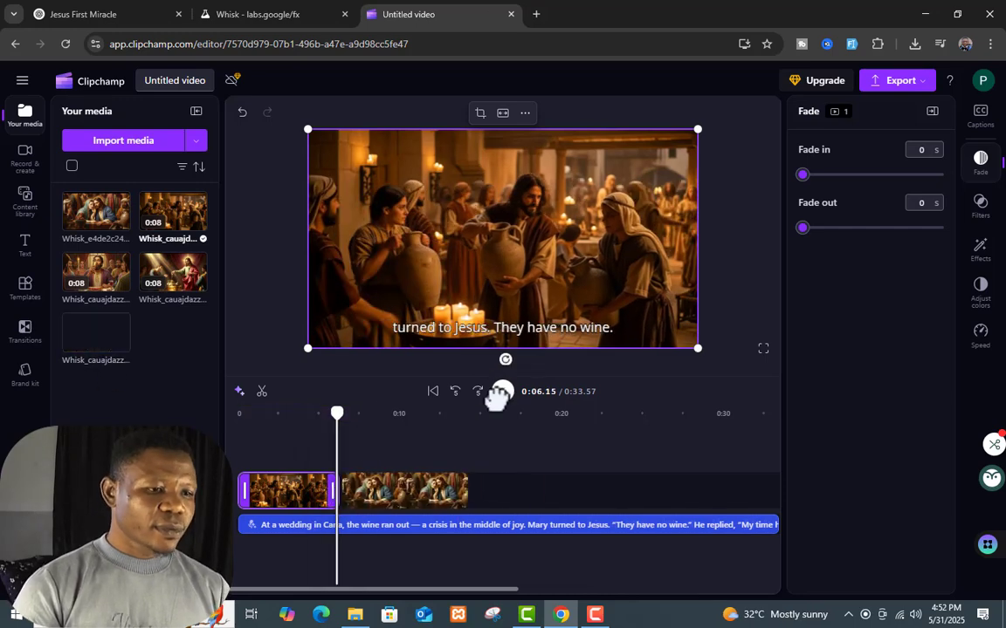
{"action": "left_click", "coordinate": [503, 392]}
{"action": "left_click", "coordinate": [503, 392]}
{"action": "left_click_drag", "start_coordinate": [173, 214], "coordinate": [541, 489]}
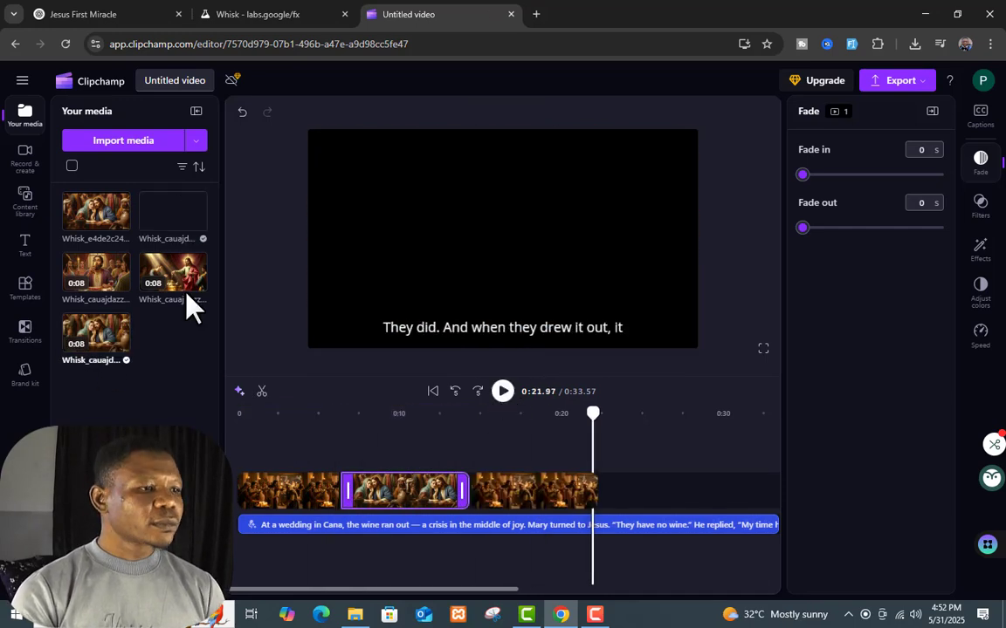
- Append the clip of Jesus in the light beam and the frontal Jesus clip, shortening the last one to 3.17 s to end with the voice-over
{"action": "left_click_drag", "start_coordinate": [174, 276], "coordinate": [650, 490]}
{"action": "left_click", "coordinate": [665, 563]}
{"action": "left_click_drag", "start_coordinate": [103, 276], "coordinate": [704, 505]}
{"action": "left_click", "coordinate": [504, 393]}
- Play the assembled video from the start through the change from the first clip to the second
{"action": "left_click_drag", "start_coordinate": [705, 414], "coordinate": [234, 414]}
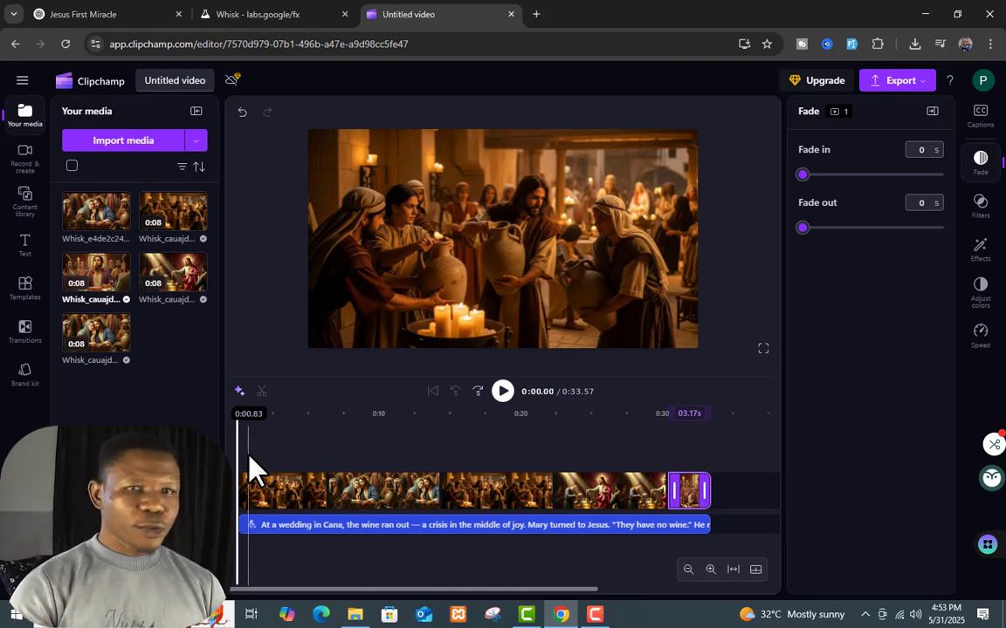
{"action": "left_click", "coordinate": [502, 394]}
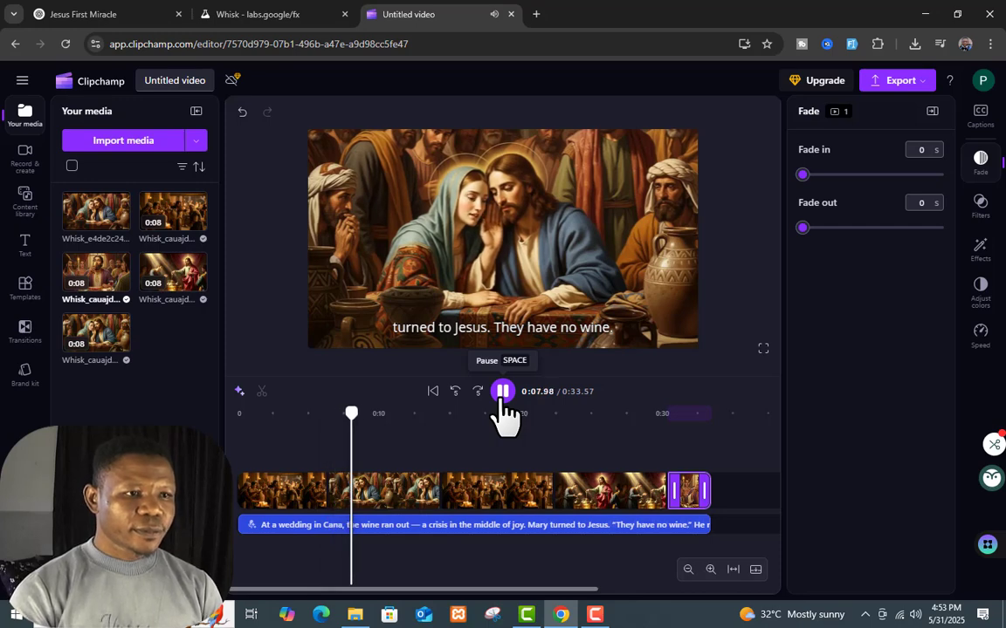
{"action": "left_click", "coordinate": [504, 407]}
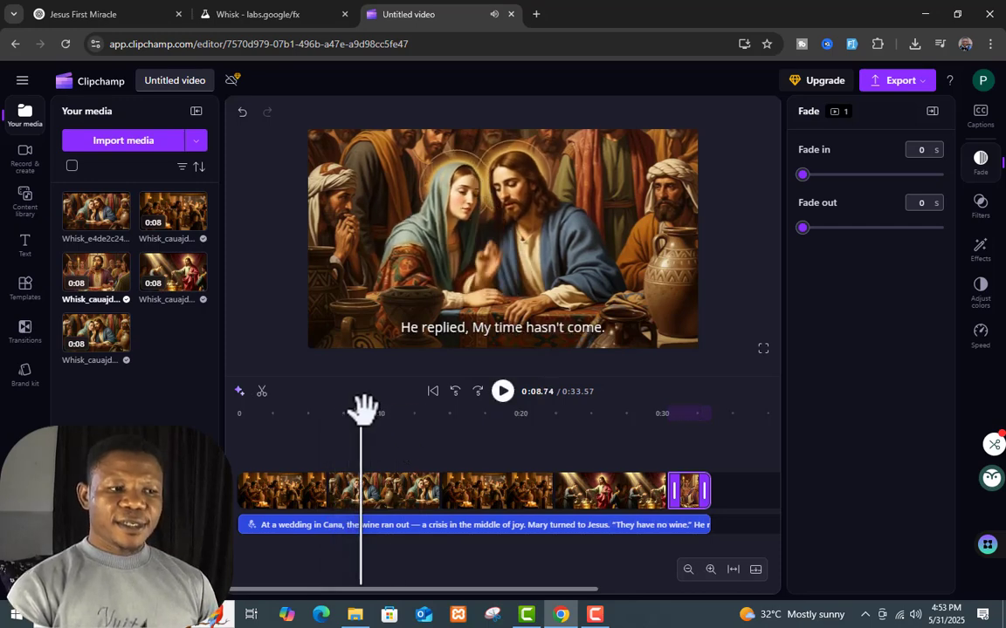
- Add a Cross fade transition between the first and second clips and preview it from shortly before the cut
{"action": "left_click_drag", "start_coordinate": [346, 410], "coordinate": [285, 417]}
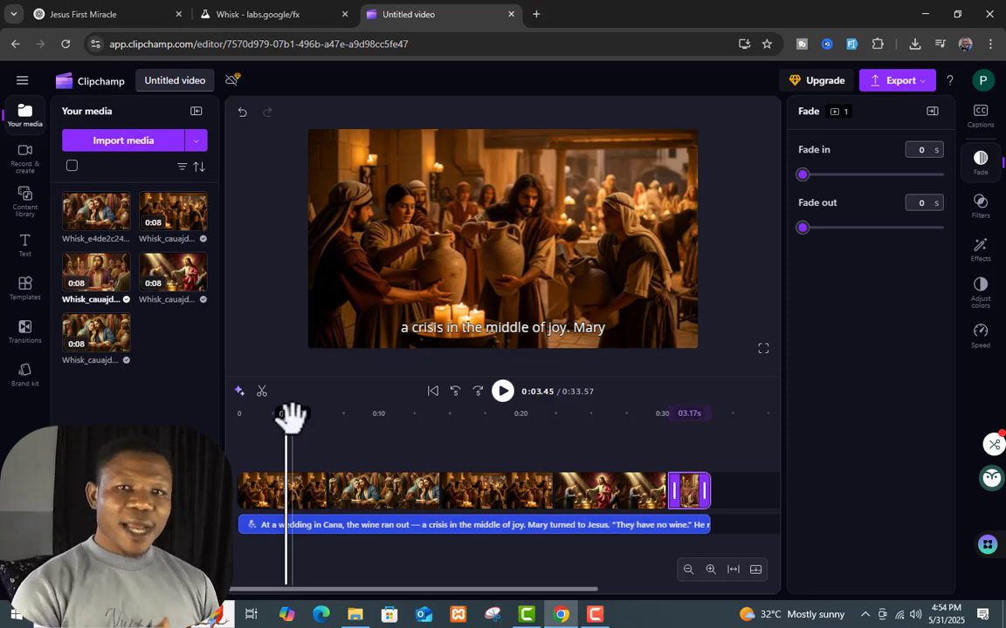
{"action": "left_click", "coordinate": [24, 336]}
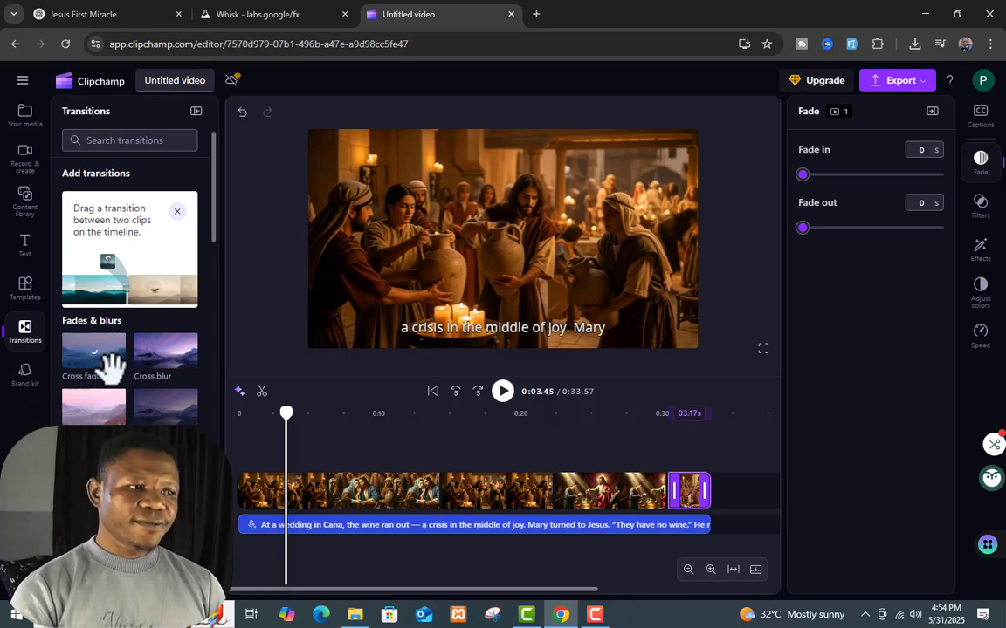
{"action": "mouse_move", "coordinate": [92, 354]}
{"action": "left_mouse_down"}
{"action": "mouse_move", "coordinate": [287, 482]}
{"action": "mouse_move", "coordinate": [323, 492]}
{"action": "mouse_move", "coordinate": [326, 509]}
{"action": "left_mouse_up"}
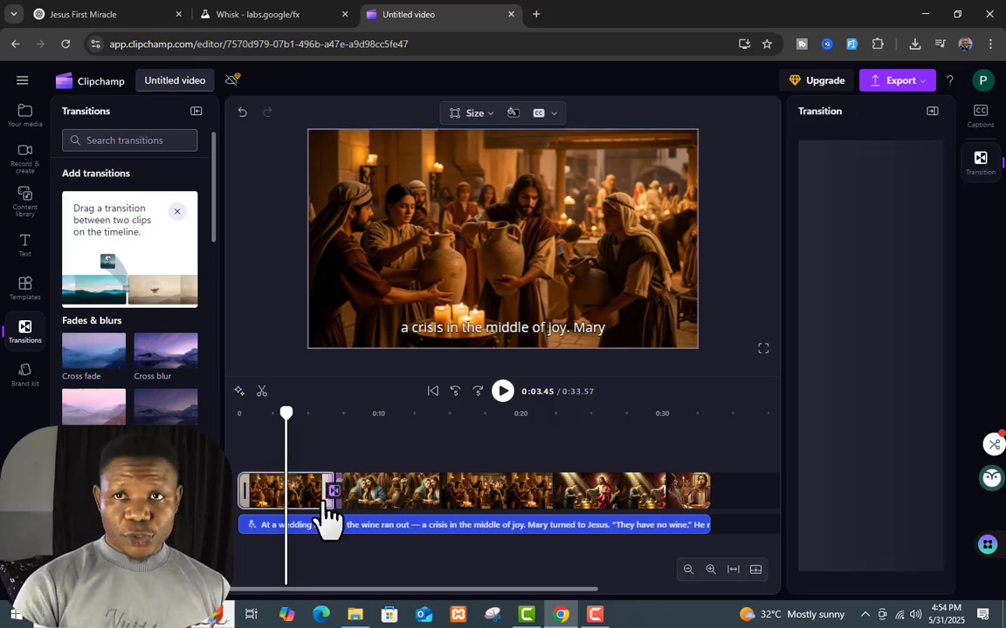
{"action": "left_click", "coordinate": [502, 391]}
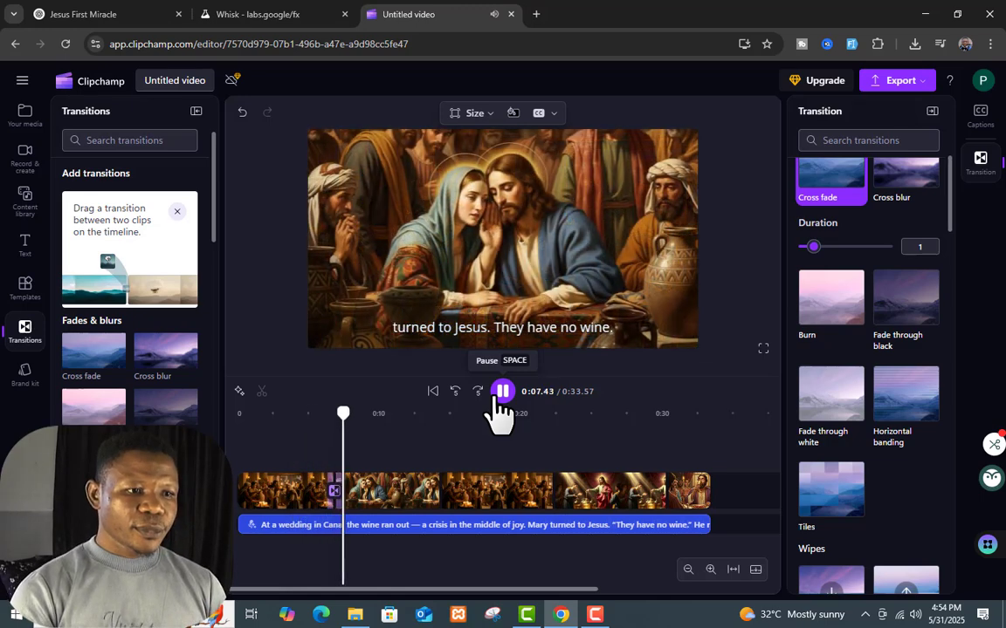
{"action": "left_click", "coordinate": [502, 392]}
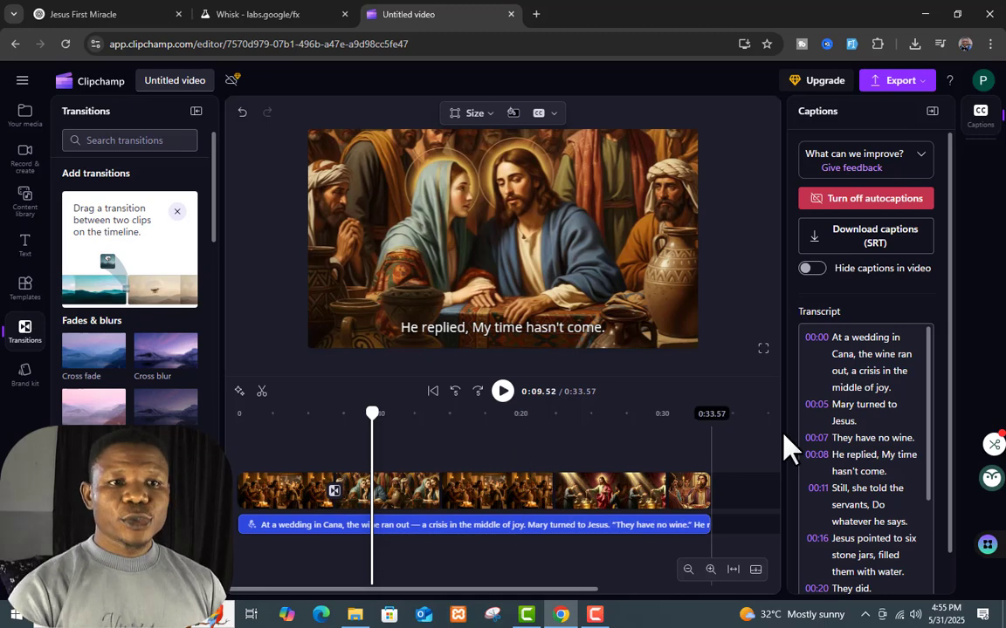
- Export the finished video in 1080p quality
{"action": "left_click", "coordinate": [904, 82]}
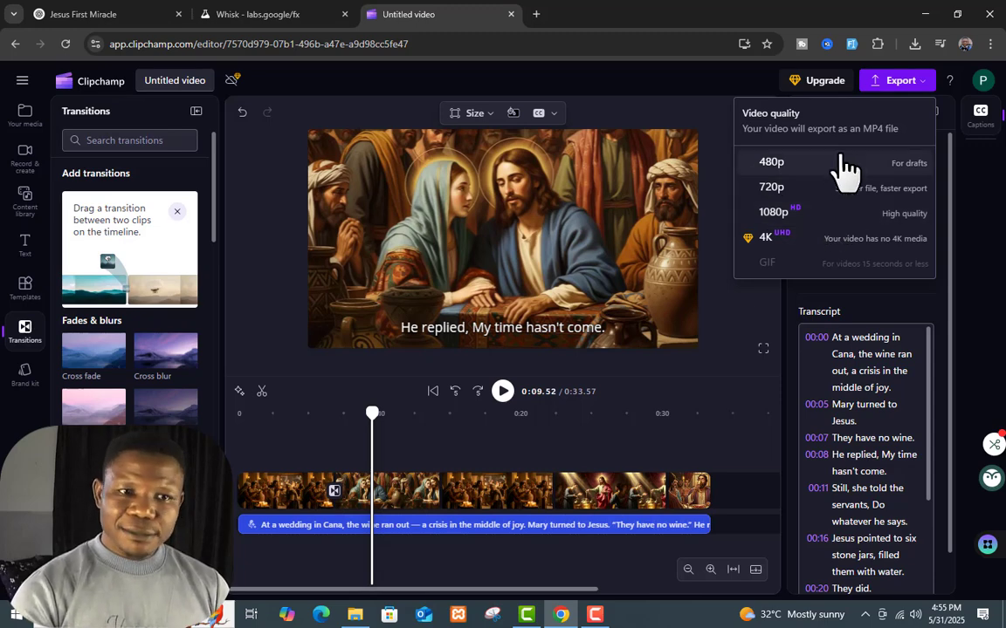
{"action": "left_click", "coordinate": [817, 214]}
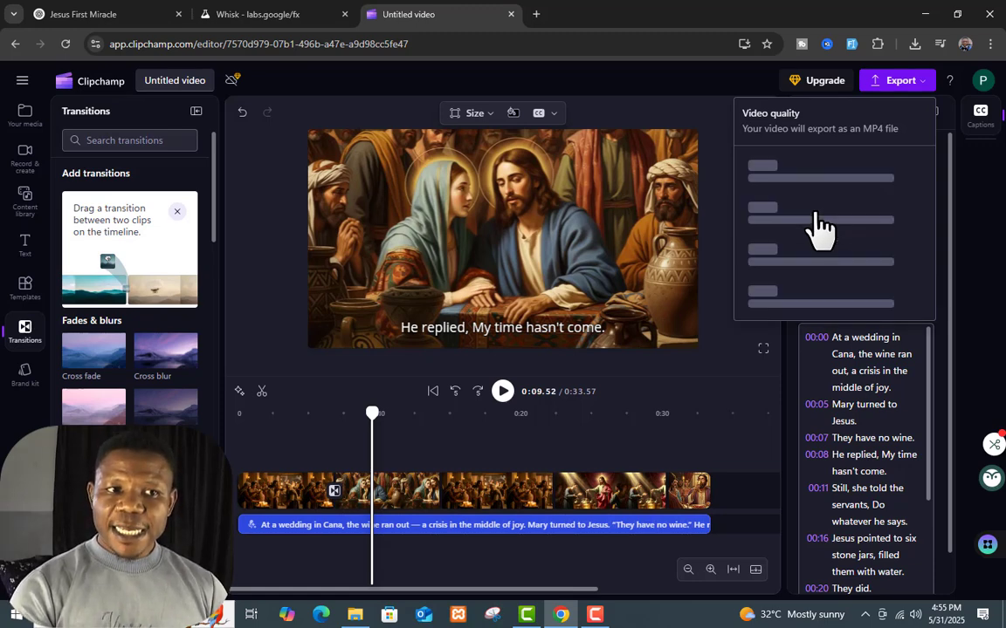